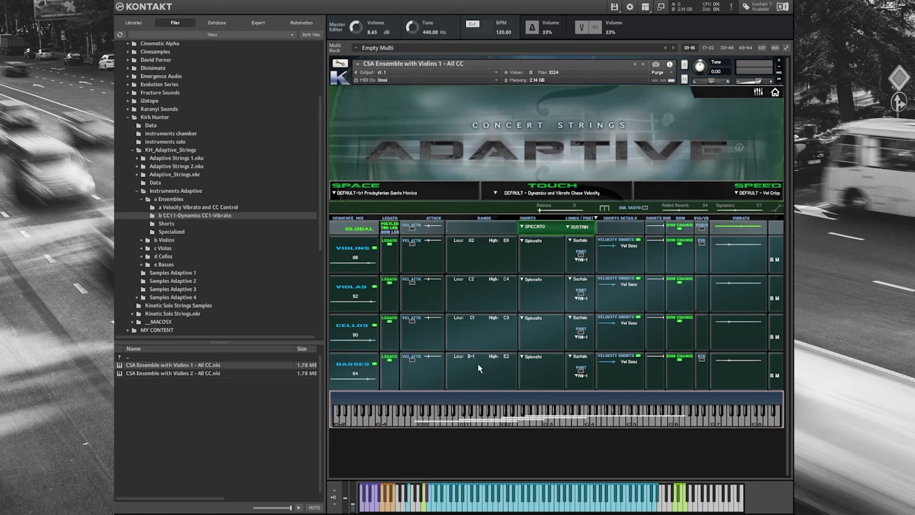
Step: Review the articulation choices available for the global shorts and global longs of the ensemble
left_click(535, 228)
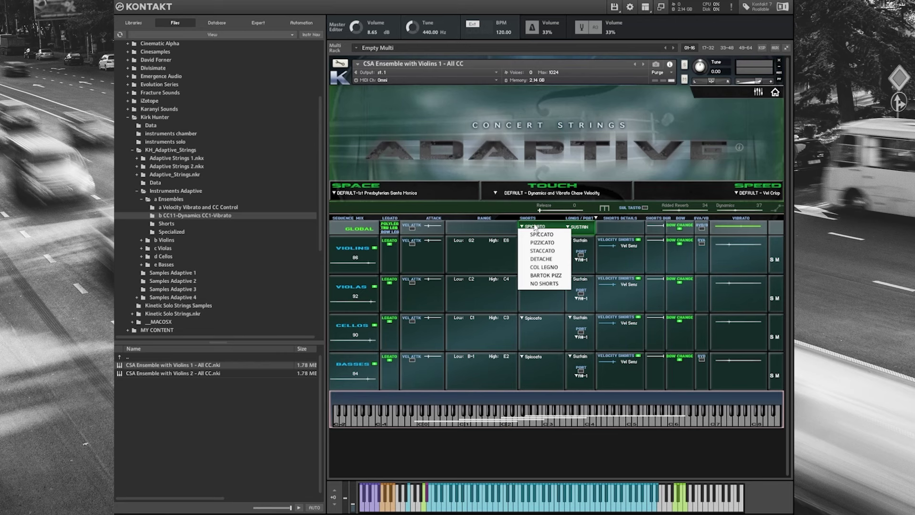
left_click(575, 227)
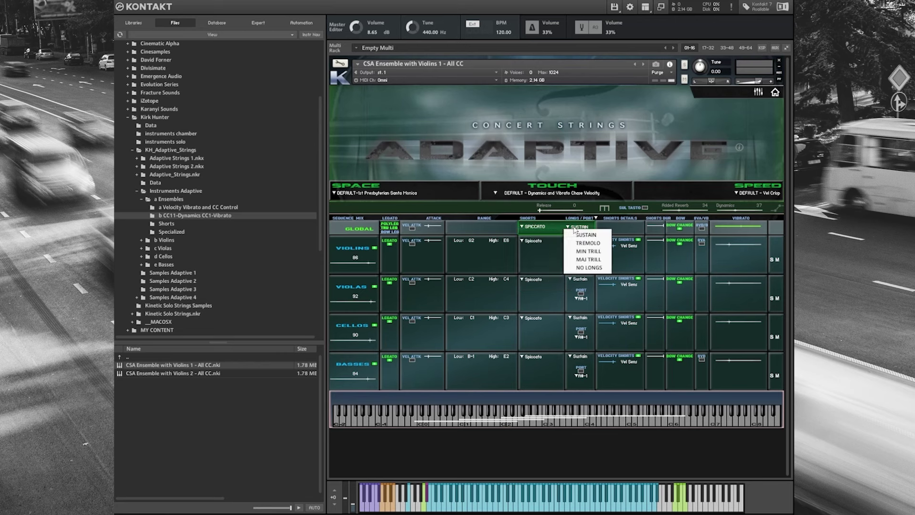
left_click(541, 227)
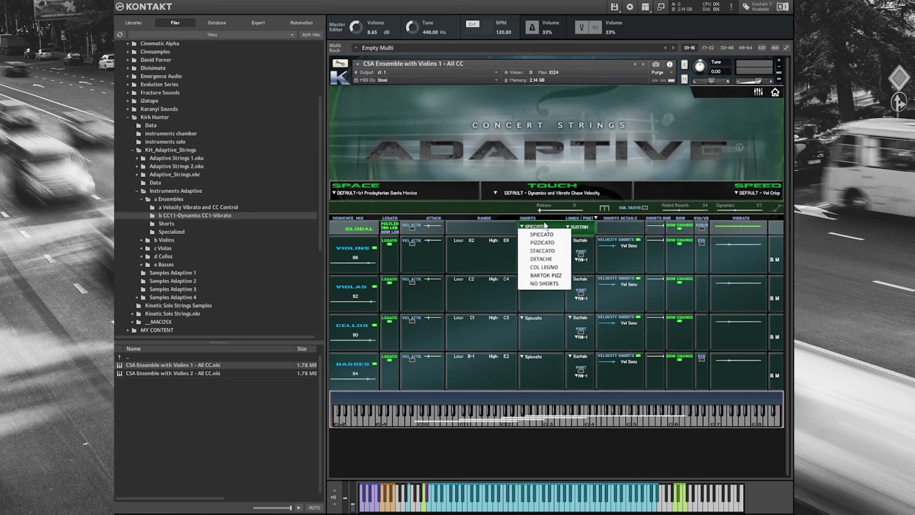
left_click(544, 226)
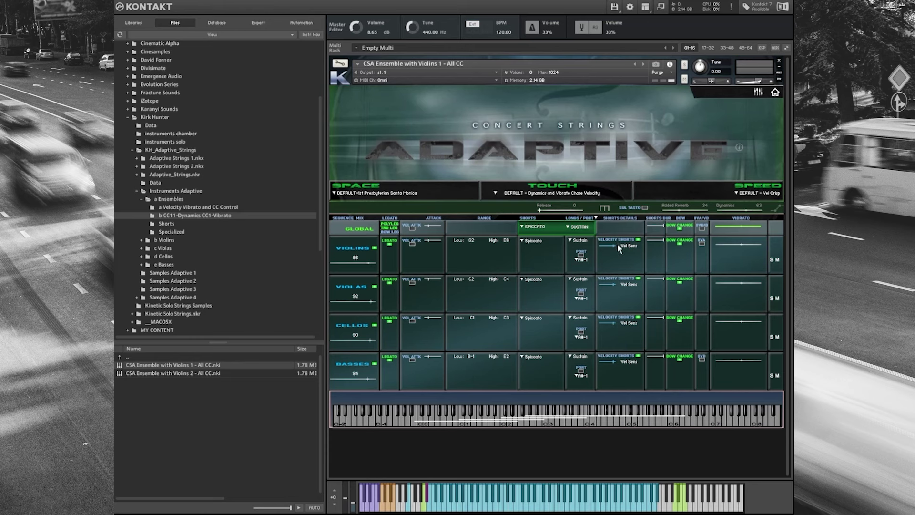
Step: Try toggling the global bow change and EVA/VB options for all string sections
left_click(678, 227)
left_click(679, 227)
left_click(702, 228)
left_click(704, 229)
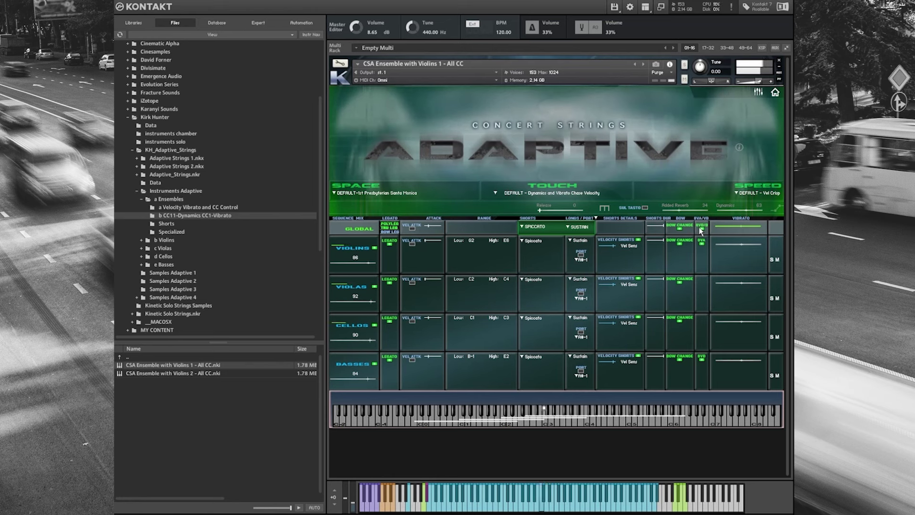
left_click(701, 230)
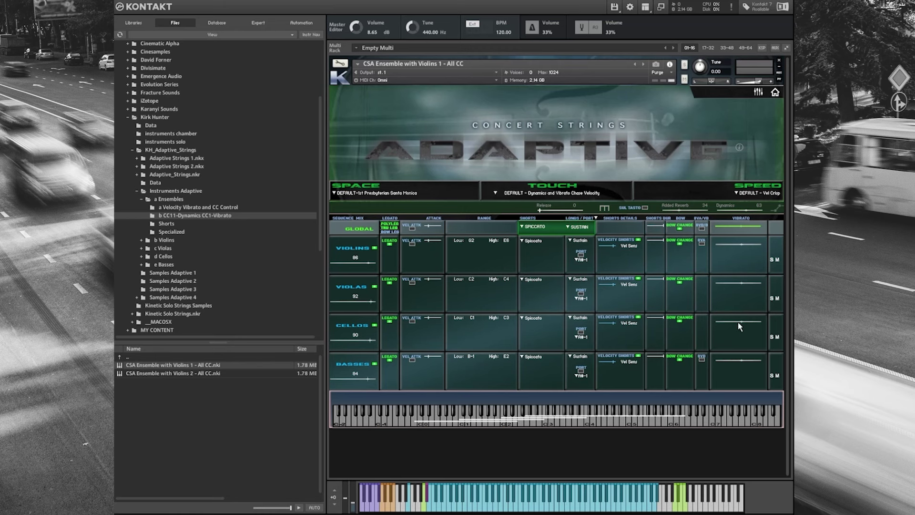
Step: Mute the violins section and review the MIDI CC assignment list, including the CC choices for Change Accent Articulation Basses
left_click(775, 260)
left_click(776, 209)
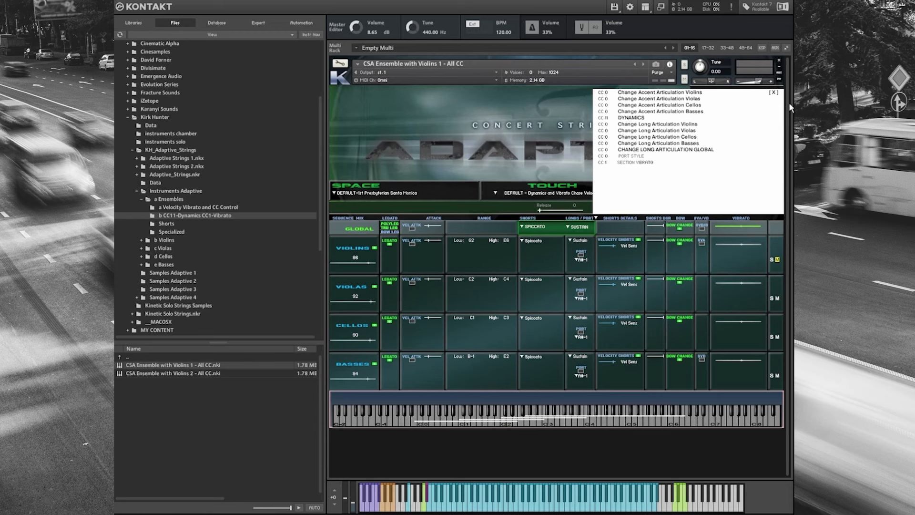
left_click(603, 112)
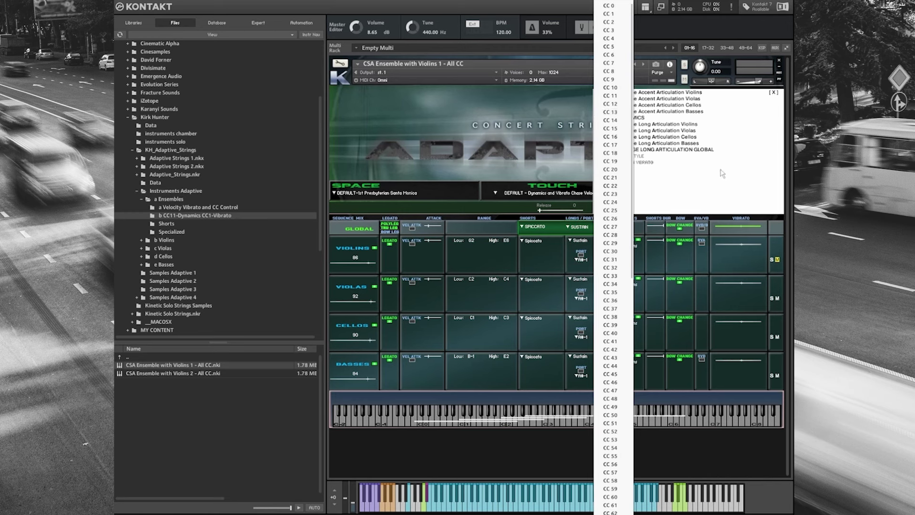
left_click(605, 112)
left_click(773, 92)
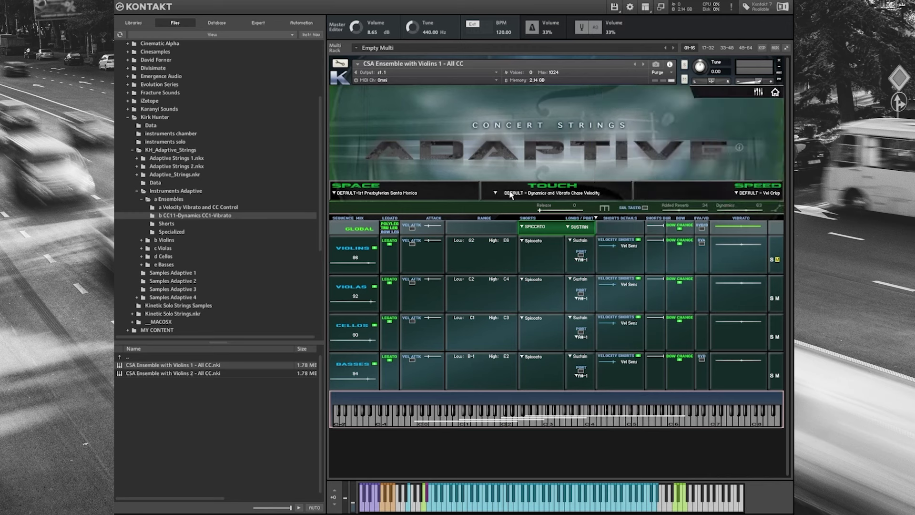
Step: Audition the Presto and Largo speed presets on the ensemble
left_click(738, 192)
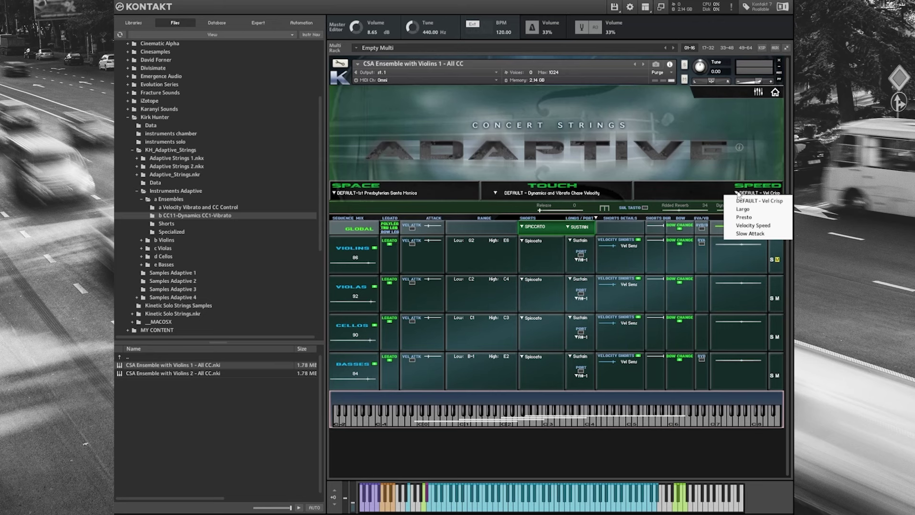
left_click(742, 217)
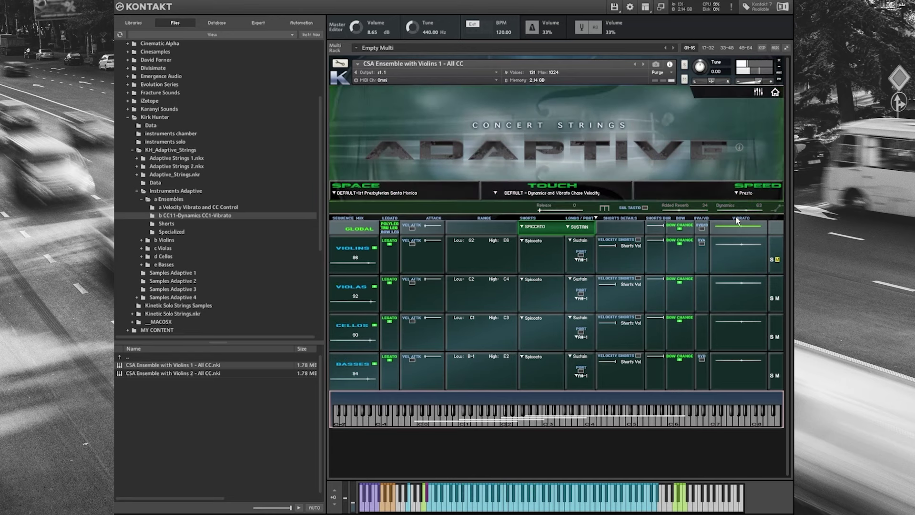
left_click(755, 193)
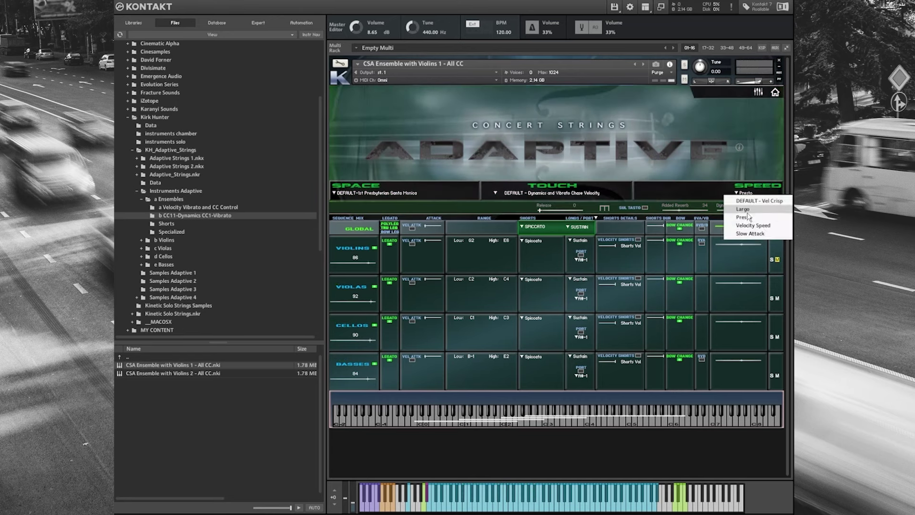
left_click(747, 210)
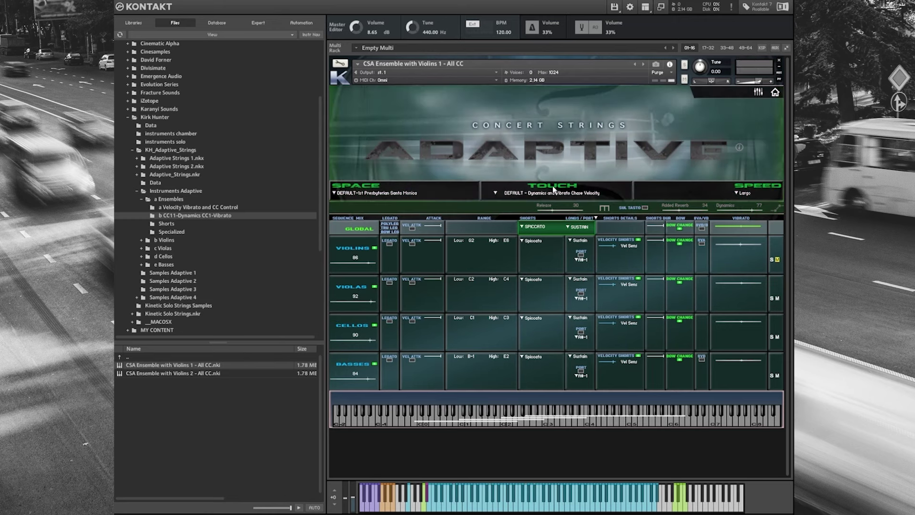
Step: Set the touch preset to Dynamics and Vibrato Chase Velocity - Strong and the speed preset to DEFAULT - Vel Crisp
left_click(508, 193)
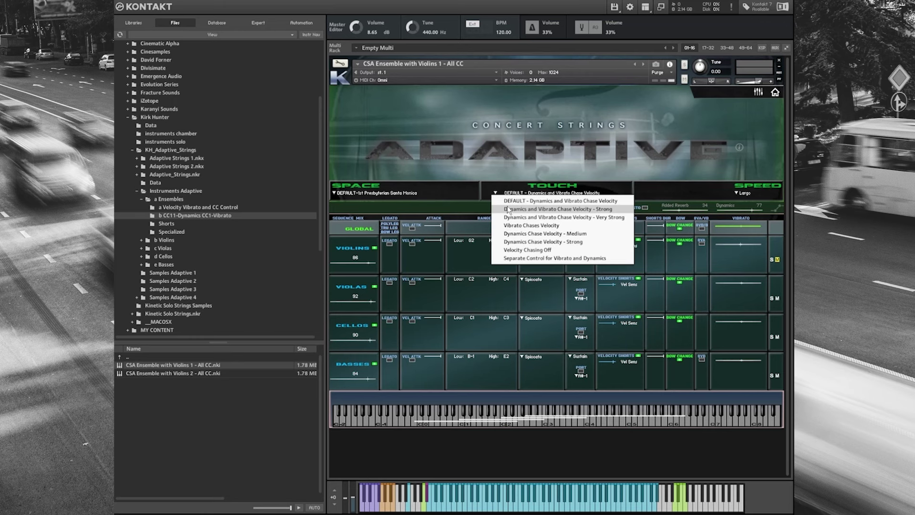
left_click(533, 210)
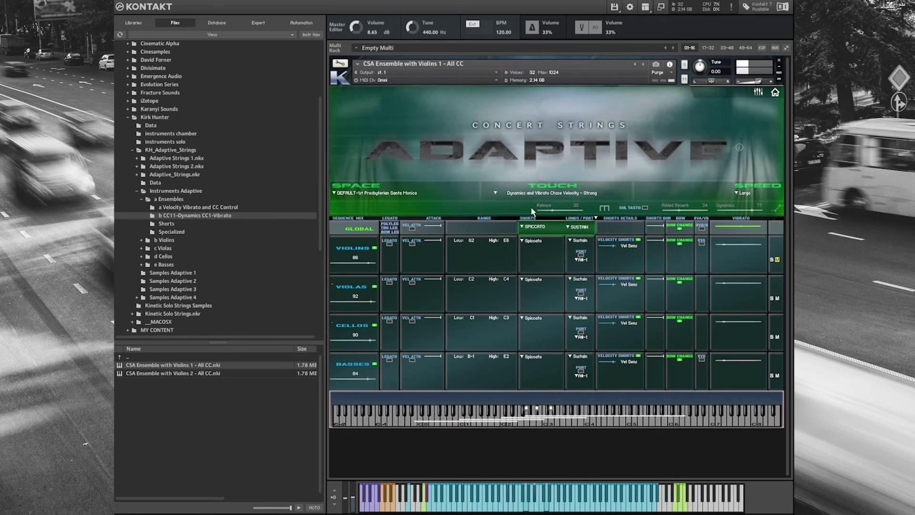
left_click(742, 193)
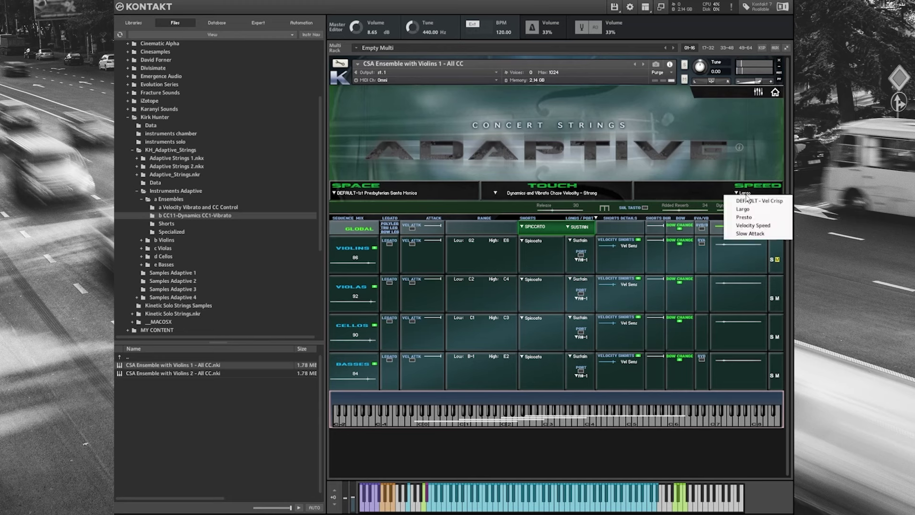
left_click(744, 206)
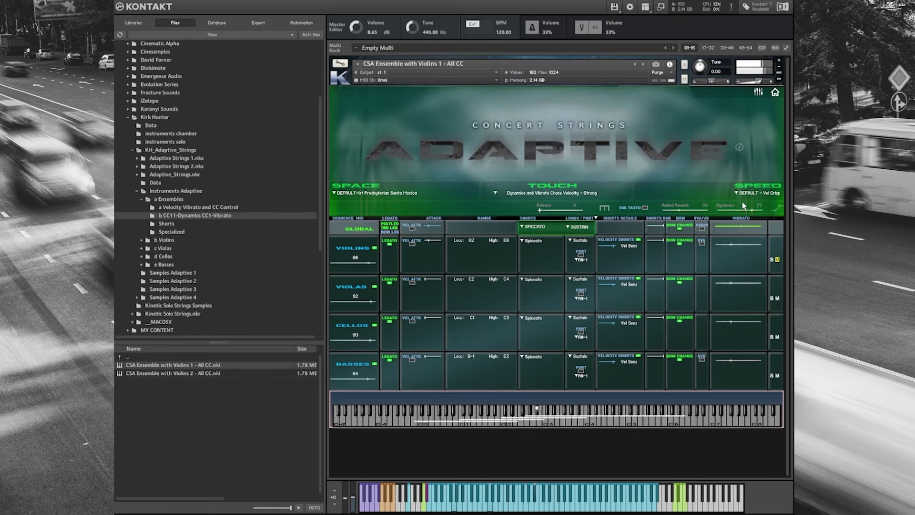
Step: Review the other touch presets and set the space preset to Bone Dry
left_click(533, 193)
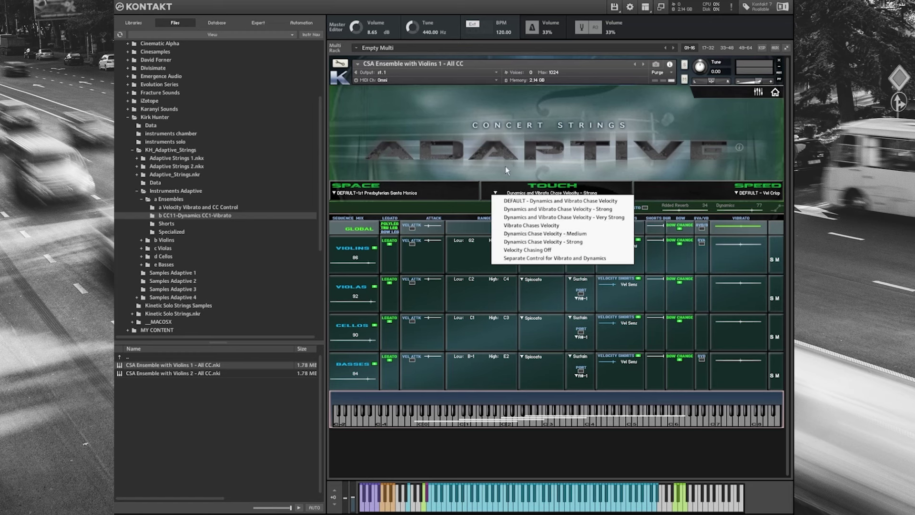
left_click(359, 189)
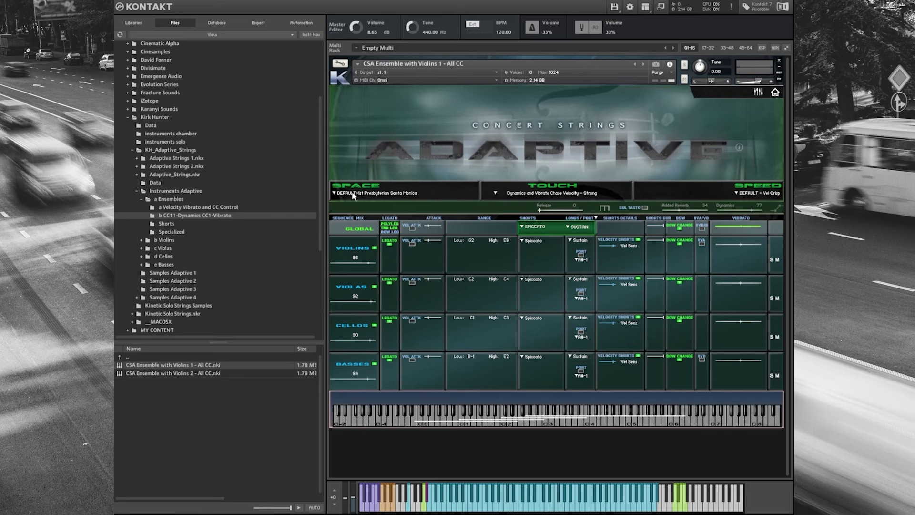
left_click(354, 193)
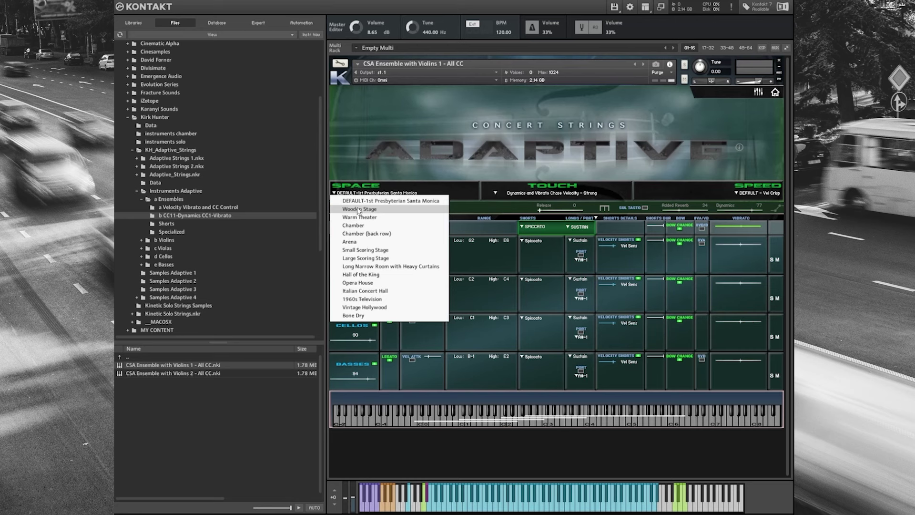
left_click(352, 315)
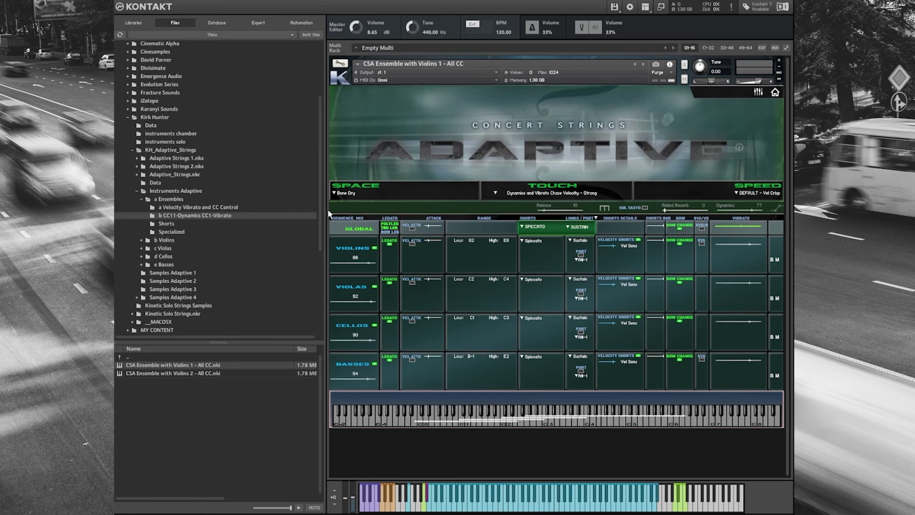
Step: Reshape the per-note level curves of the violins, violas, cellos and basses in the Section Note Mixer
left_click(760, 92)
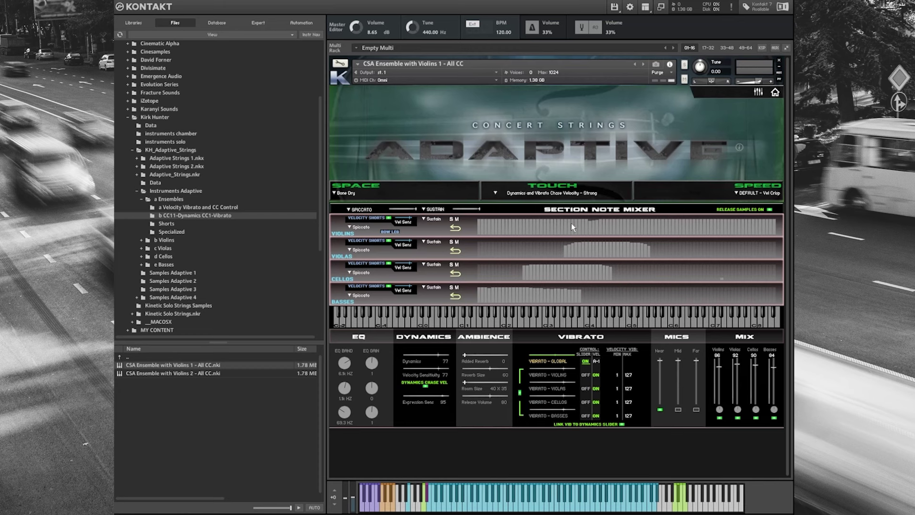
mouse_move(572, 227)
left_mouse_down()
mouse_move(608, 233)
mouse_move(669, 220)
left_mouse_up()
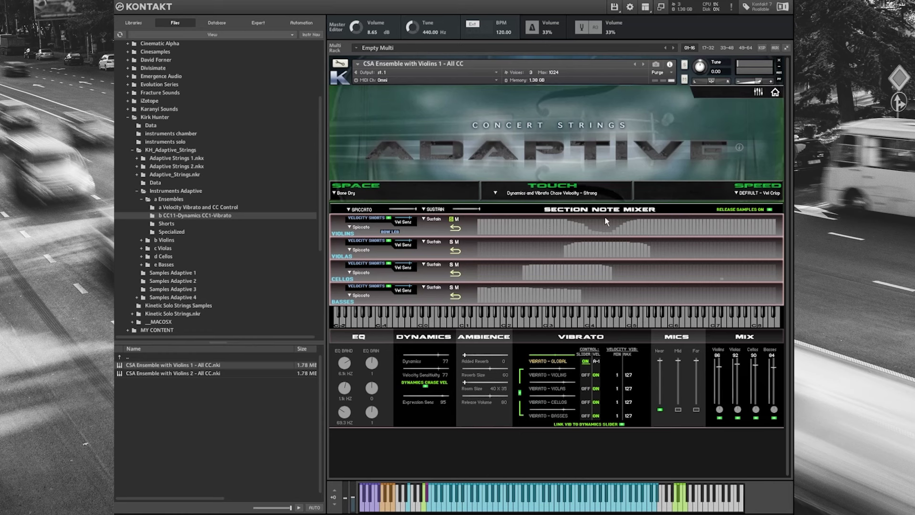
mouse_move(618, 221)
left_mouse_down()
mouse_move(587, 221)
mouse_move(647, 221)
mouse_move(673, 236)
mouse_move(711, 220)
mouse_move(613, 220)
left_mouse_up()
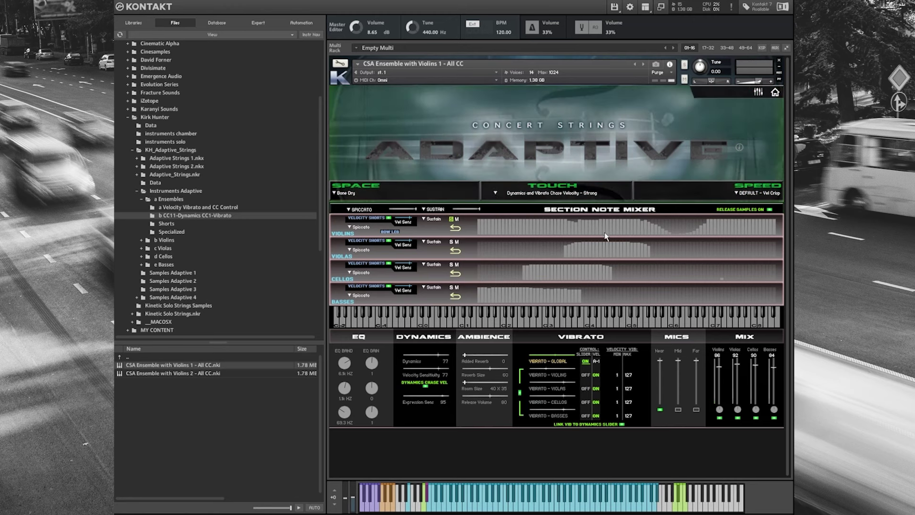
left_click_drag(602, 243, 554, 267)
left_click_drag(505, 296, 527, 292)
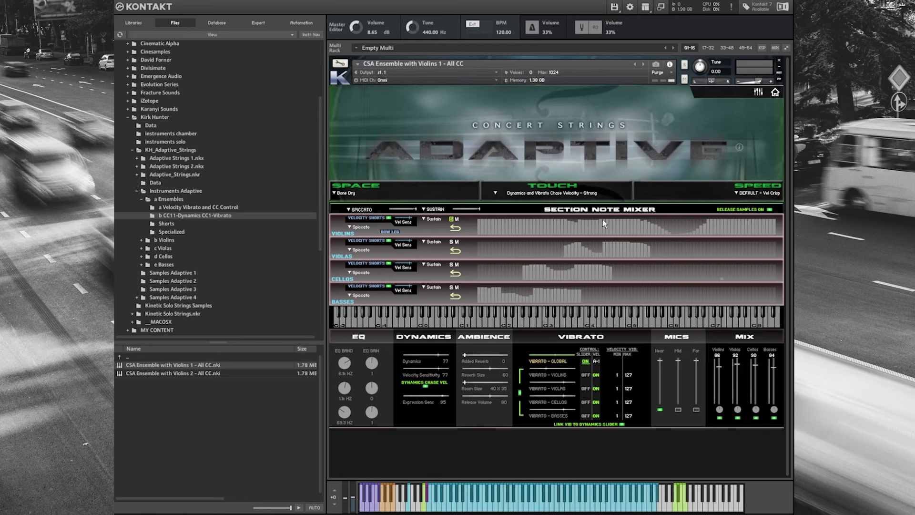
left_click_drag(603, 227, 584, 238)
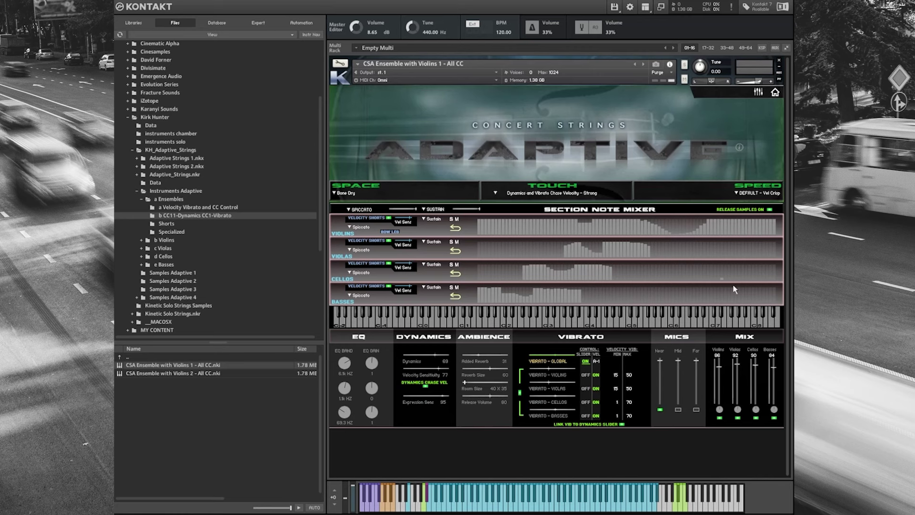
Step: Back on the main page, set the release to 20 and toggle the string mute with sul tasto off
left_click(776, 93)
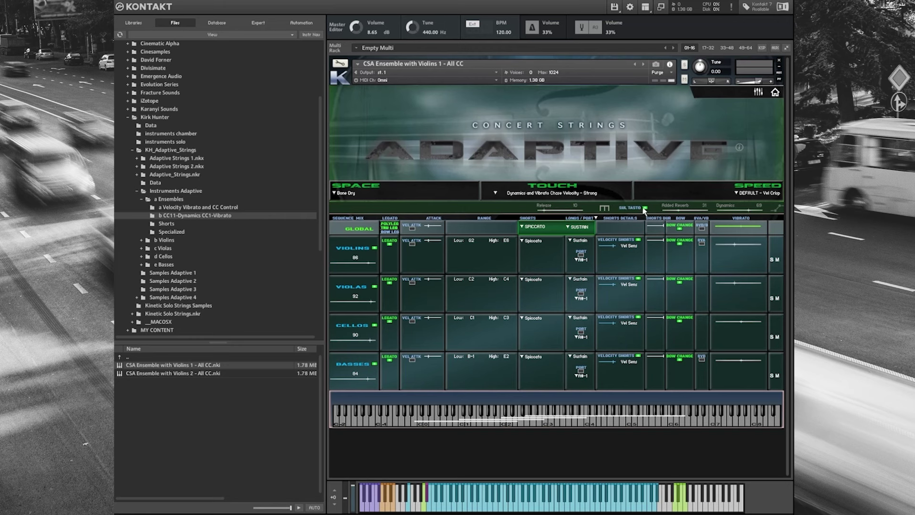
left_click(645, 207)
left_click_drag(549, 213, 604, 211)
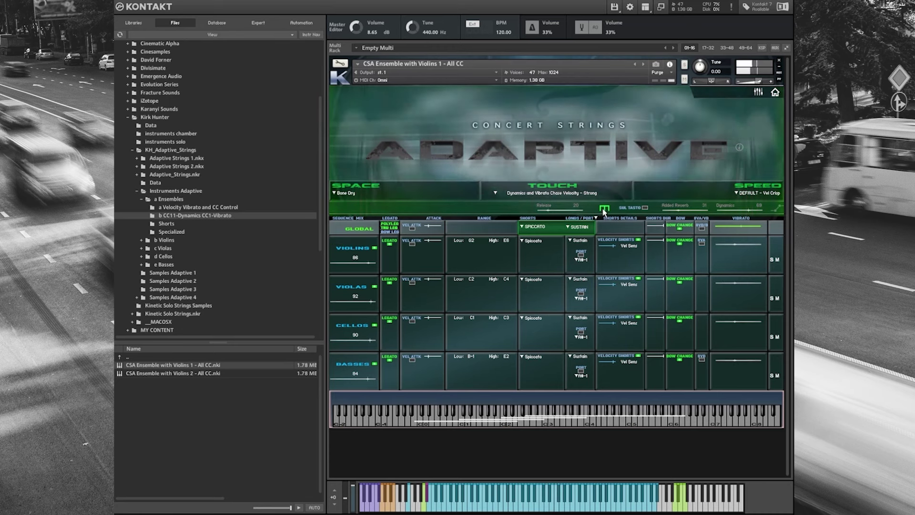
left_click(604, 209)
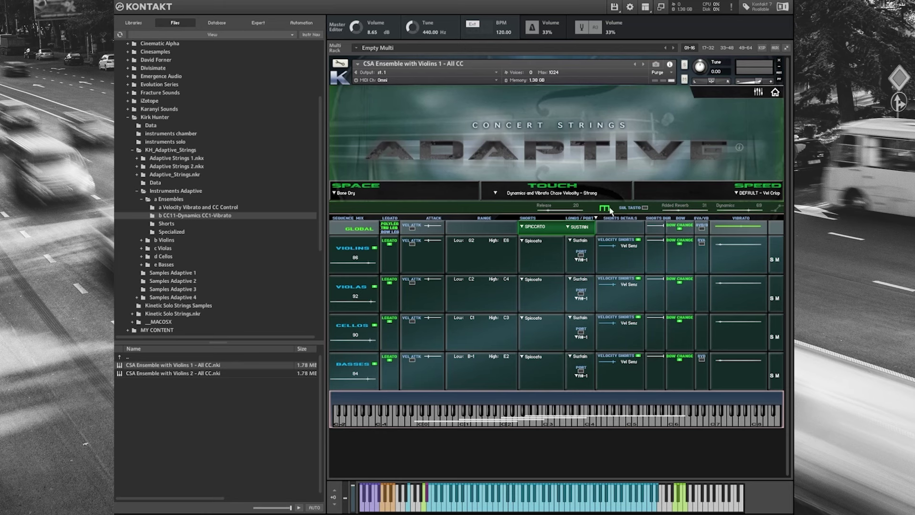
Step: Compare the ensemble with sul tasto on and off, leave it off, and adjust the added reverb
left_click(646, 209)
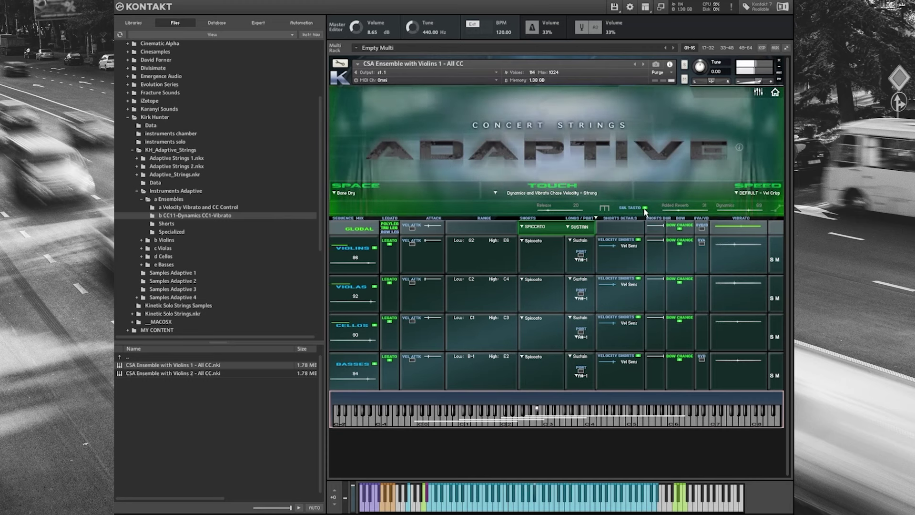
left_click(645, 208)
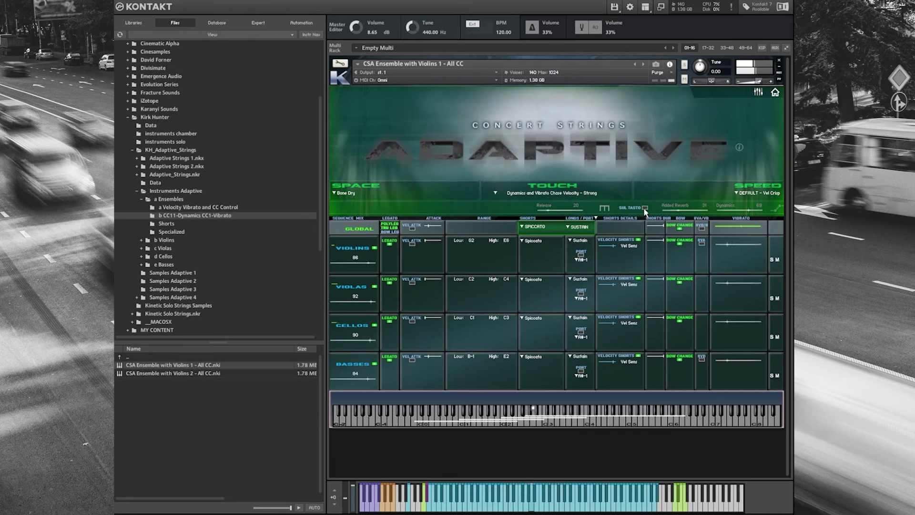
left_click(645, 208)
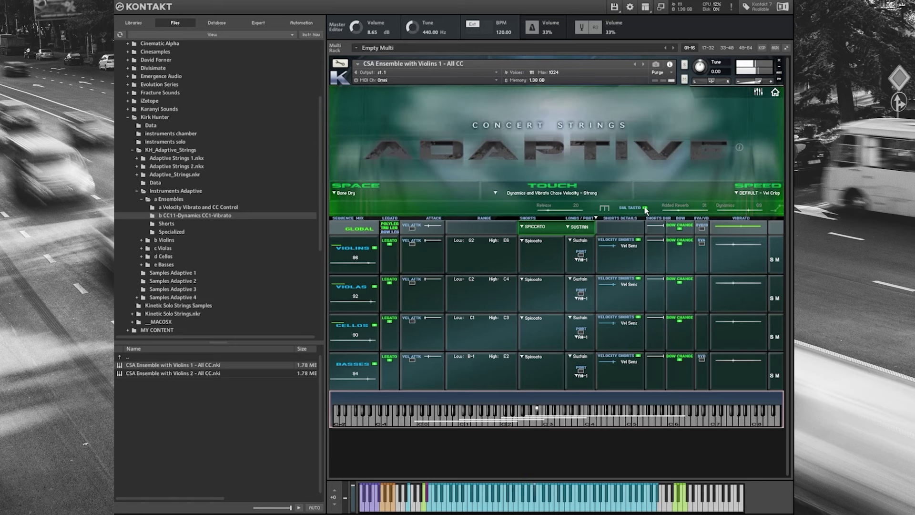
left_click(646, 208)
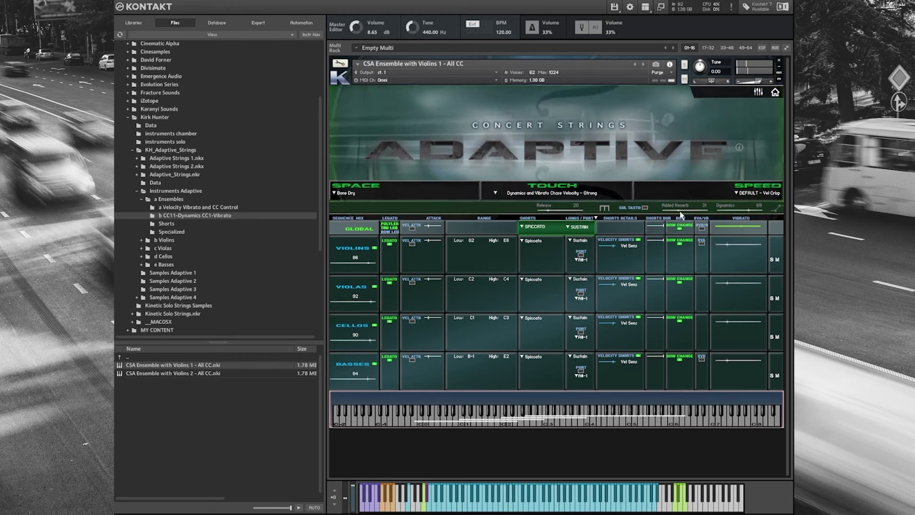
mouse_move(675, 211)
left_mouse_down()
mouse_move(685, 213)
mouse_move(677, 209)
left_mouse_up()
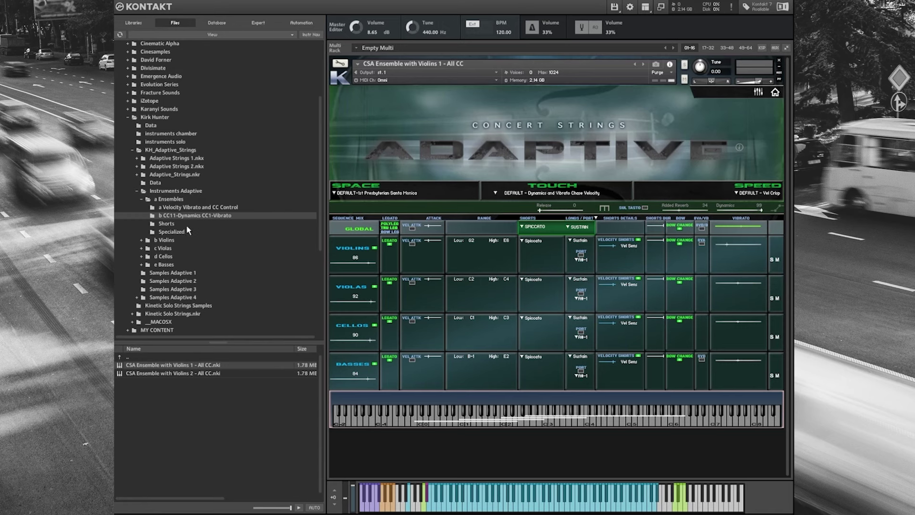
Step: Open the Shorts folder of the adaptive ensemble instruments to list its patches
left_click(163, 225)
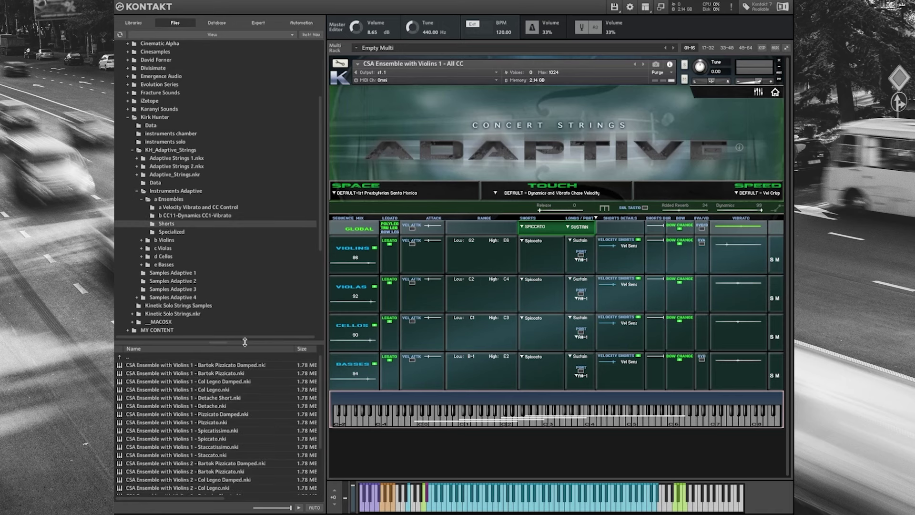
Step: Enlarge the patch list, browse the Shorts patches and load CSA Ensemble with Violins 1 - Bartok Pizzicato in place of the current instrument
left_click_drag(245, 342, 253, 290)
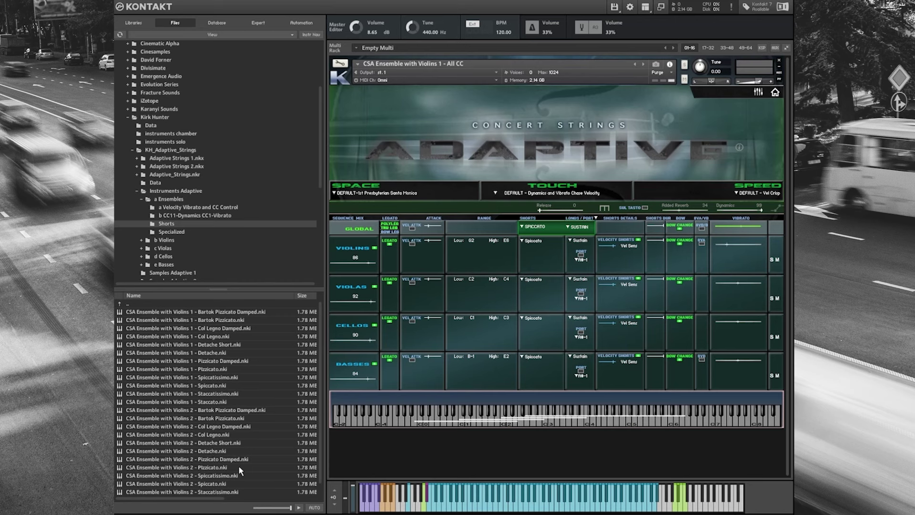
scroll(240, 464, "down", 1)
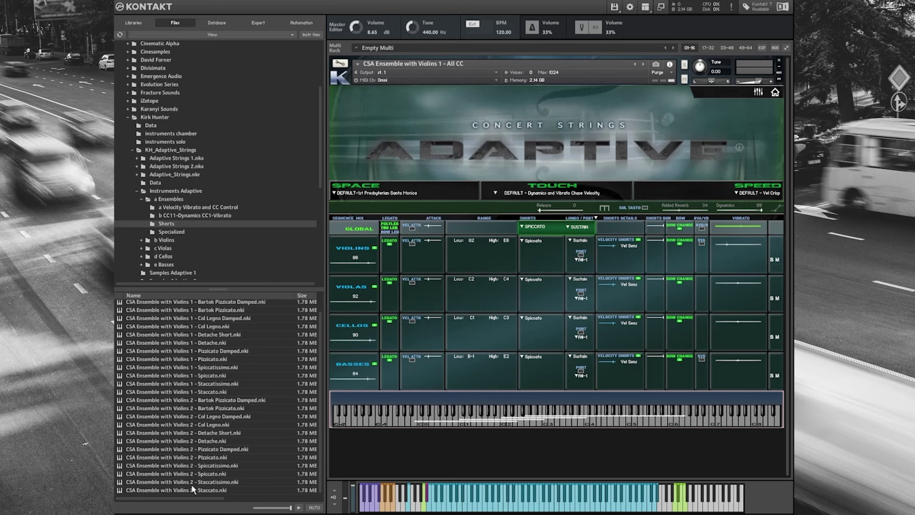
scroll(229, 420, "up", 1)
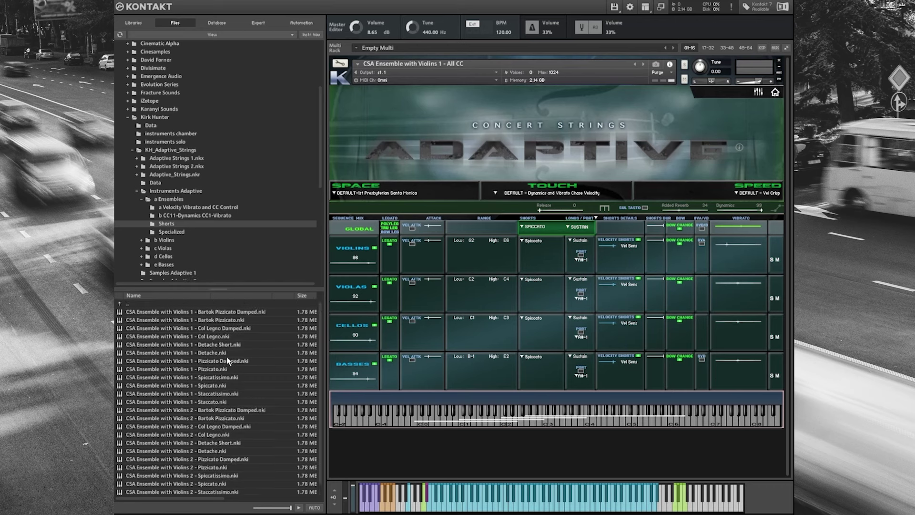
left_click(226, 314)
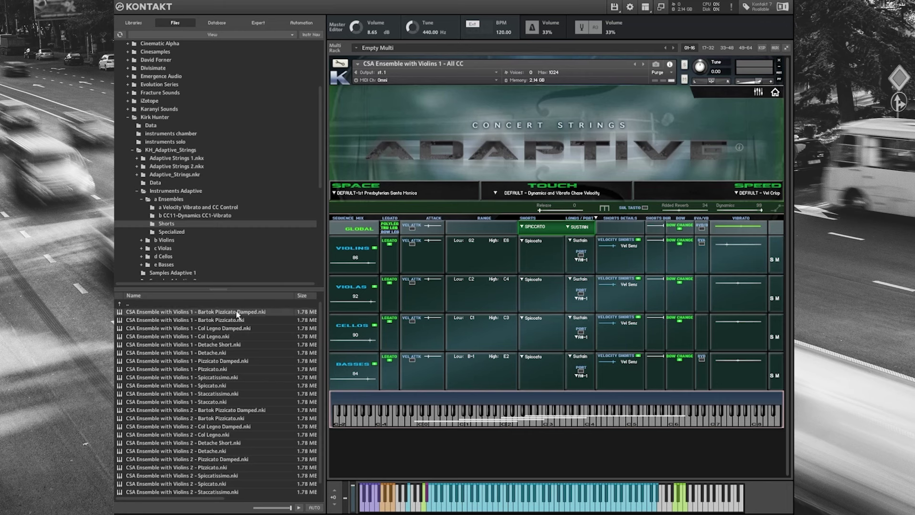
left_click_drag(228, 321, 485, 304)
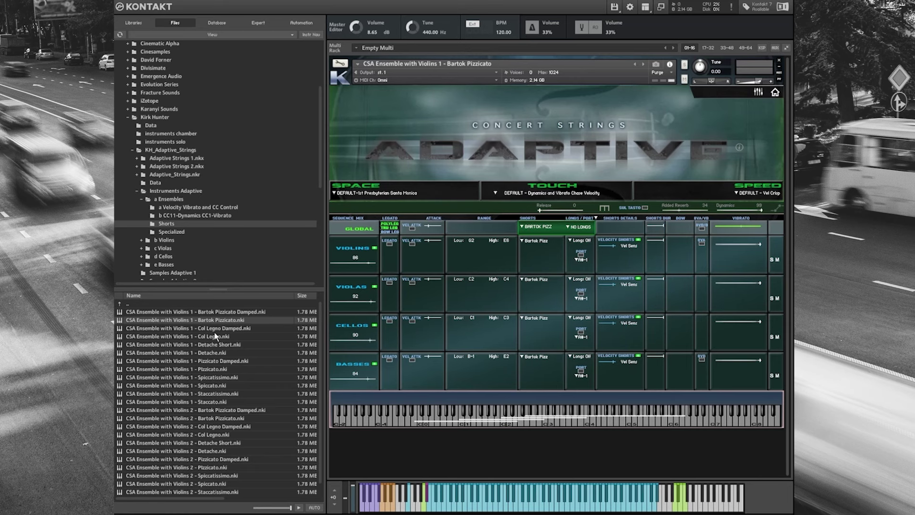
Step: Replace the loaded instrument with the Violins 1 - Col Legno patch, and replace that with Violins 1 - Pizzicato after auditioning it
left_click_drag(218, 337, 470, 314)
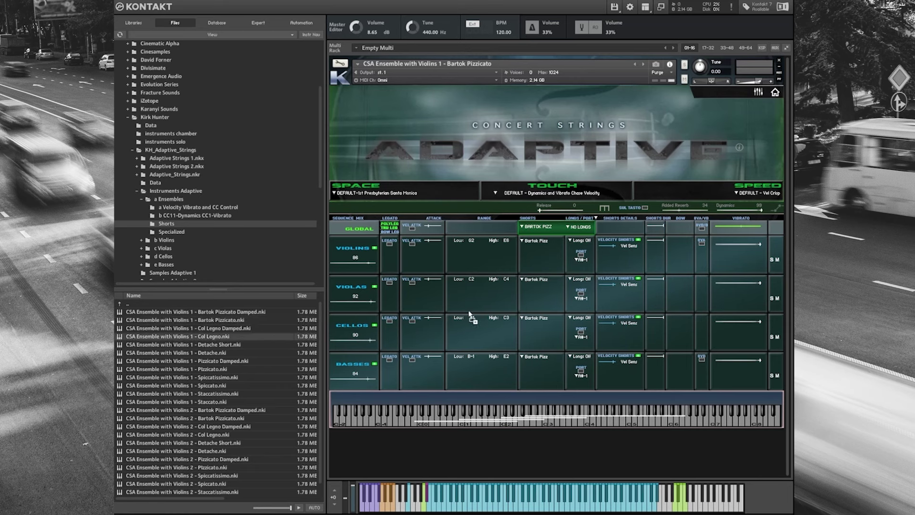
left_click_drag(469, 311, 469, 310)
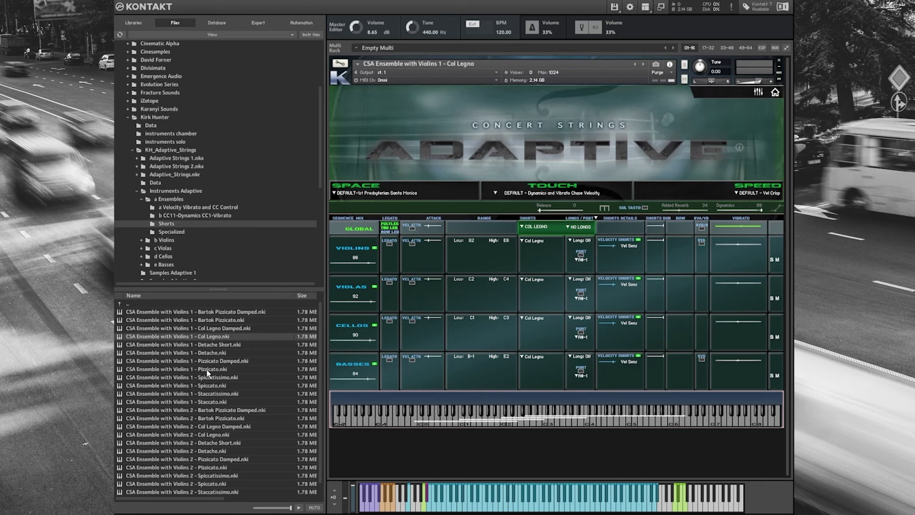
left_click_drag(208, 369, 509, 330)
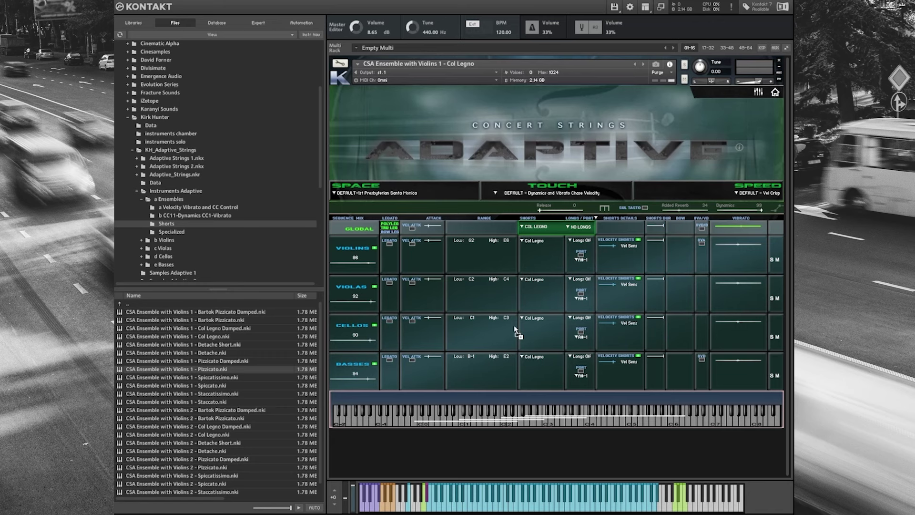
left_click_drag(515, 329, 514, 329)
Step: Replace the Pizzicato instrument with Violins 1 - Spiccato and add Violins 1 - Staccatissimo below it as a second instrument
left_click(205, 386)
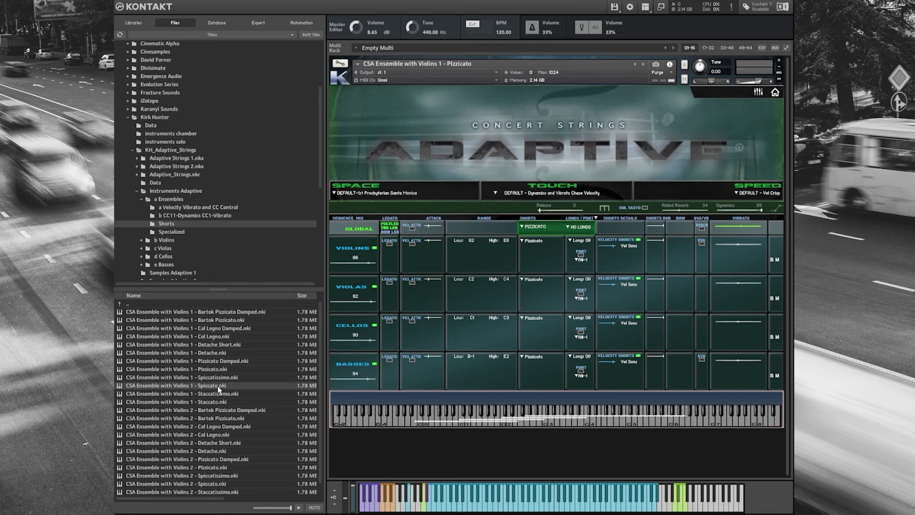
left_click_drag(218, 388, 452, 367)
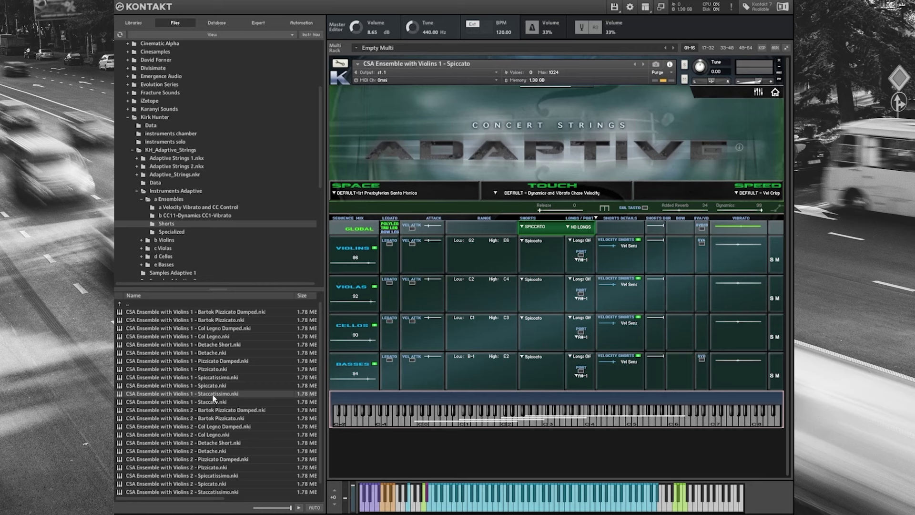
left_click_drag(213, 395, 663, 354)
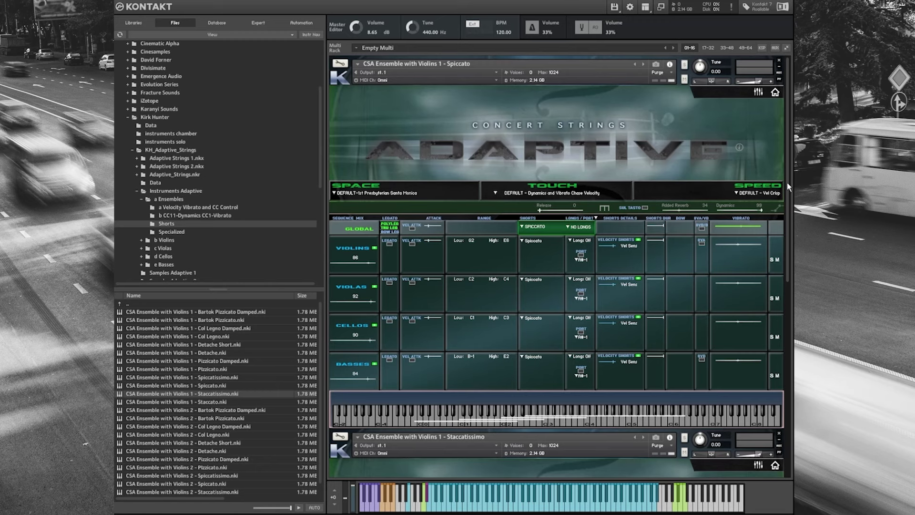
Step: Solo the Spiccato and Staccatissimo instruments alternately to compare their sounds, ending with Spiccato soloed
mouse_move(787, 186)
left_mouse_down()
mouse_move(781, 301)
mouse_move(790, 181)
left_mouse_up()
left_click(684, 65)
scroll(784, 286, "down", 4)
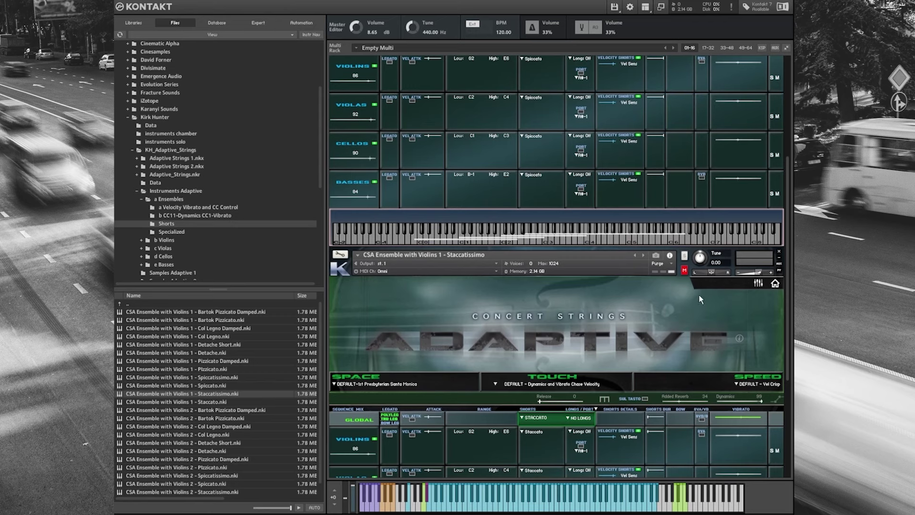
left_click(685, 256)
scroll(786, 173, "up", 5)
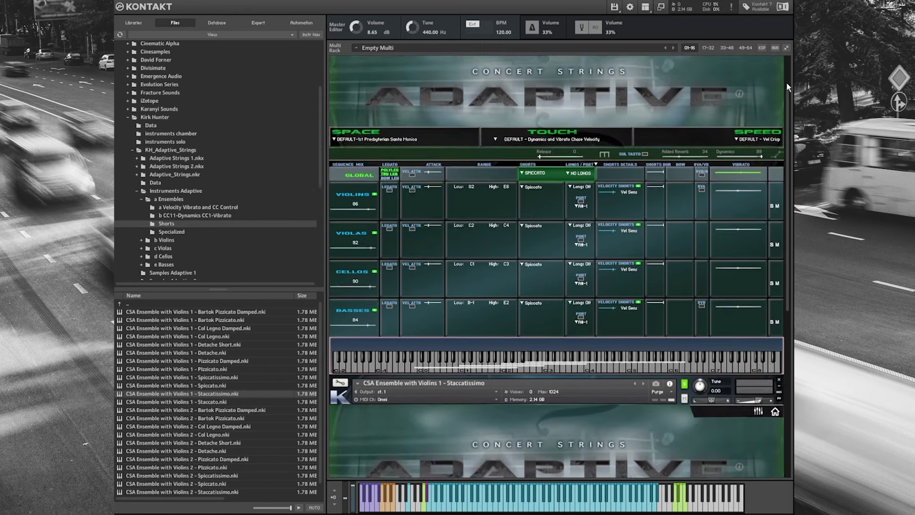
left_click(684, 65)
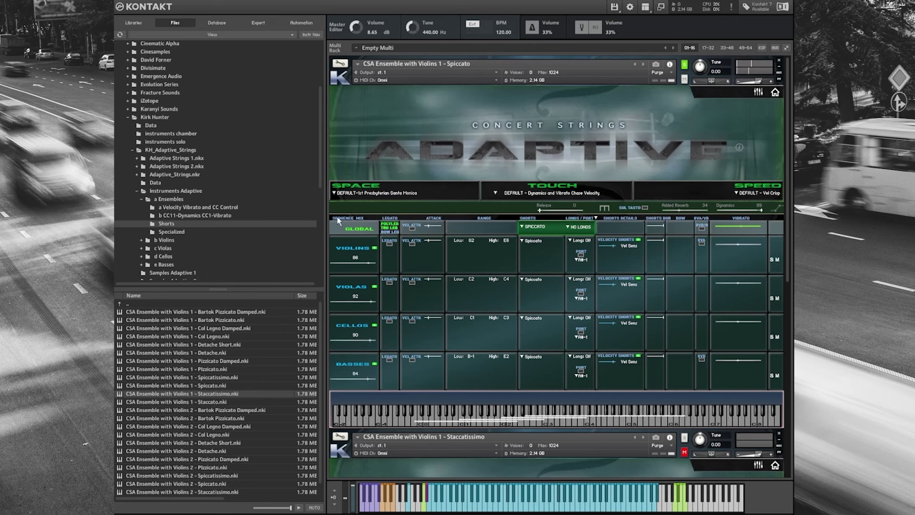
Step: Add the Violins 1 - Staccato patch to the rack as a third instrument and audition it soloed
left_click(212, 404)
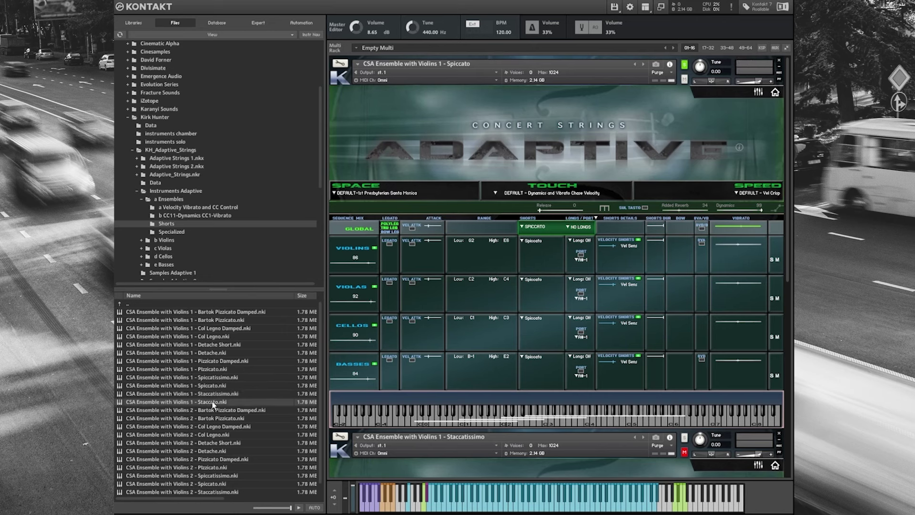
left_click_drag(559, 374, 559, 373)
scroll(788, 239, "down", 5)
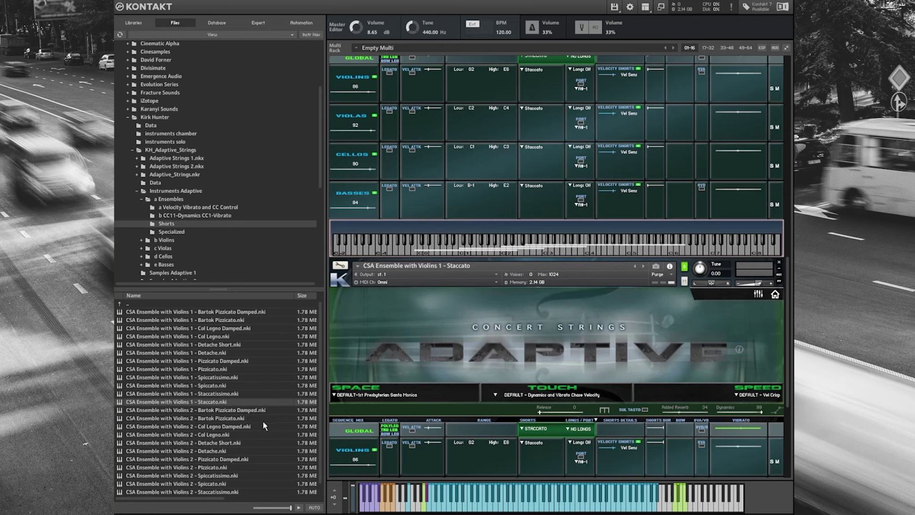
Step: Remove the Staccato and Staccatissimo instruments from the rack
scroll(319, 381, "down", 1)
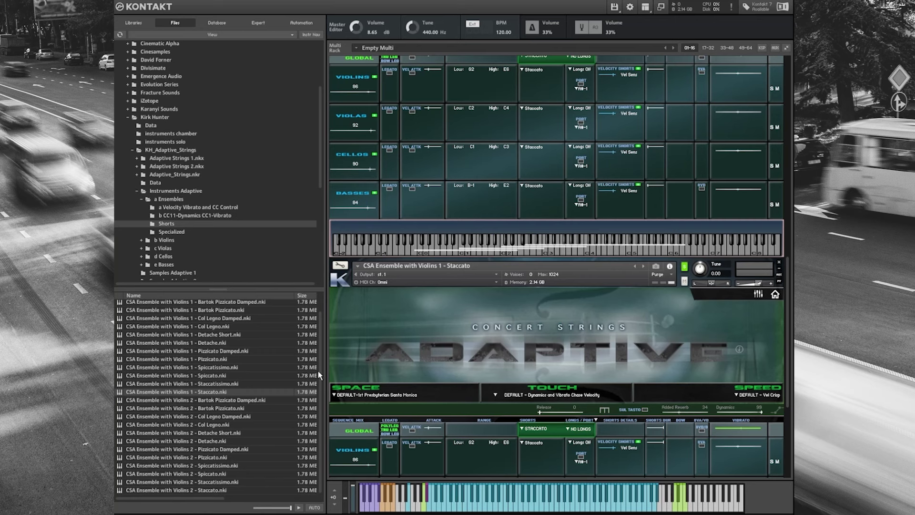
scroll(318, 370, "up", 1)
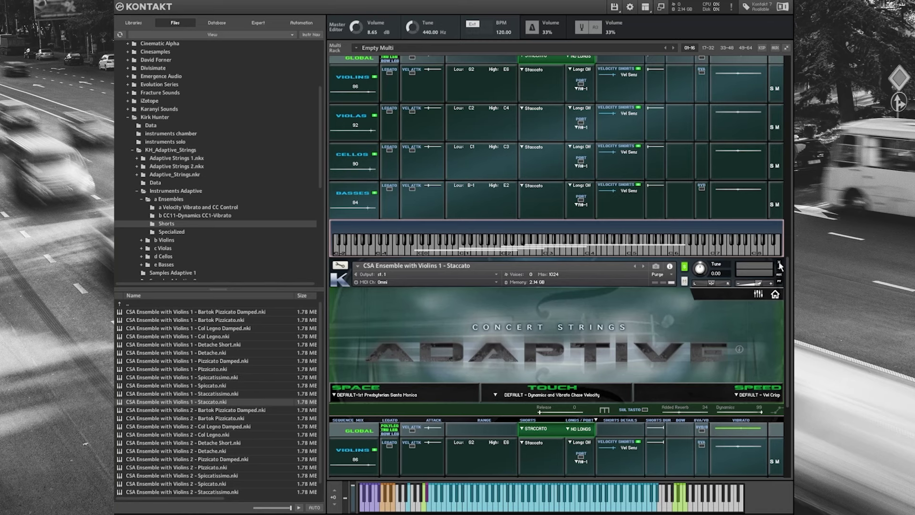
scroll(782, 279, "down", 3)
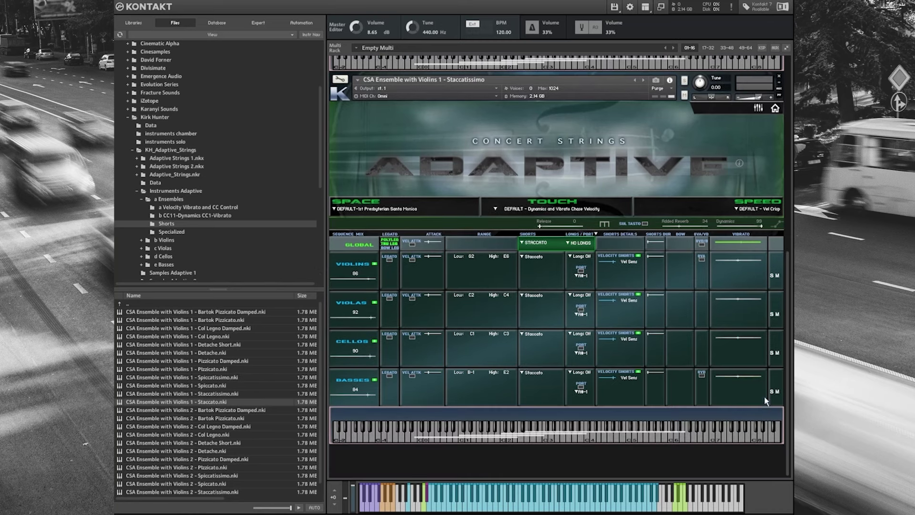
left_click_drag(789, 259, 790, 195)
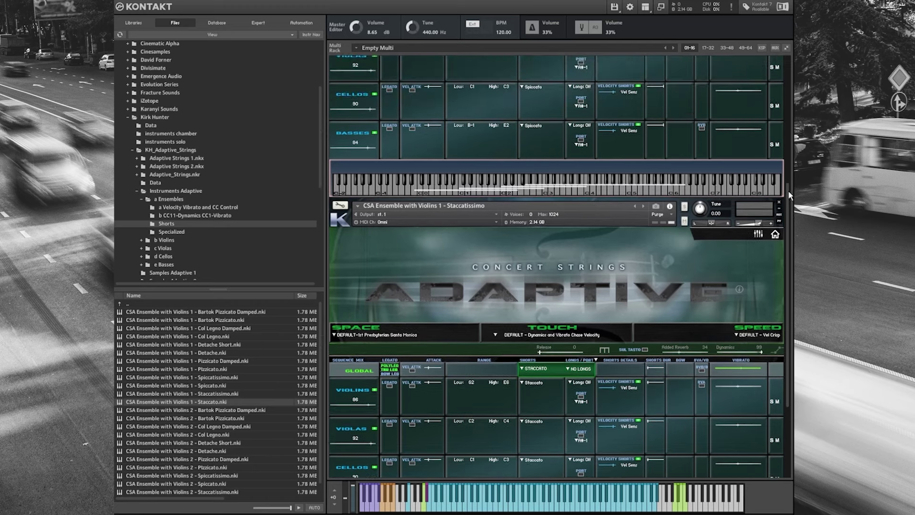
left_click(779, 203)
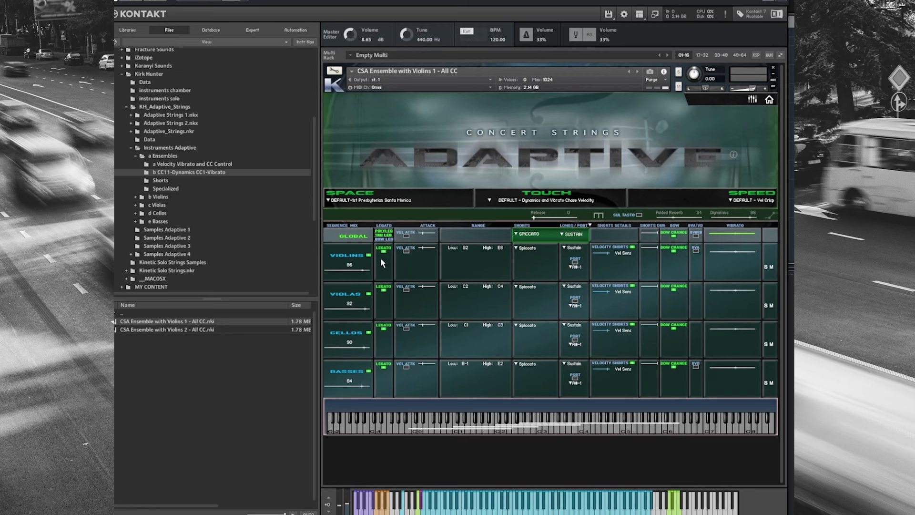
Step: Turn off the basses, cellos and violas in the All CC ensemble, leaving only the violins active
left_click(368, 371)
left_click(368, 332)
left_click(369, 294)
Step: Toggle the violins' legato and compare the global legato modes, ending with only bow legato enabled
left_click(383, 251)
left_click(388, 235)
left_click(384, 235)
left_click(384, 239)
left_click(388, 240)
left_click(389, 239)
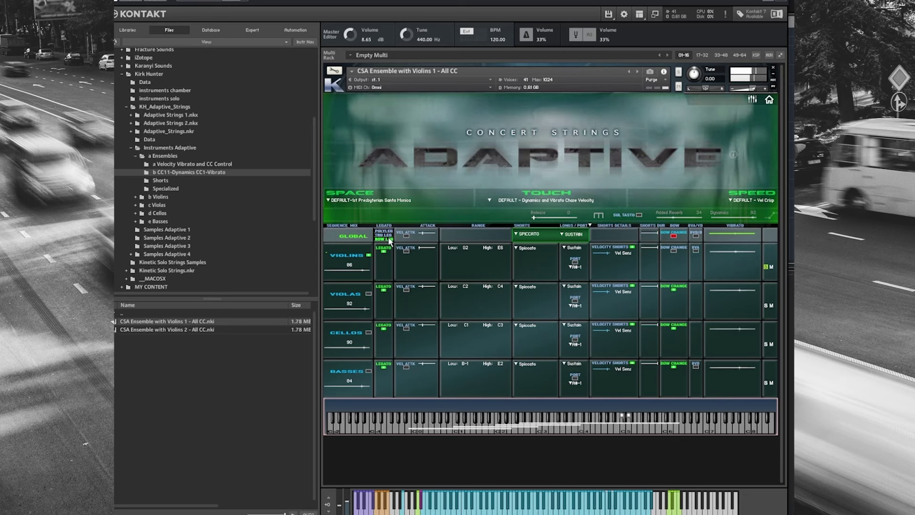
Step: Toggle the global bow change, leaving it on for all sections, and toggle the violins' legato
left_click(677, 237)
left_click(674, 235)
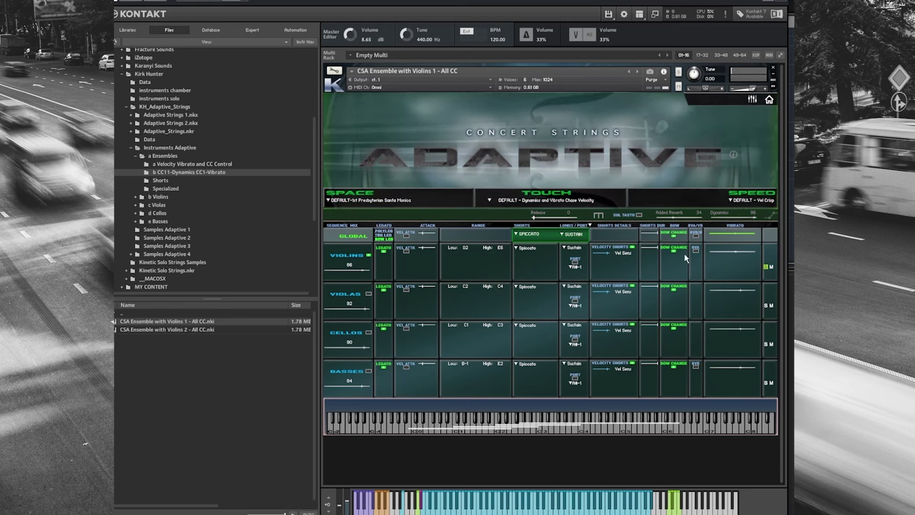
left_click(384, 251)
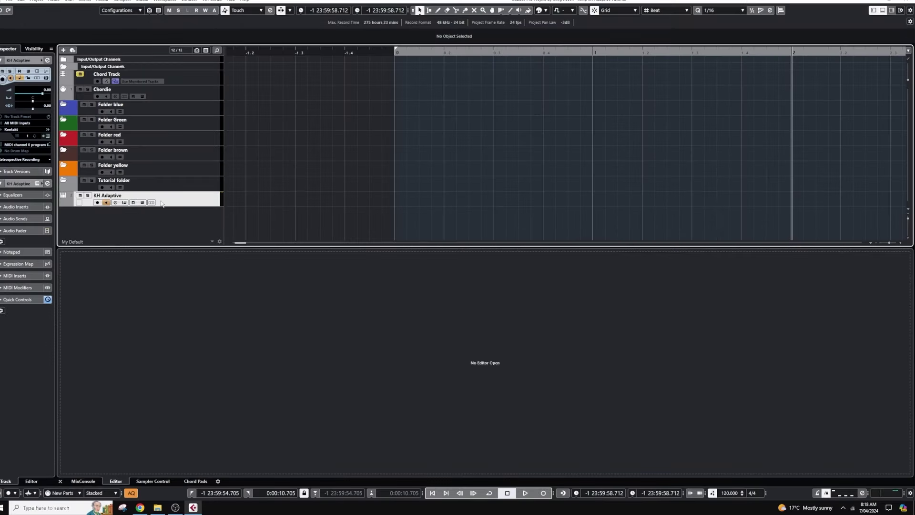
Step: Check the KH Adaptive track's instrument in Cubase, close it, and create an eight-bar MIDI part from bar 0 opened for editing
left_click(124, 203)
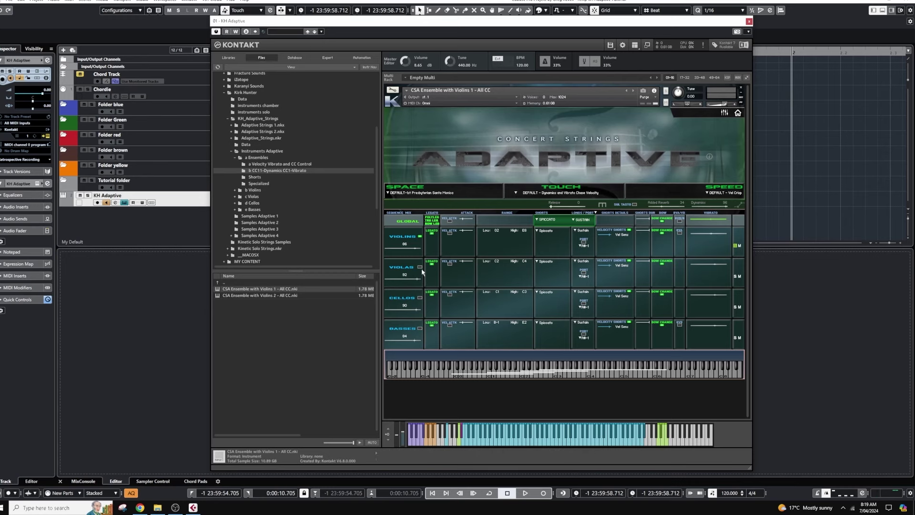
left_click(749, 21)
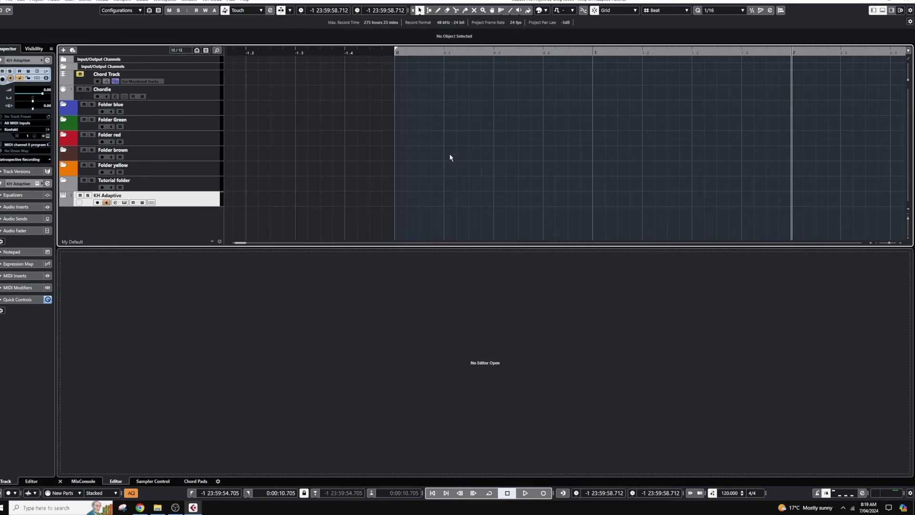
left_click(393, 50)
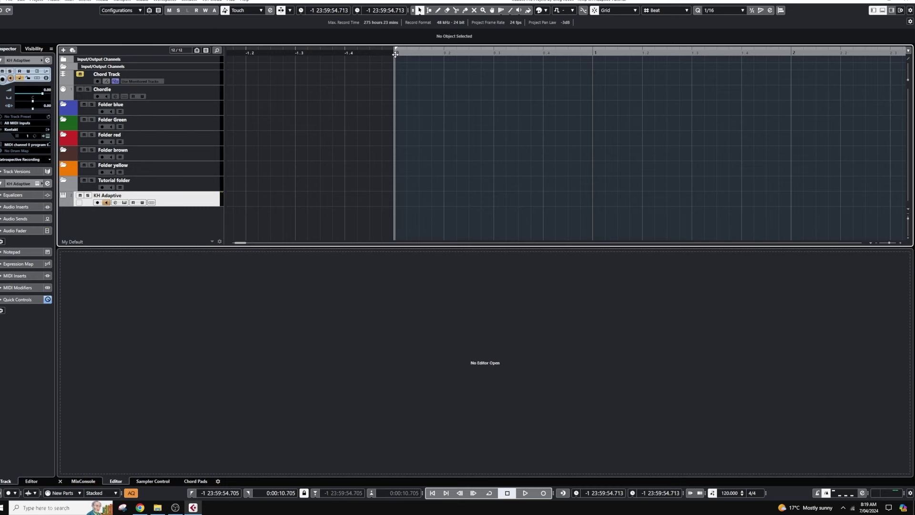
double_click(408, 203)
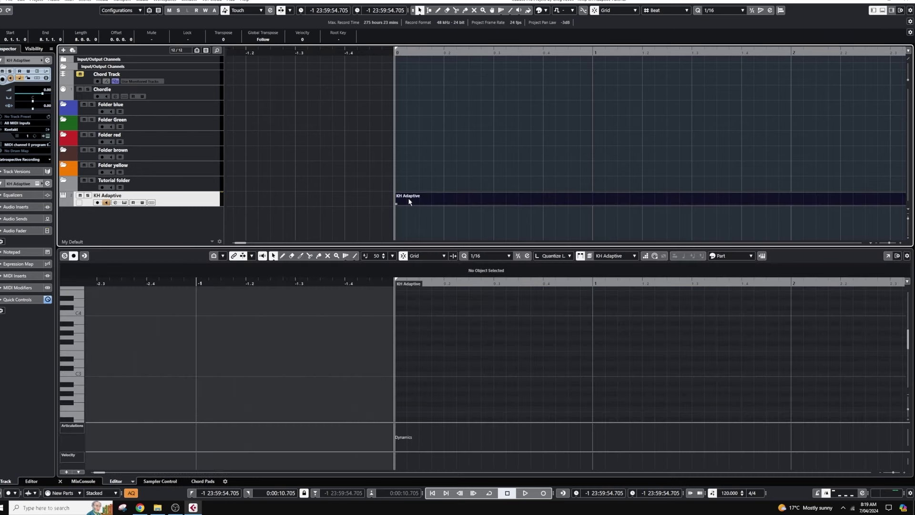
Step: Enable step input in the Key Editor and enter a run of 1/16 notes rising from C5 and falling back, starting at bar 0
left_click(524, 283)
left_click_drag(524, 283, 518, 275)
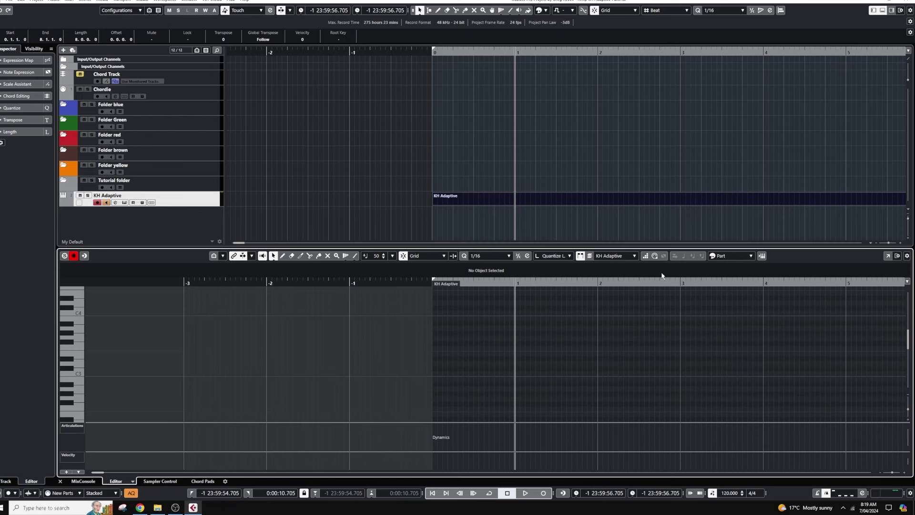
left_click(646, 257)
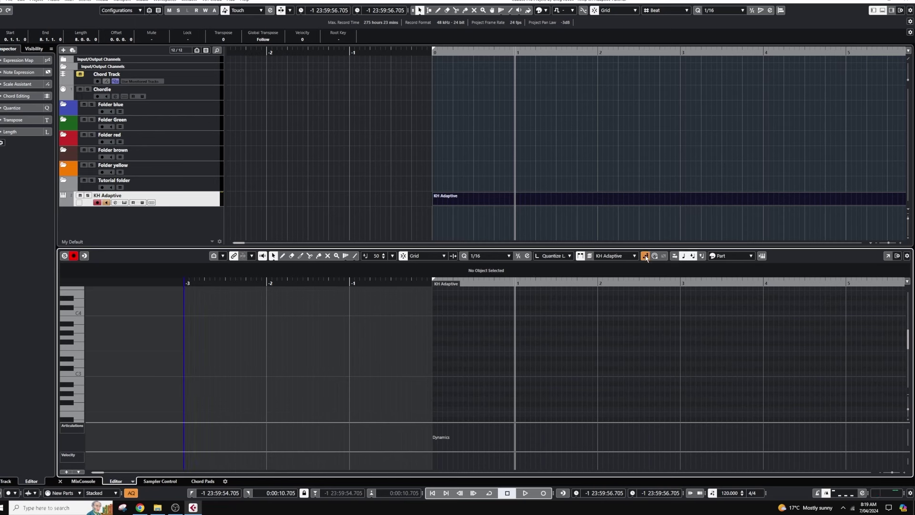
left_click(433, 306)
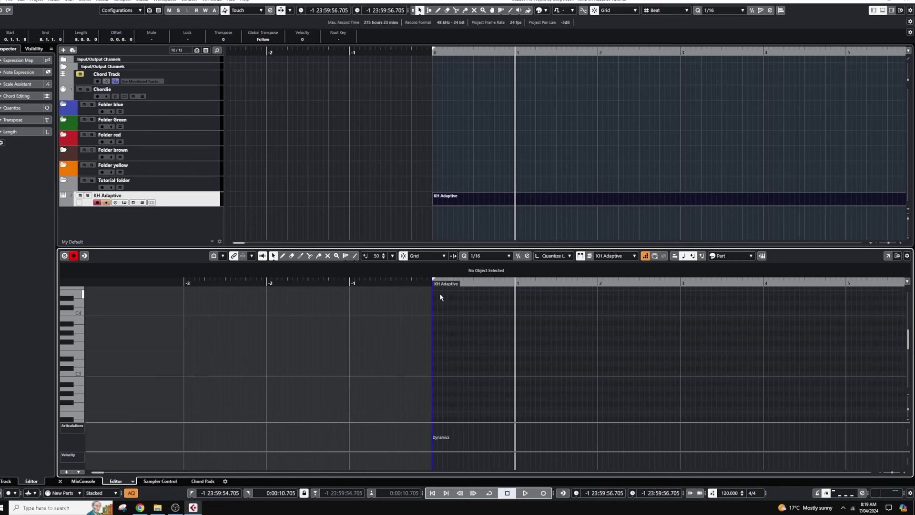
left_click(439, 295)
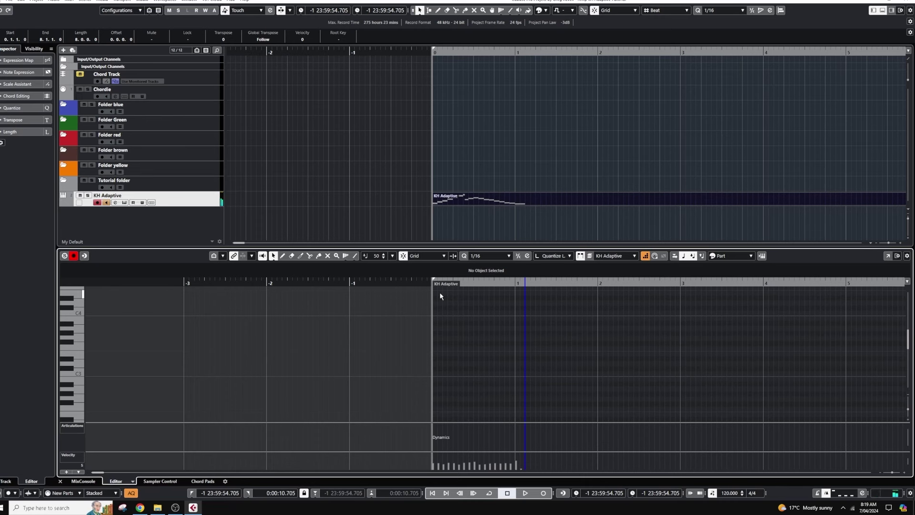
Step: Place the playhead just before the note run and turn off step input
scroll(453, 310, "up", 5)
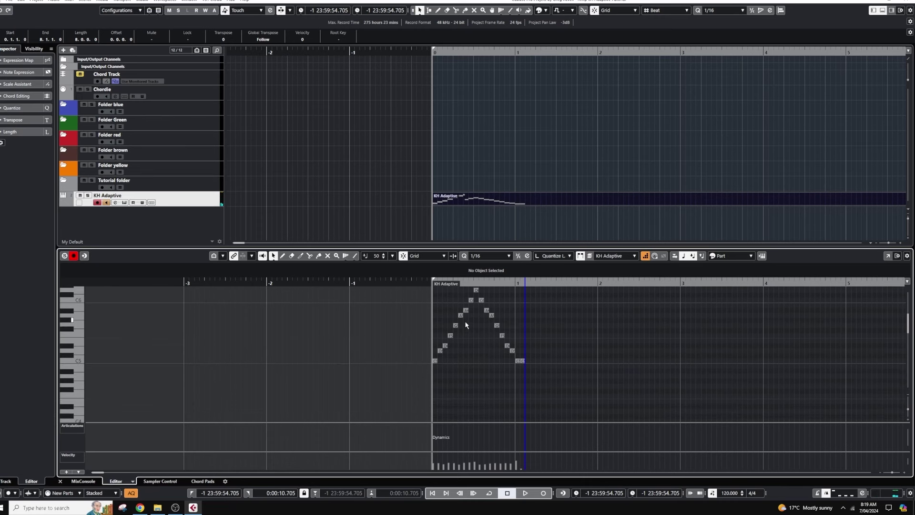
left_click(423, 280)
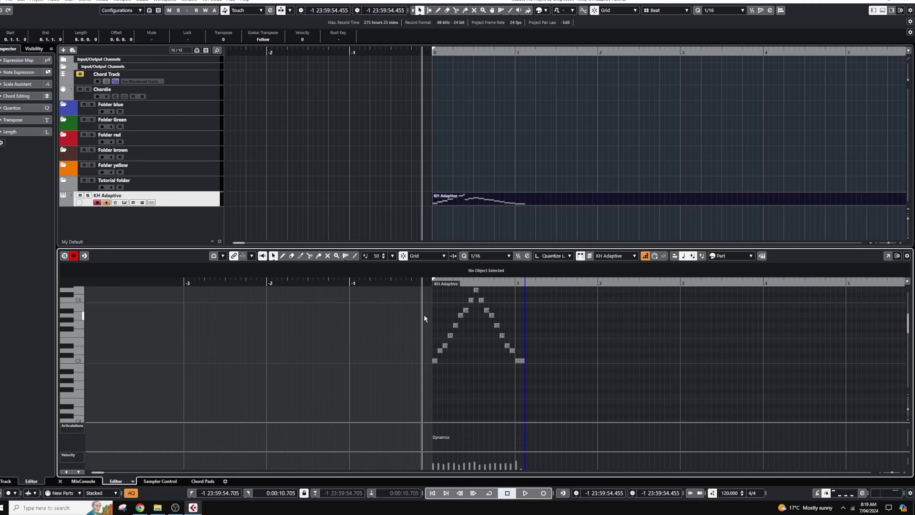
left_click(645, 255)
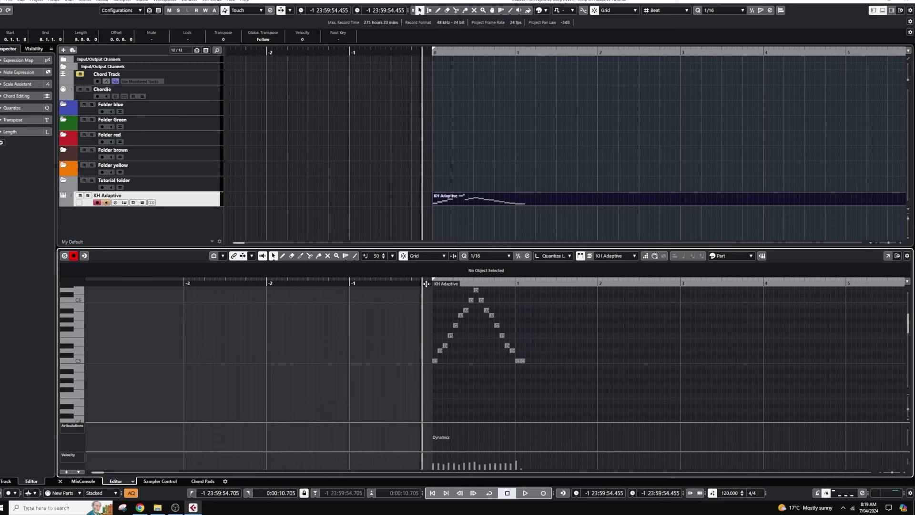
Step: Play the 1/16 note run on the KH Adaptive part from just before bar 0 and stop after its end
left_click_drag(426, 284, 428, 290)
scroll(477, 332, "up", 2)
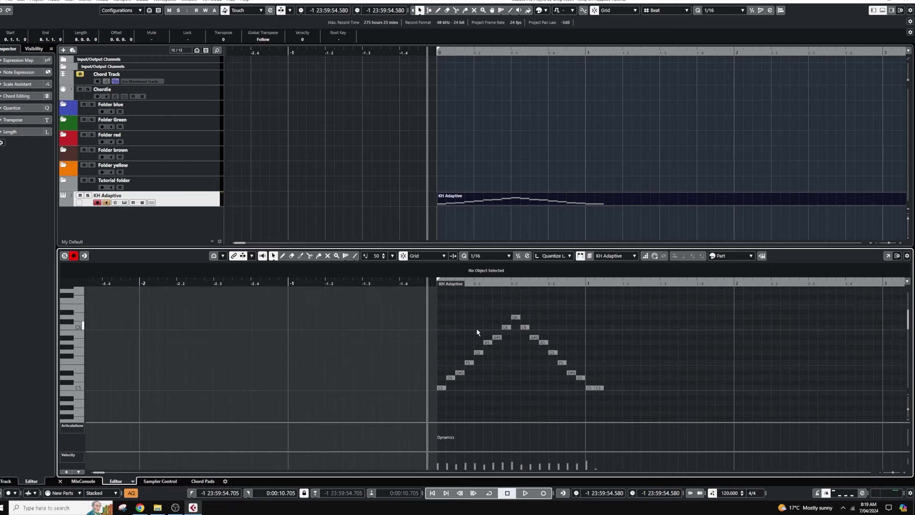
key("space")
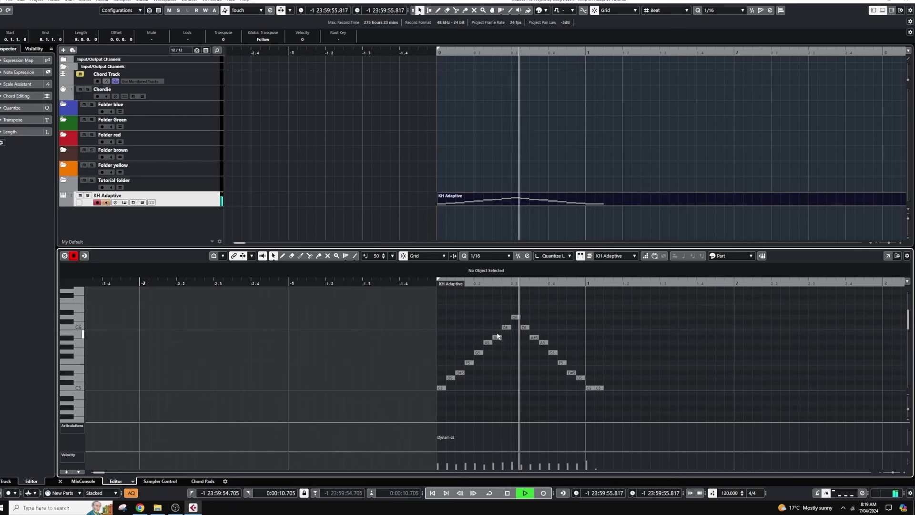
key("space")
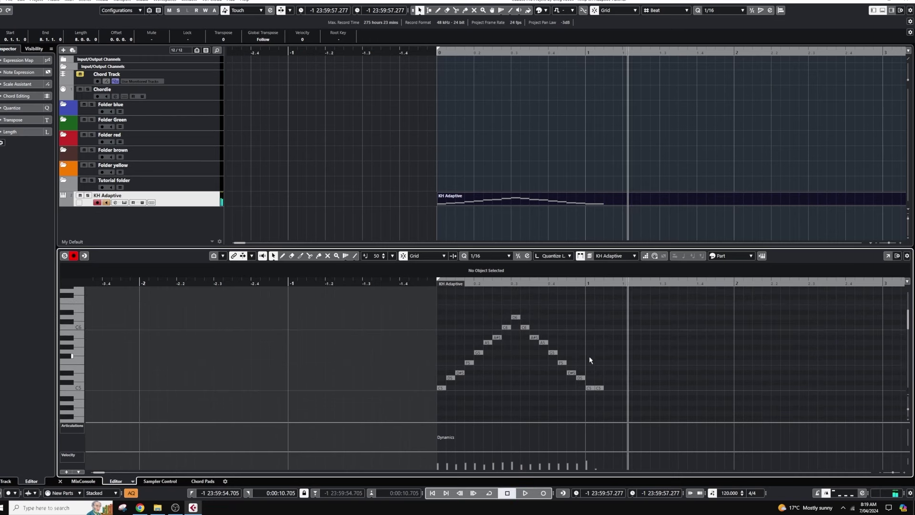
Step: Delete the duplicate C5 at the end of the run and lengthen the remaining last C5 to 0.1.3.0
left_click(599, 388)
key("Delete")
left_click(591, 389)
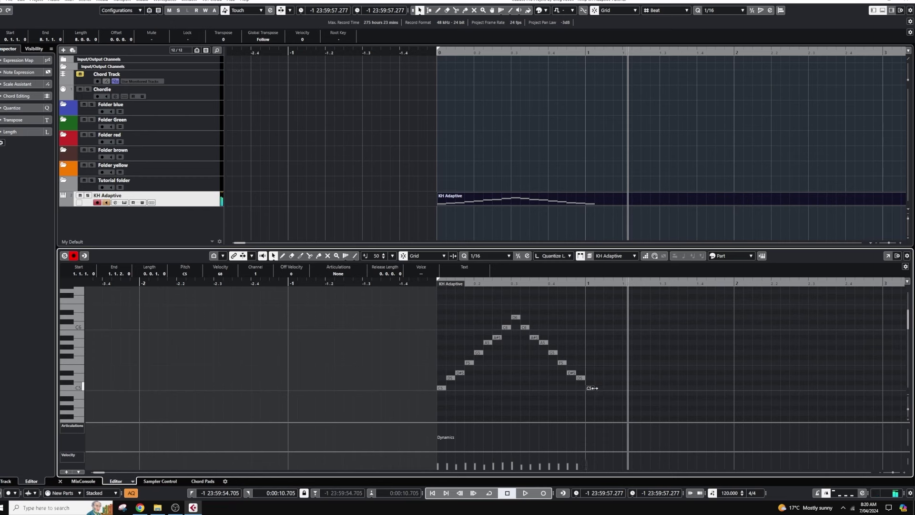
left_click_drag(593, 389, 648, 385)
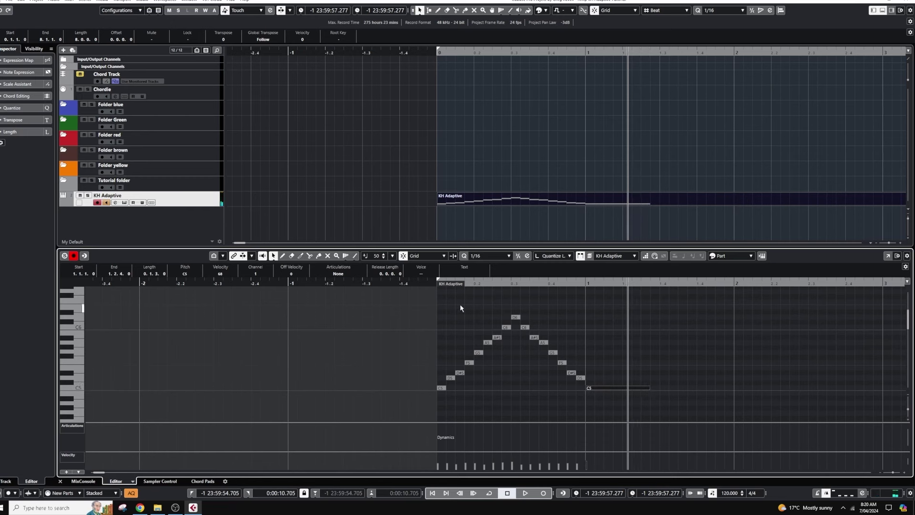
Step: Play the run through its long final C5 from just before bar 0 and return the playhead there
left_click(421, 284)
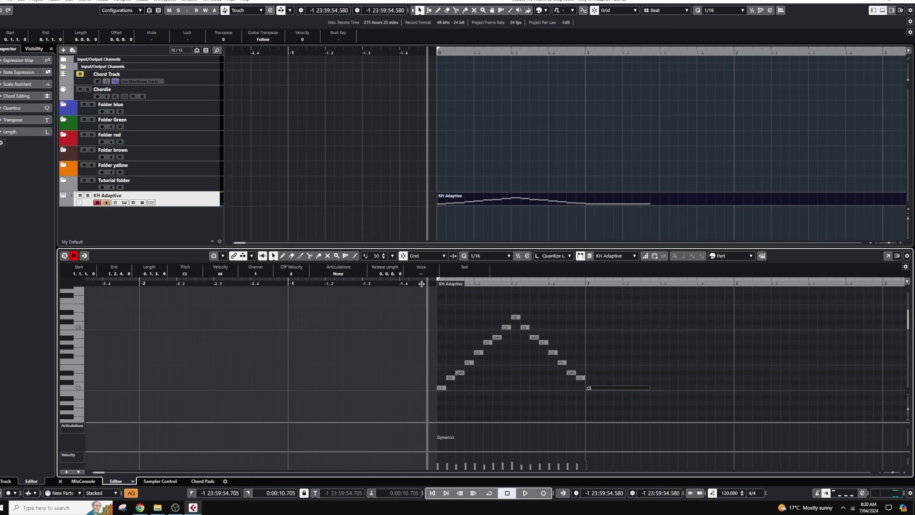
key("space")
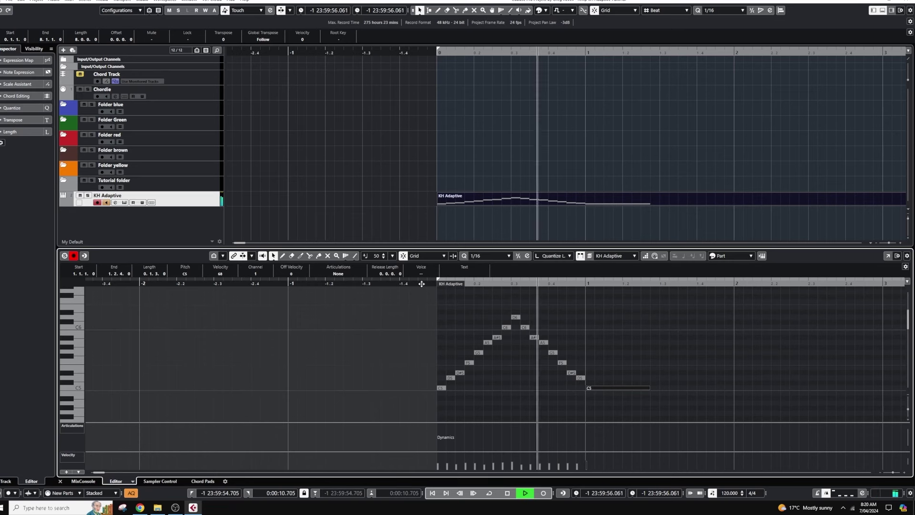
key("space")
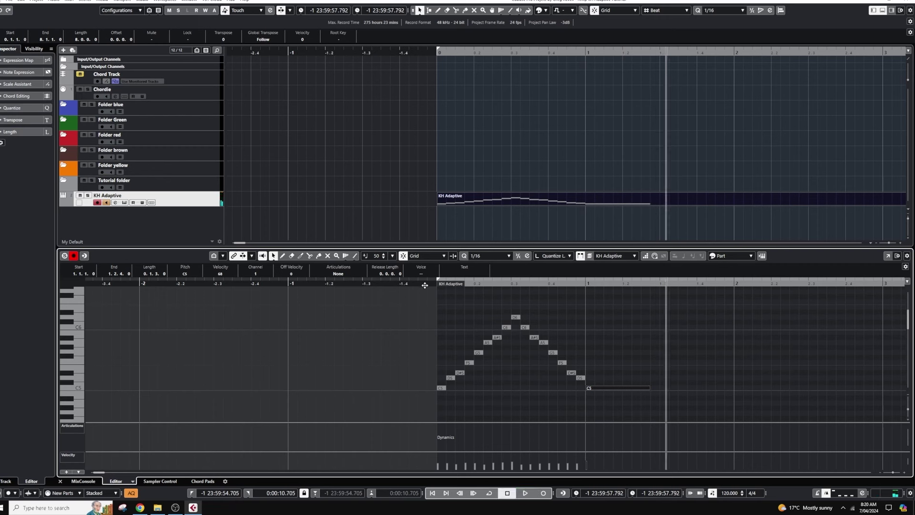
left_click(425, 285)
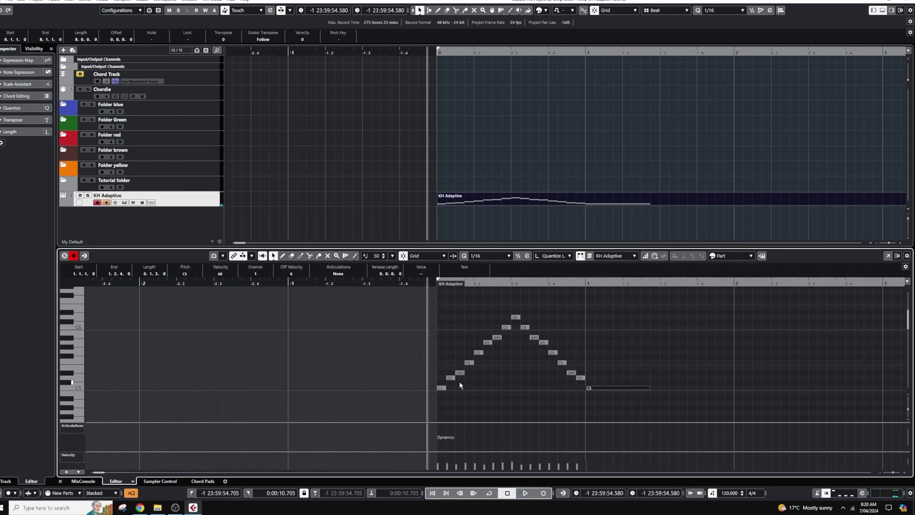
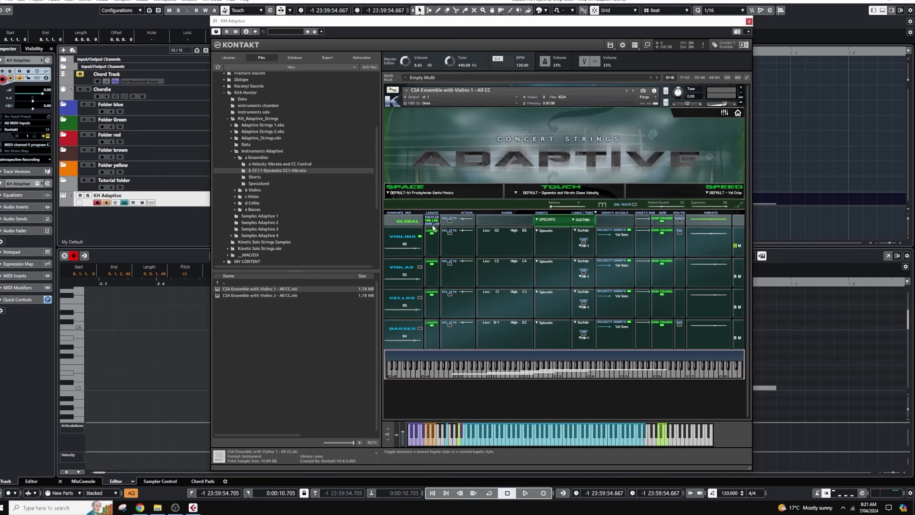
Step: Close the Kontakt instrument window and play the run with overlapping notes from before bar 0
left_click(748, 21)
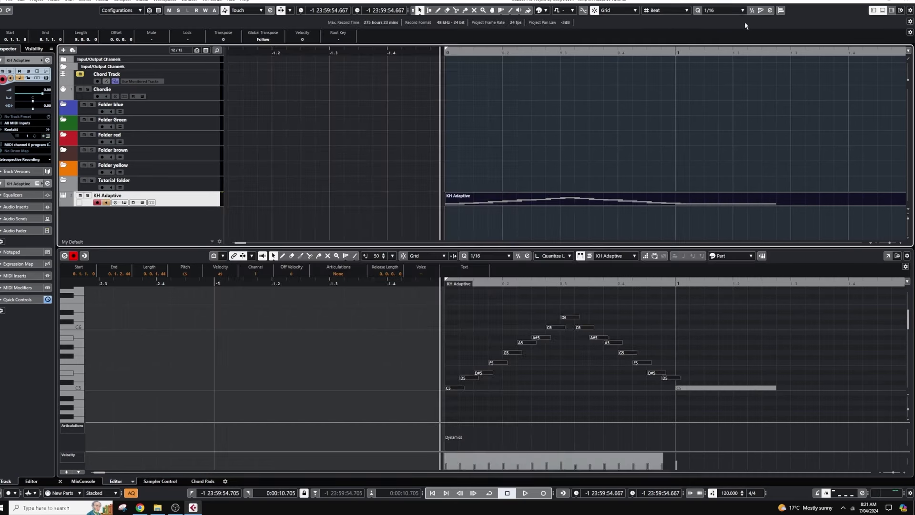
left_click(427, 291)
key("space")
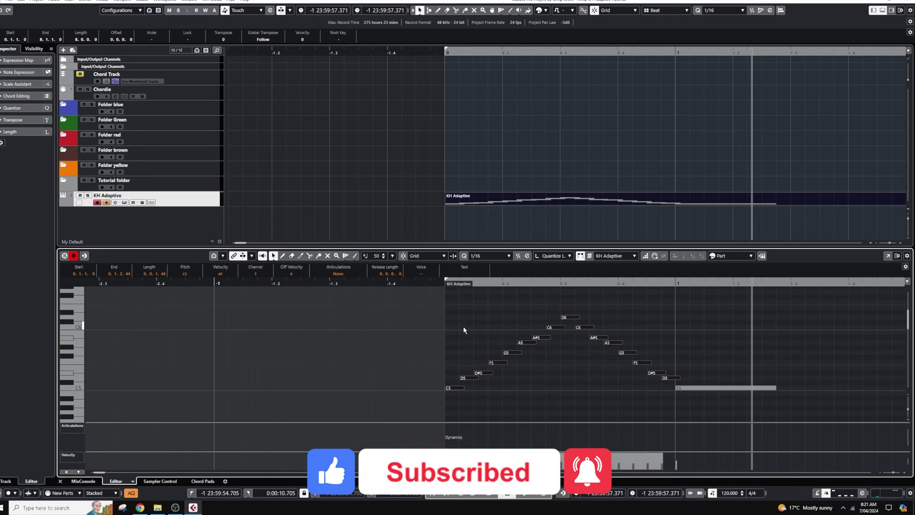
Step: Delete all notes of the run from the KH Adaptive part
left_click(484, 324)
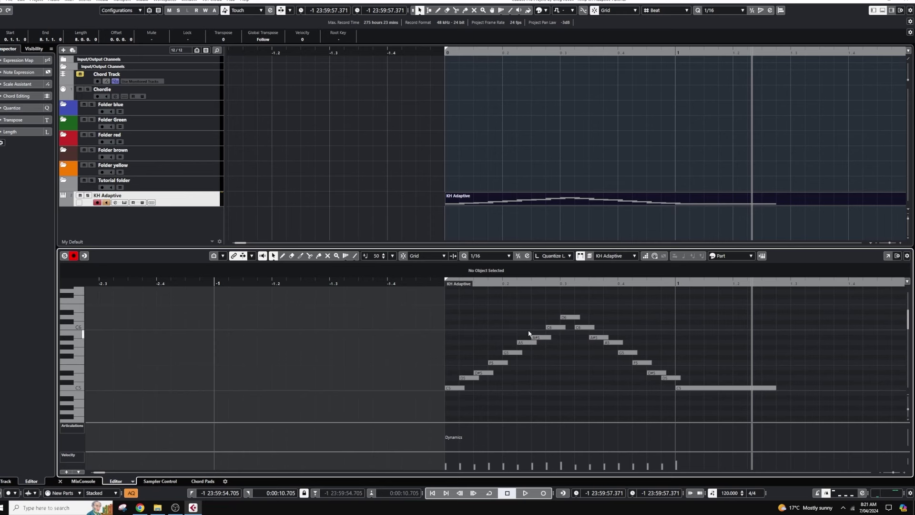
left_click_drag(435, 308, 693, 400)
key("Delete")
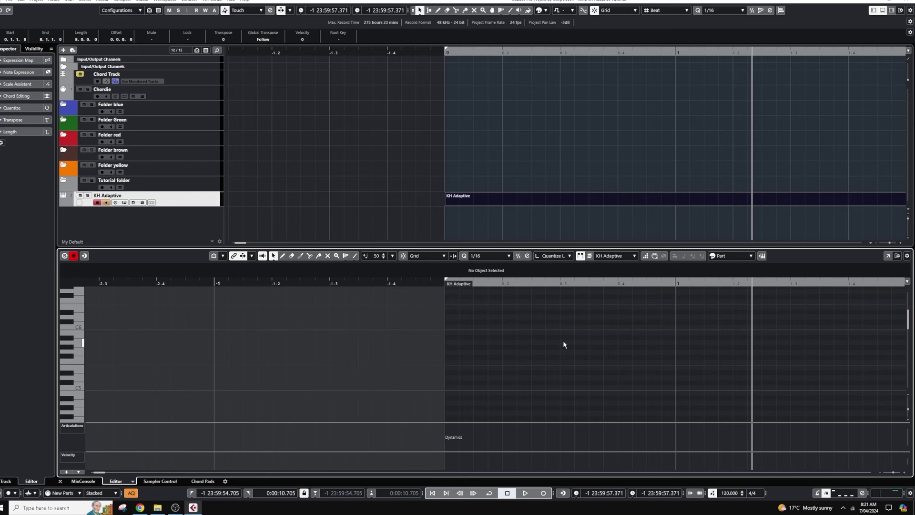
Step: Set quantize to 1/32 and step-enter a run from bar 0 rising from C5 to D6 and falling to C4, ending with step input off
left_click(487, 255)
left_click(489, 313)
left_click(443, 284)
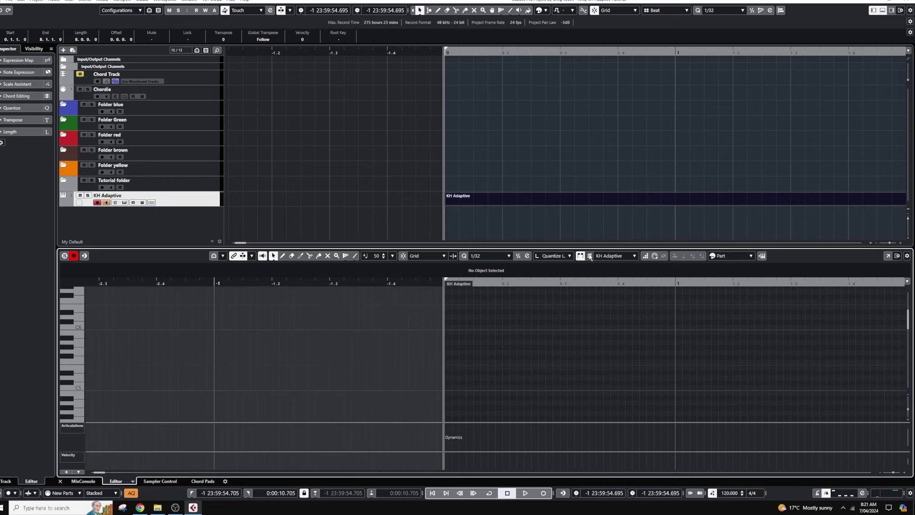
left_click(645, 256)
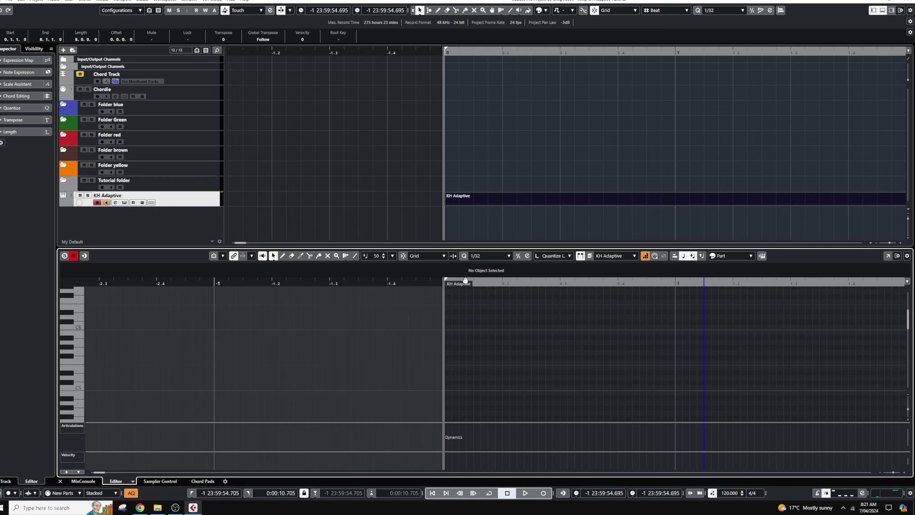
left_click(444, 308)
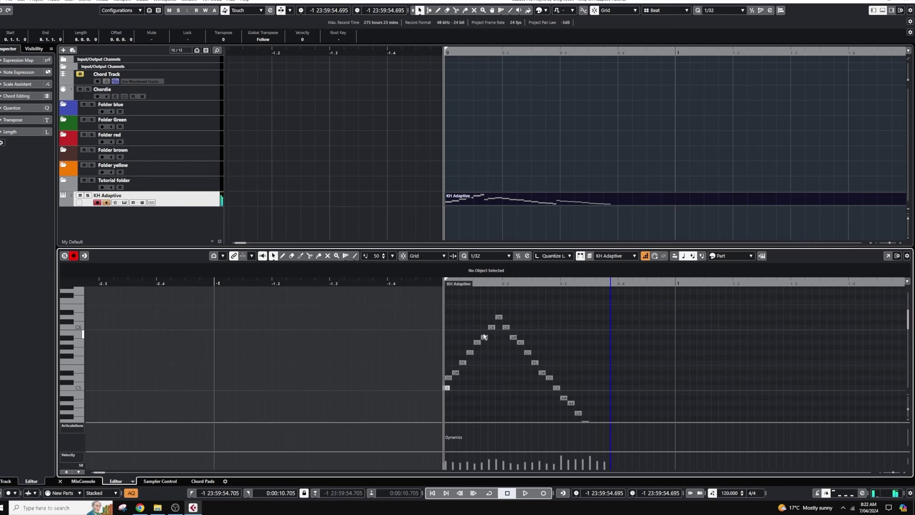
scroll(530, 330, "down", 2)
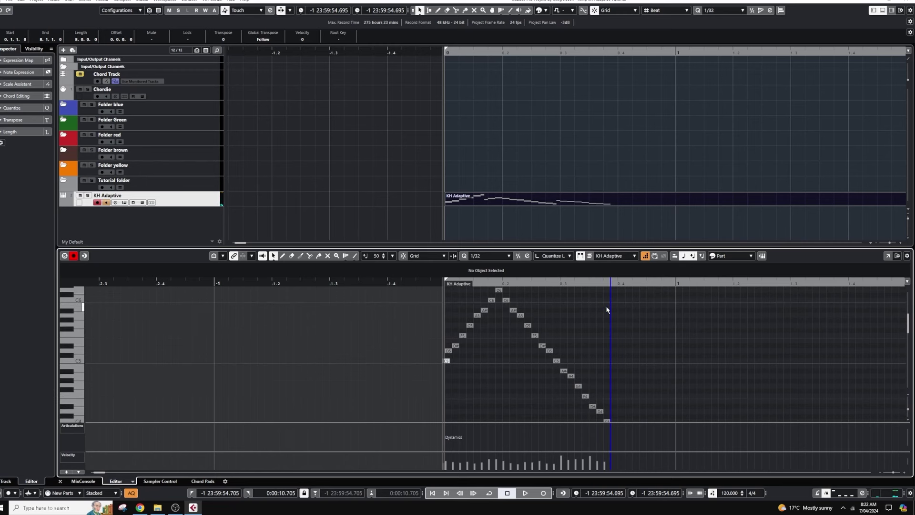
left_click(646, 256)
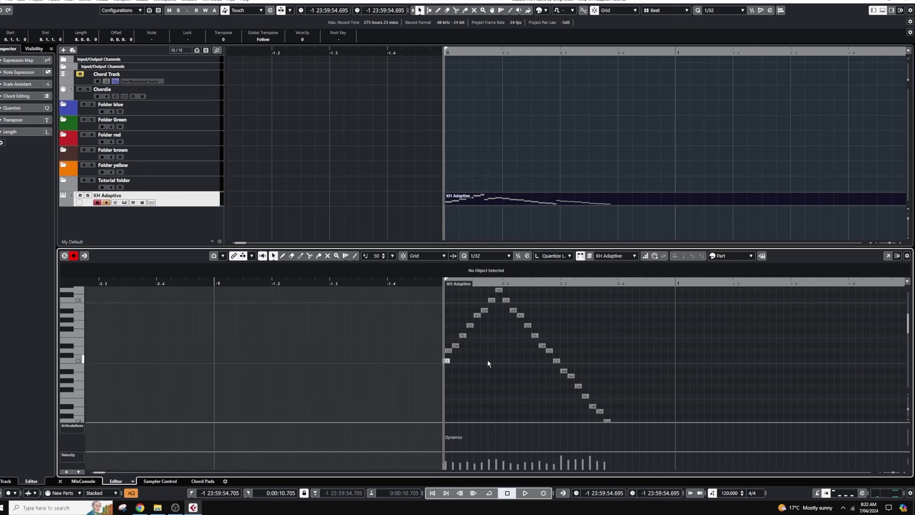
Step: Place the playhead before the run and shift its notes down to F4 slightly later, to start at 0.1.1.33, keeping their original pitches
left_click_drag(422, 283, 421, 292)
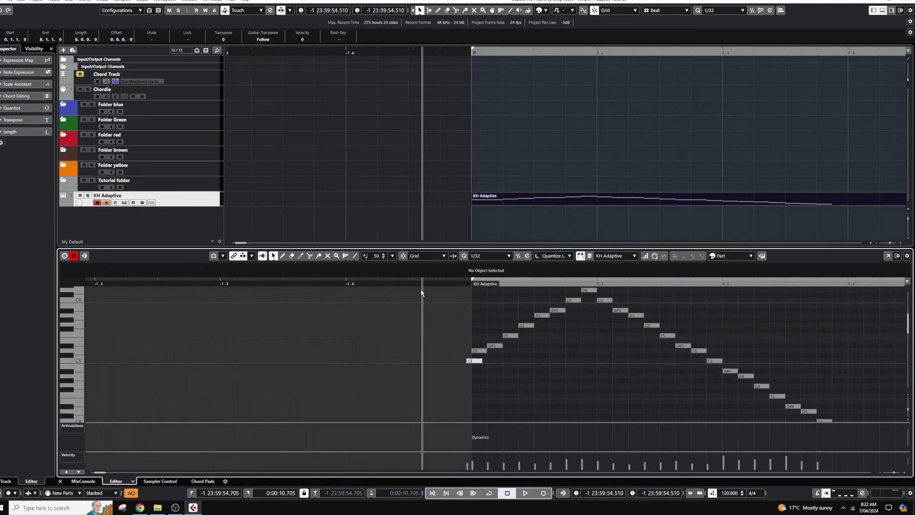
scroll(498, 302, "up", 2)
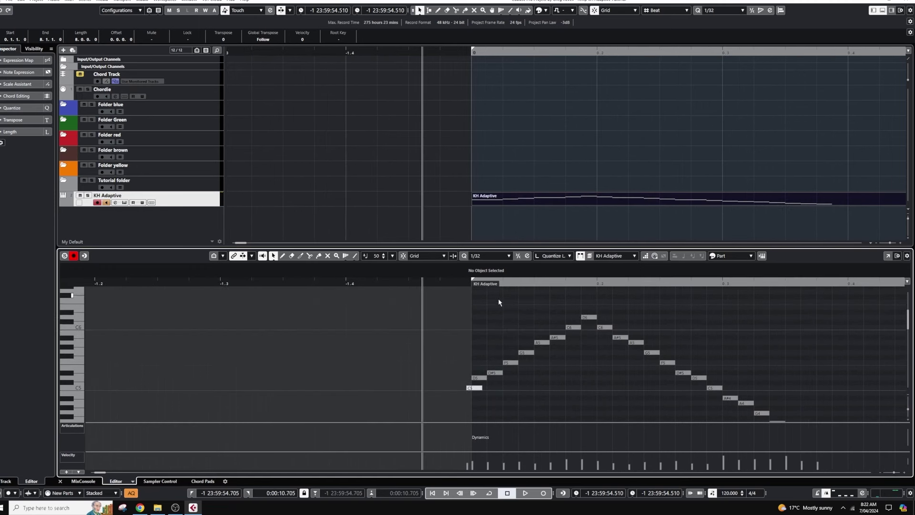
left_click_drag(468, 298, 782, 419)
left_click_drag(476, 373, 492, 372)
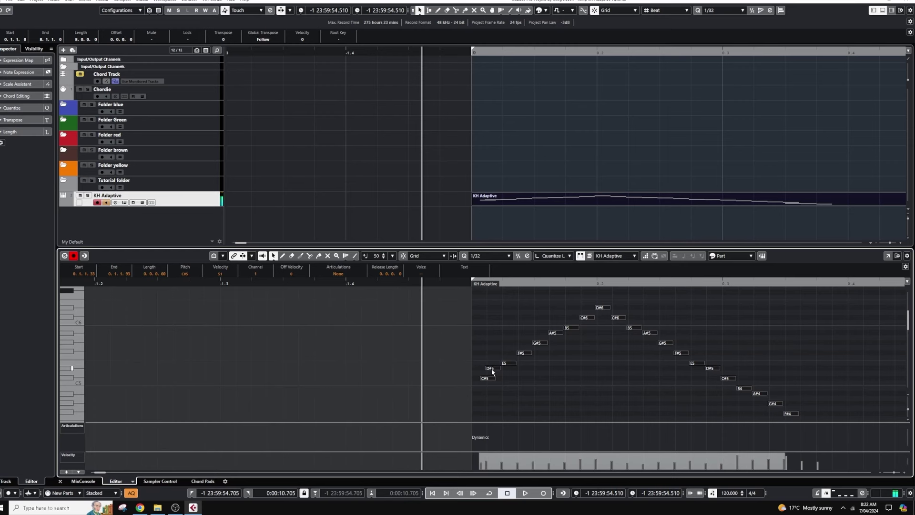
key("ctrl+z")
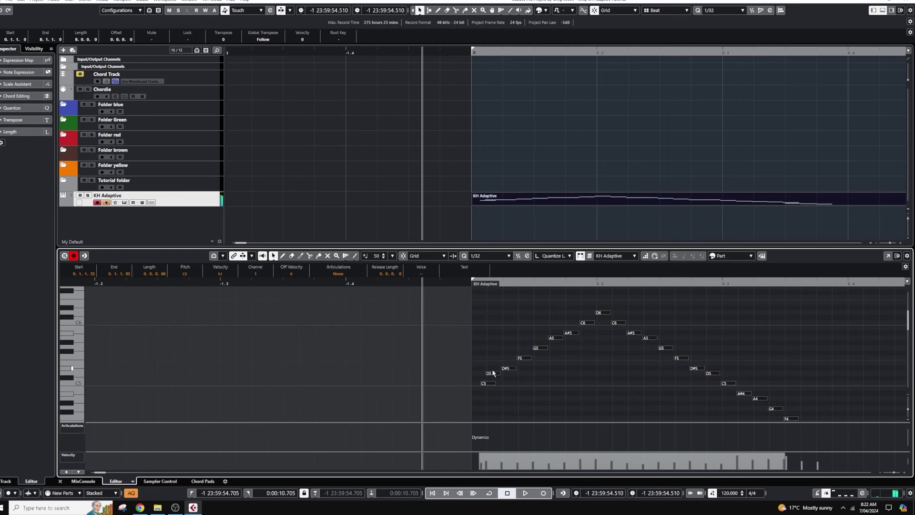
Step: Toggle snapping and move the run's first C5 so that it starts at 0.1.1.0
left_click(403, 256)
left_click(494, 383)
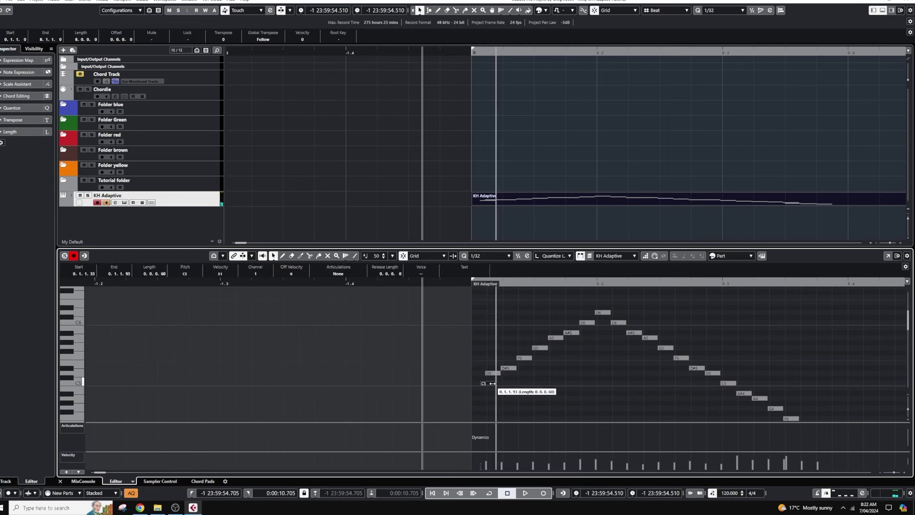
left_click_drag(492, 383, 484, 382)
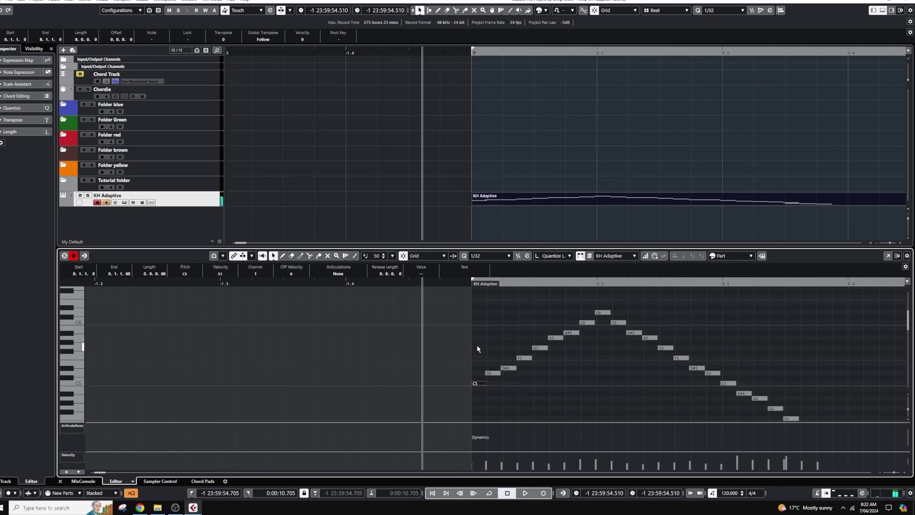
Step: Move the final D#4, D4 and C4 notes later so that they follow the F4, starting at 0.3.3.60
left_click_drag(465, 298, 827, 359)
left_click(830, 336)
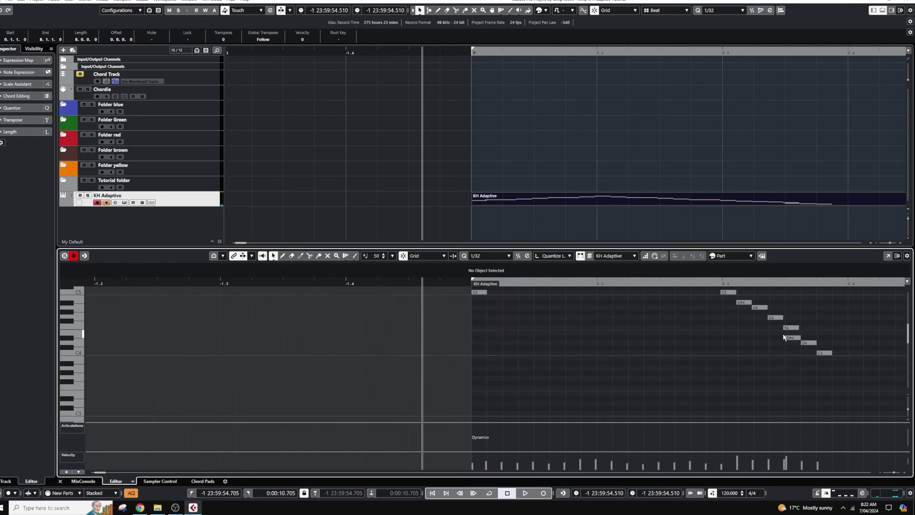
left_click_drag(783, 337, 816, 341)
scroll(761, 349, "up", 2)
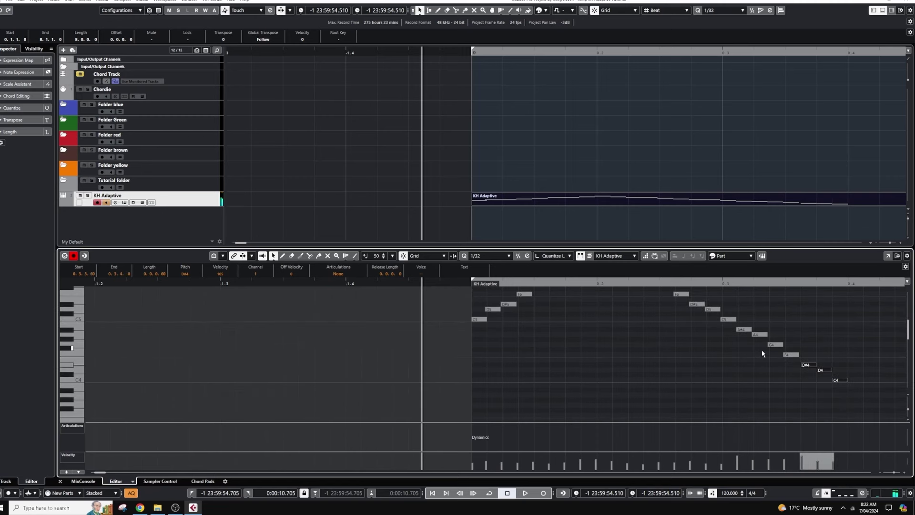
Step: Enlarge the Key Editor to show the whole 1/32 run, check its notes, and play it through once
scroll(747, 347, "up", 2)
left_click_drag(639, 247, 629, 189)
left_click_drag(453, 256, 841, 394)
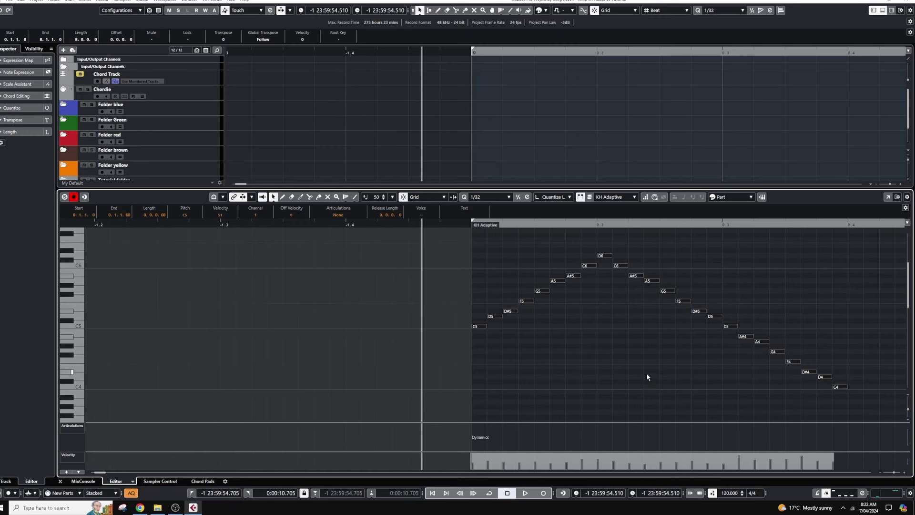
left_click(605, 366)
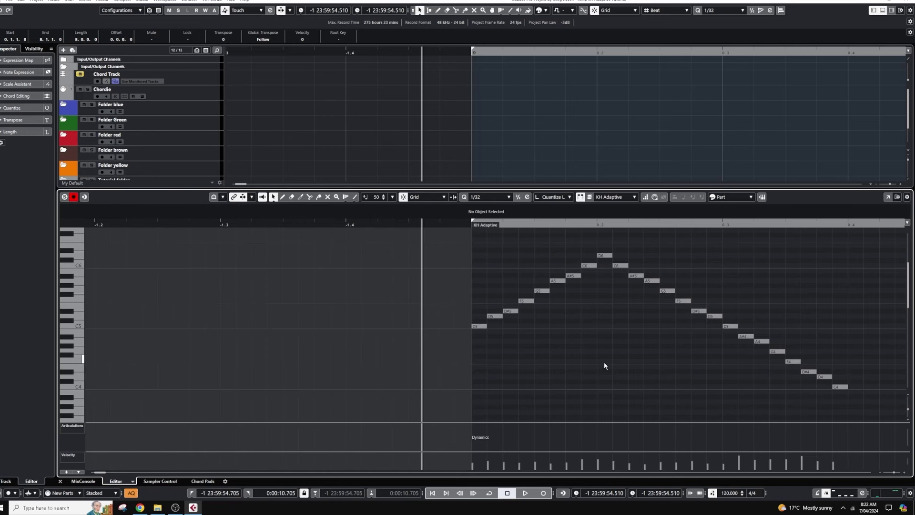
key("space")
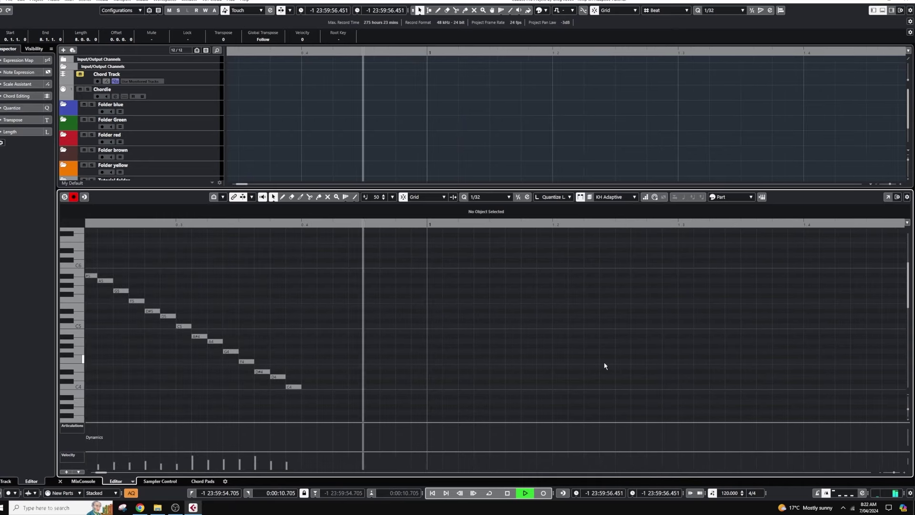
key("space")
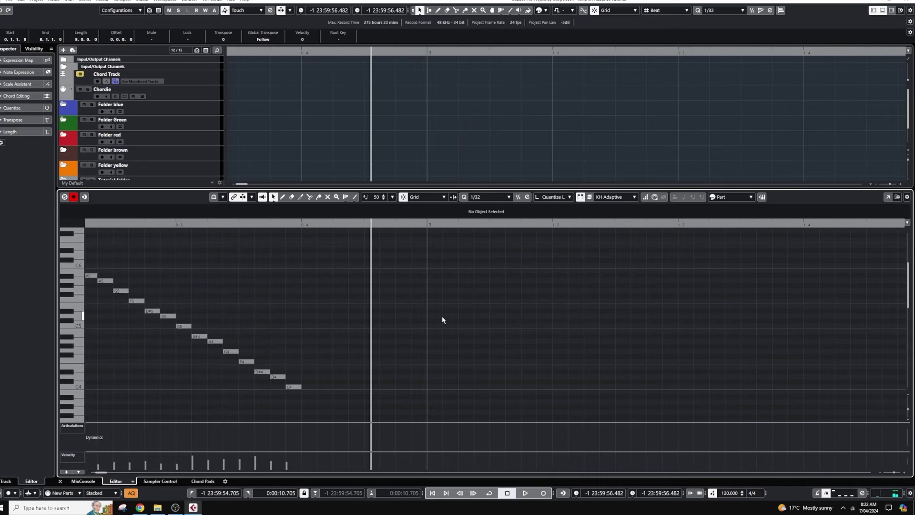
Step: Return the playhead to just before the start of the 1/32 run at bar 0
key("KP_Subtract")
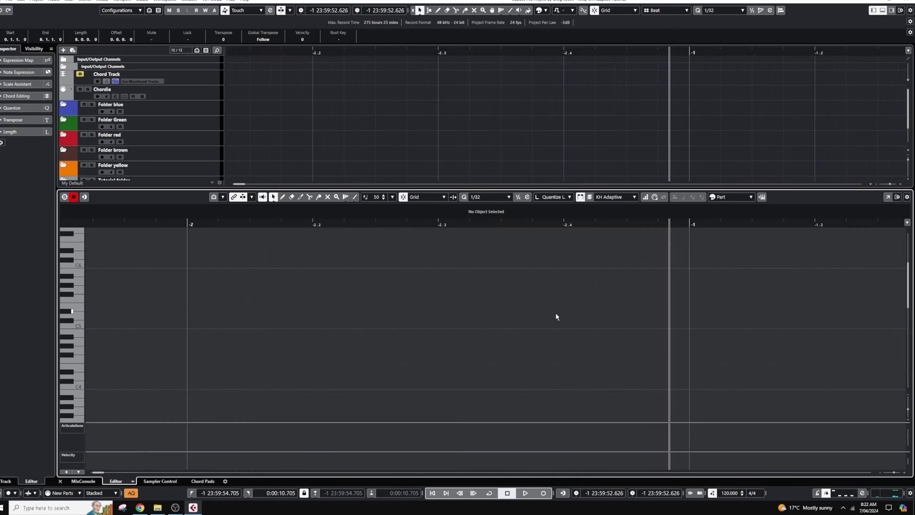
left_click_drag(589, 222, 581, 216)
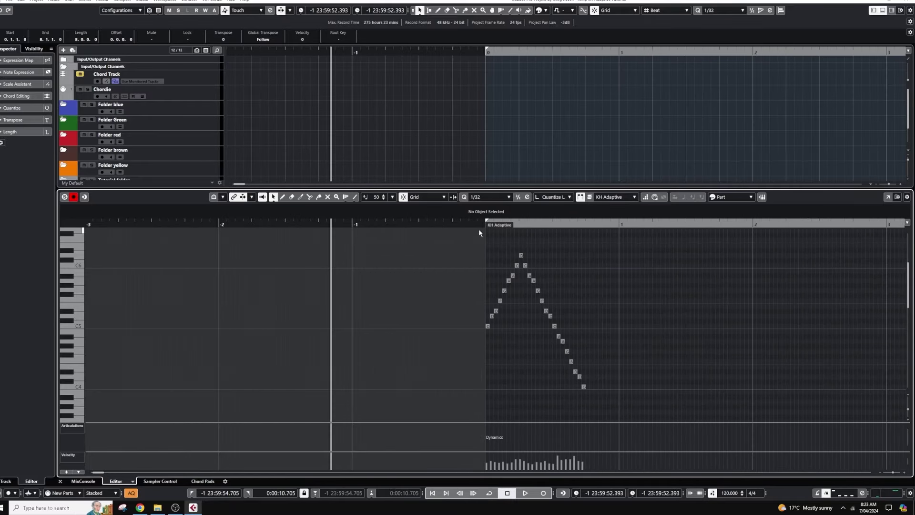
left_click(482, 224)
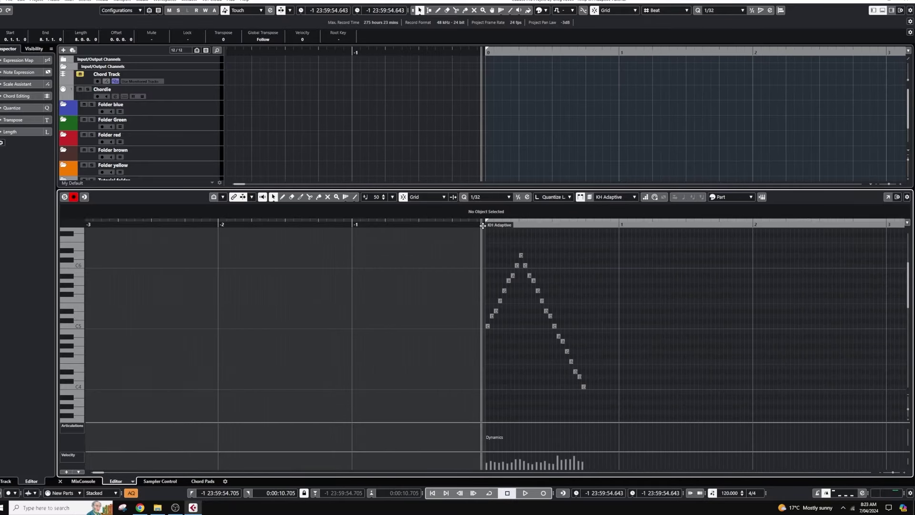
mouse_move(473, 224)
left_mouse_down()
mouse_move(533, 242)
mouse_move(460, 213)
left_mouse_up()
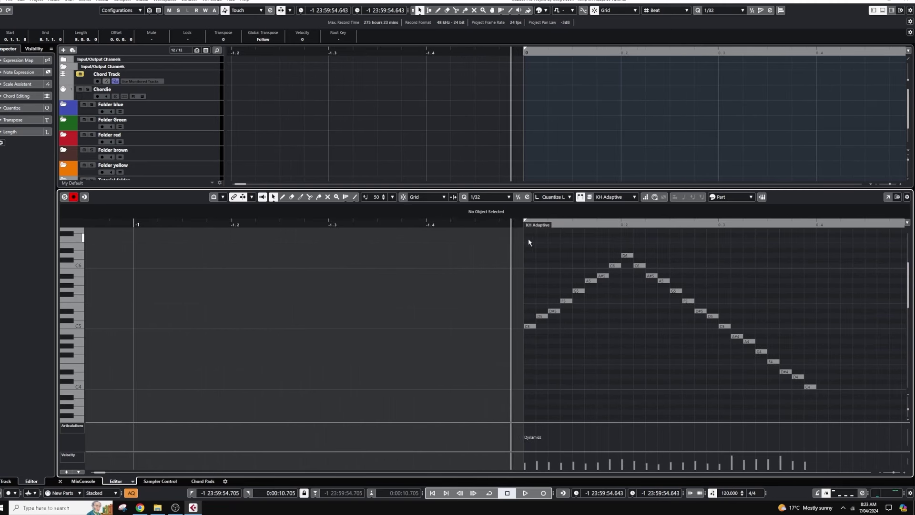
Step: Lengthen every note of the 1/32 run except the final C4 to 0.0.0.74 so they overlap, and play the run
left_click_drag(524, 239, 796, 395)
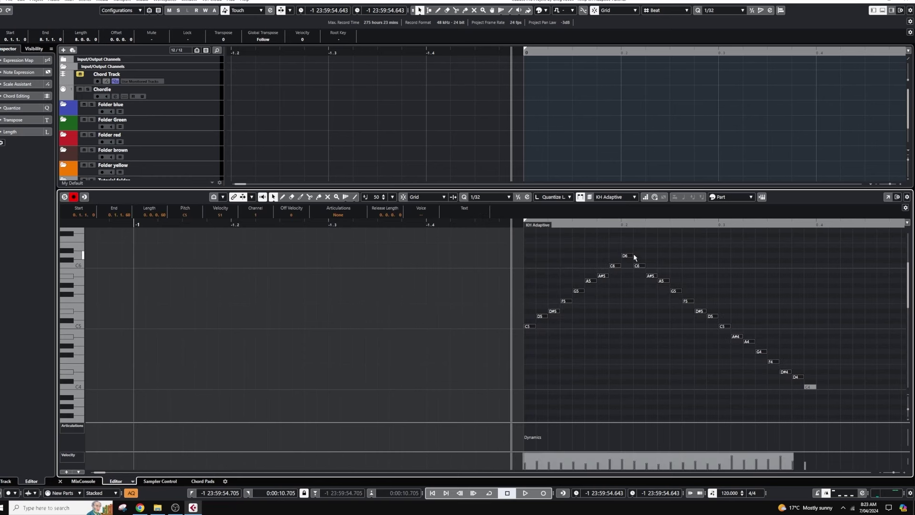
left_click_drag(634, 256, 636, 256)
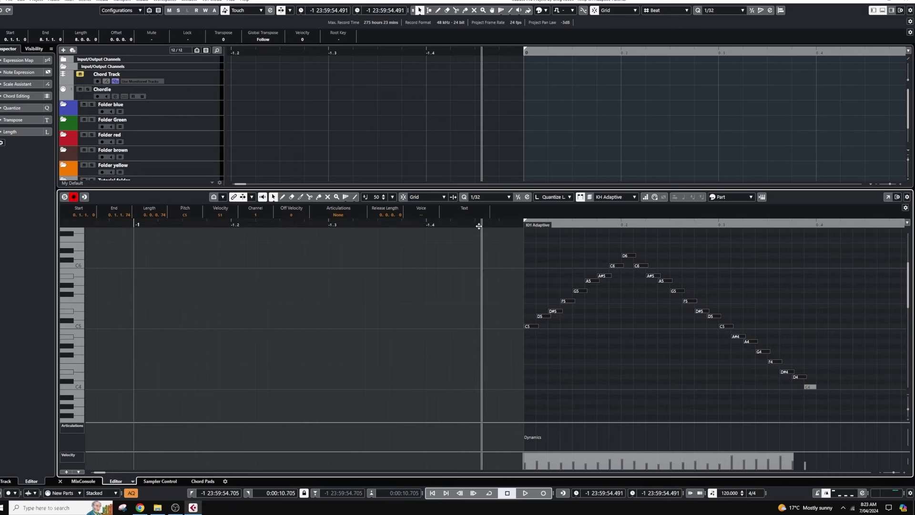
key("space")
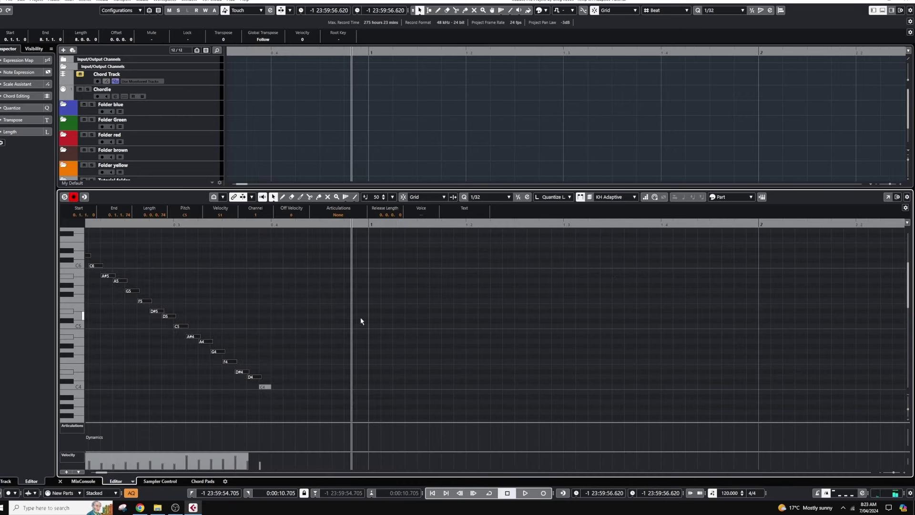
Step: Delete the run's descending notes from A#4 down to C4 and play the shortened run from before its start
left_click(183, 336)
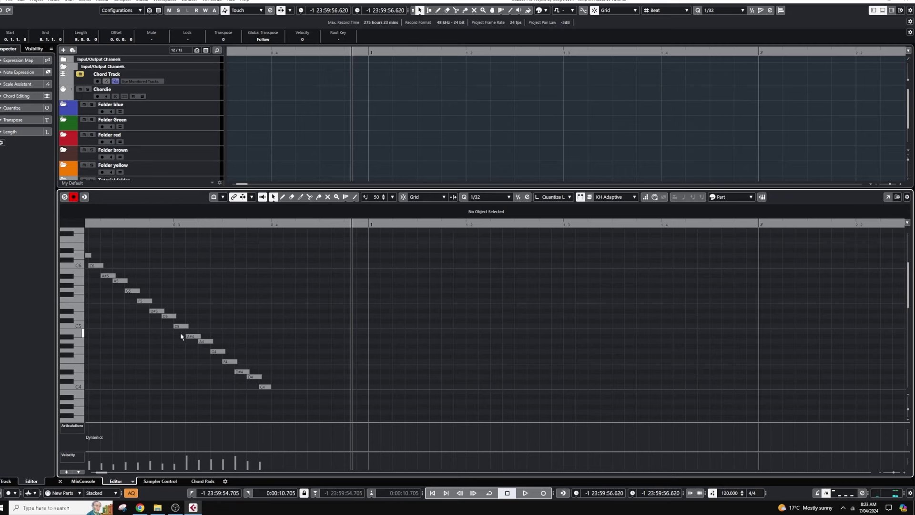
left_click_drag(181, 333, 278, 404)
left_click(279, 404)
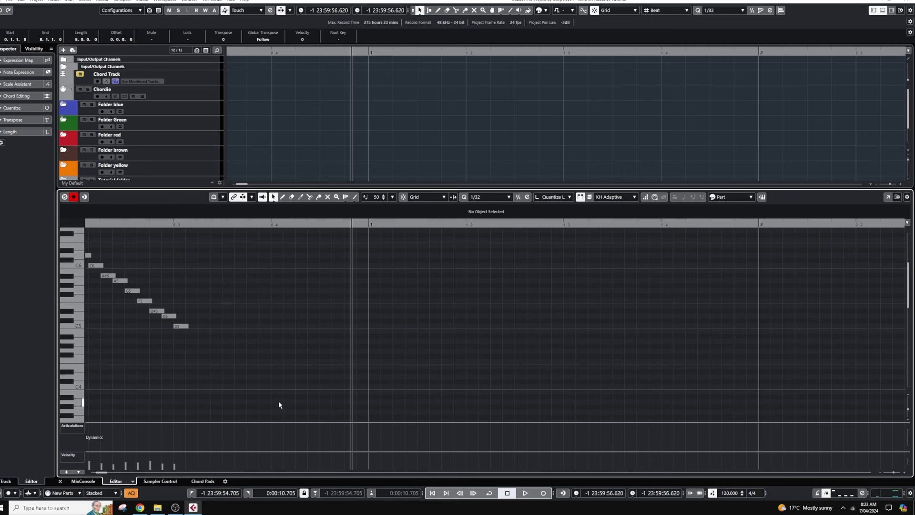
key("KP_Subtract")
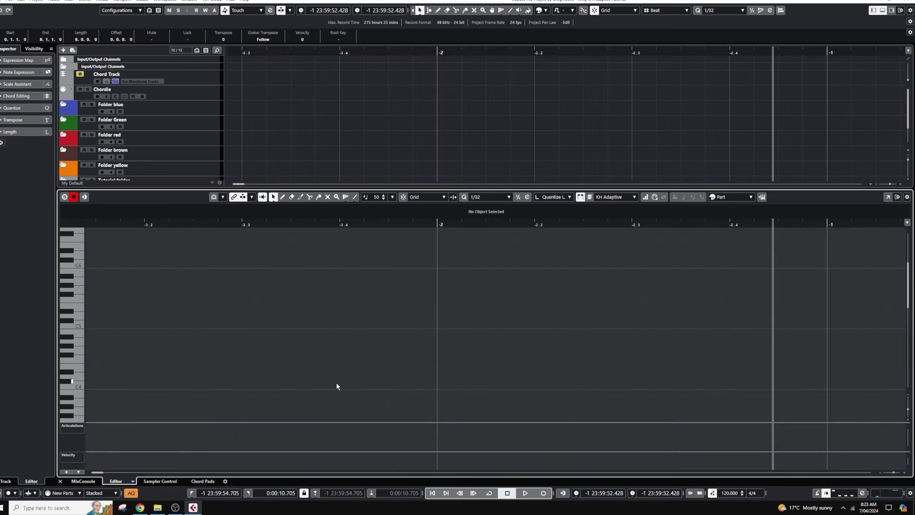
key("space")
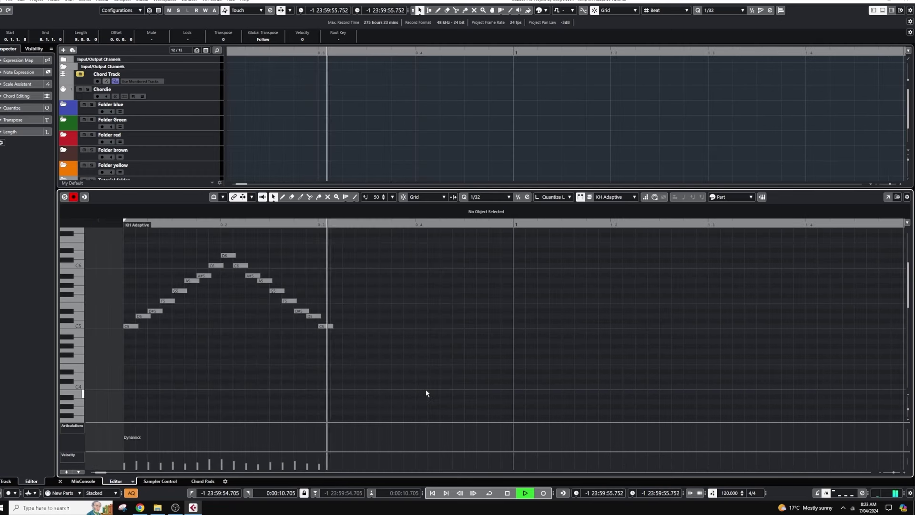
key("space")
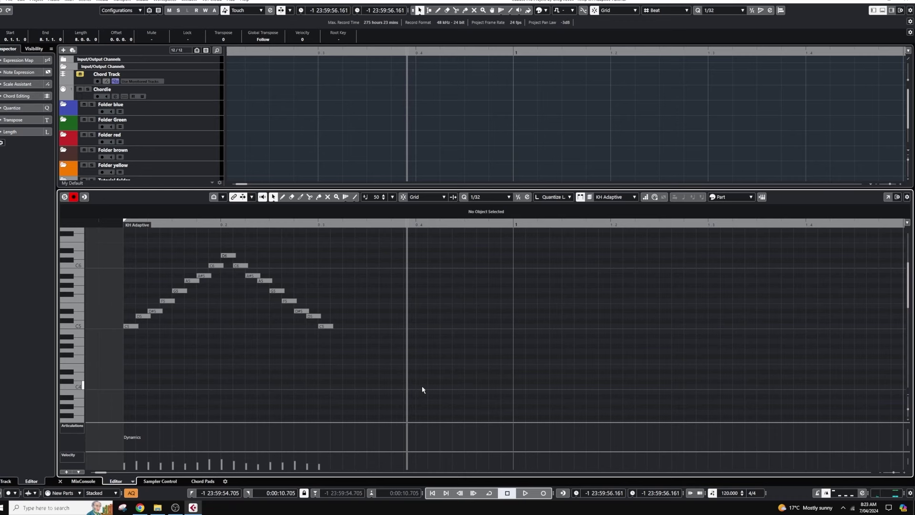
Step: Open the KH Adaptive track's instrument, review the ensemble's articulation and legato settings, and close it
scroll(179, 92, "down", 3)
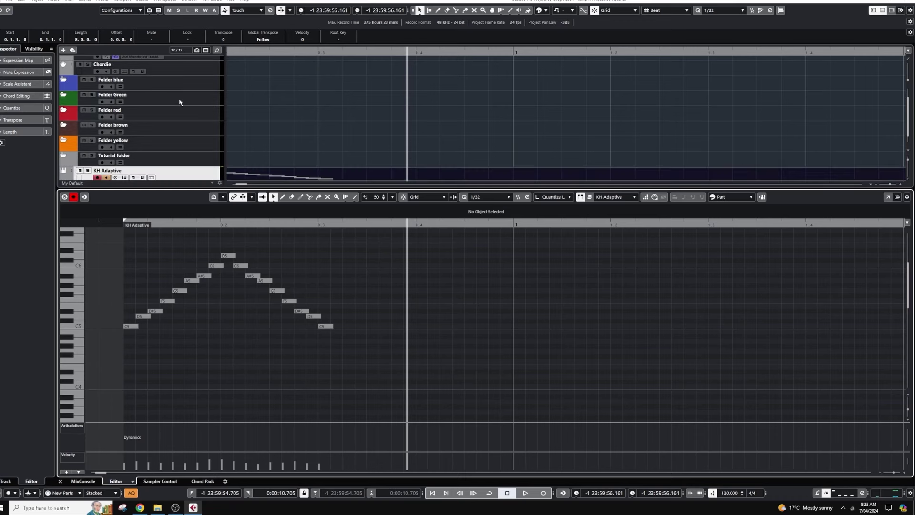
left_click(124, 162)
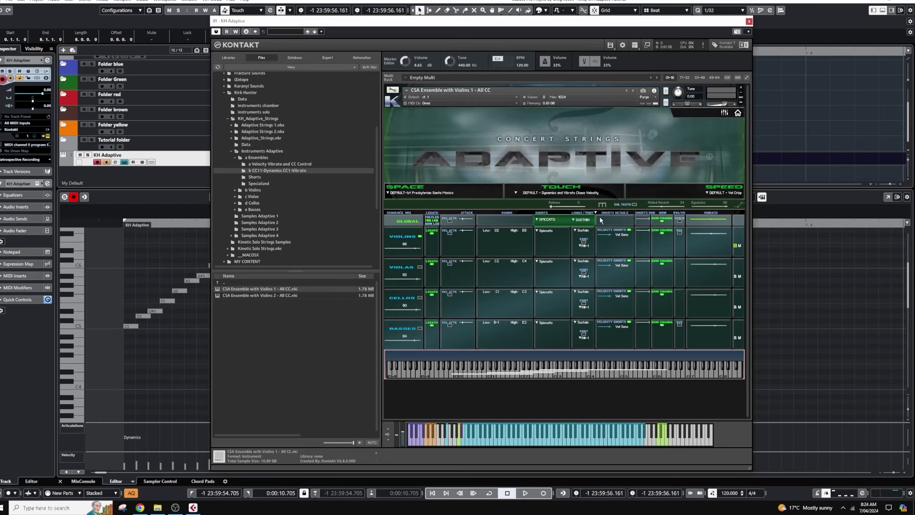
left_click(748, 21)
Step: Play the shortened 1/32 run twice from just before bar 0
left_click(100, 223)
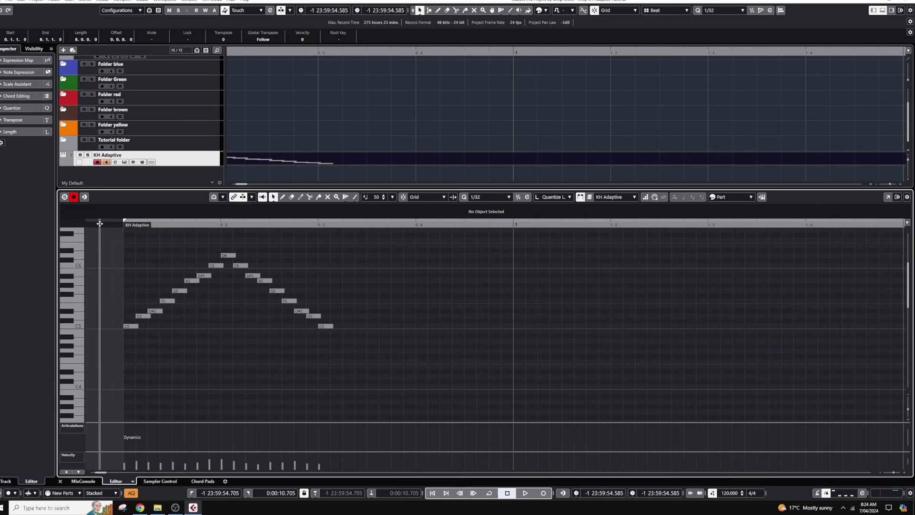
key("space")
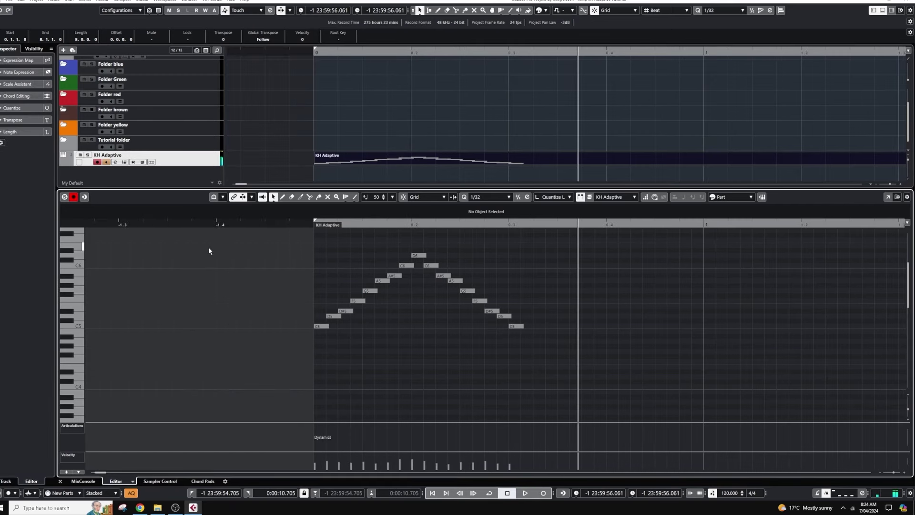
left_click(235, 224)
key("space")
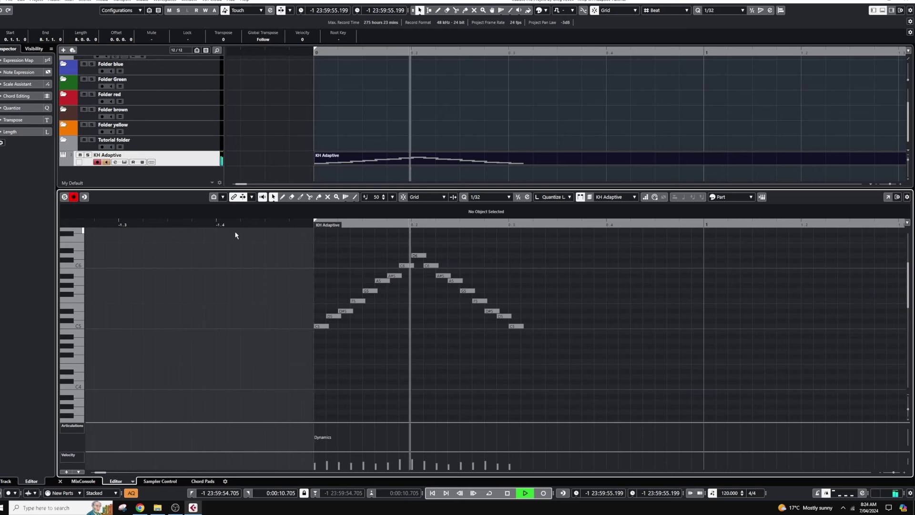
key("space")
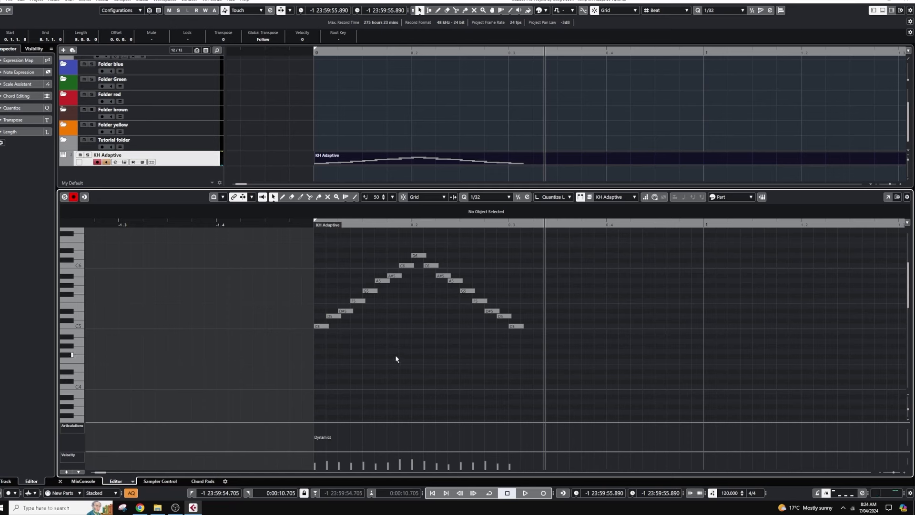
Step: Open the KH Adaptive track's instrument for editing
left_click(126, 164)
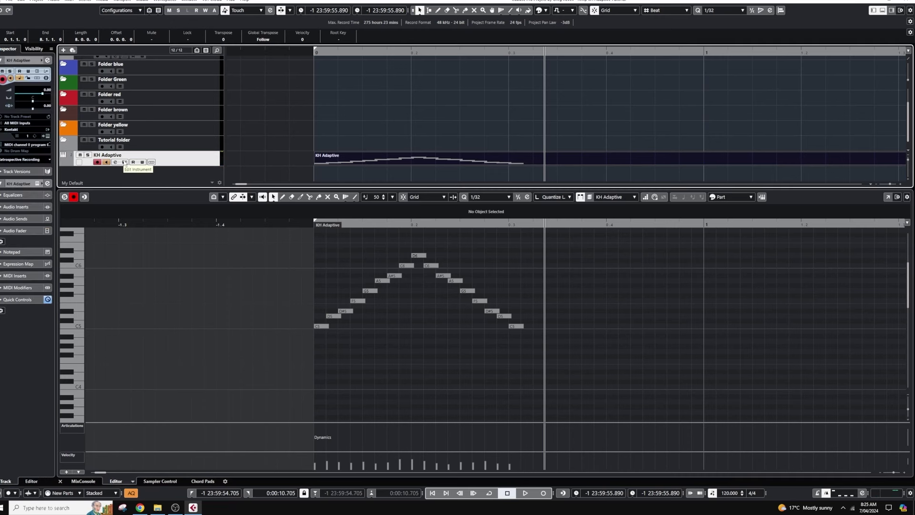
left_click(126, 162)
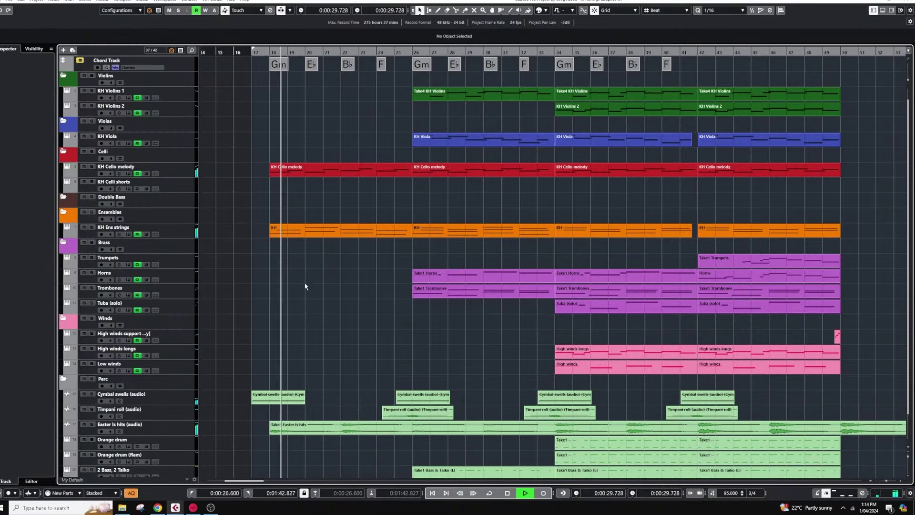
Step: Select the first KH Ens strings part during playback, view the track's Adaptive instrument, and close it
left_click(274, 235)
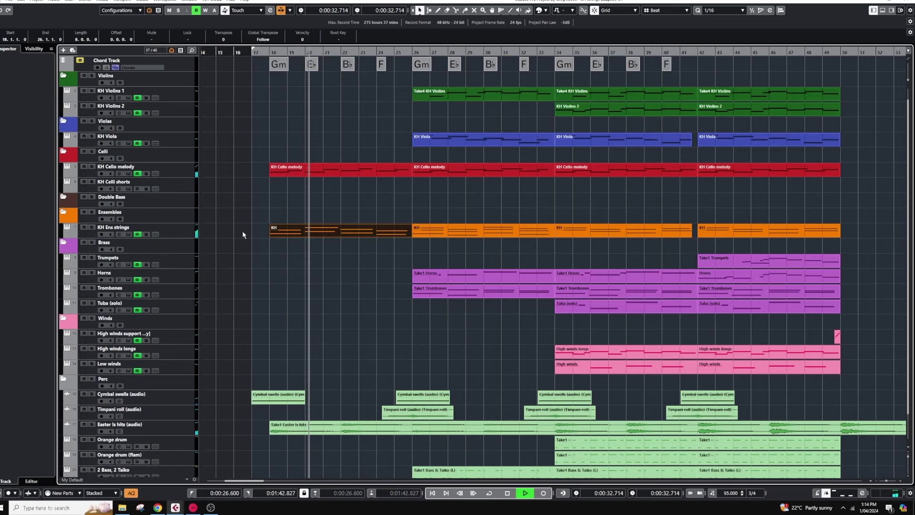
left_click(128, 234)
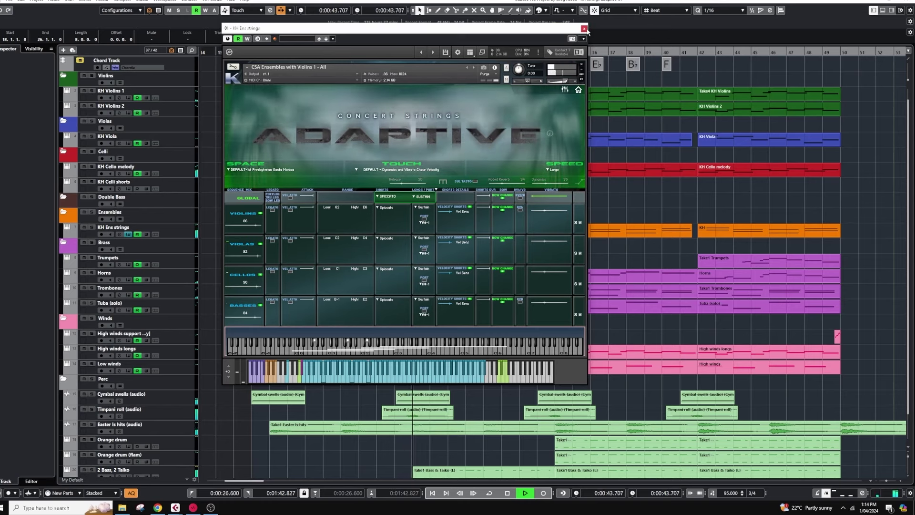
left_click(586, 29)
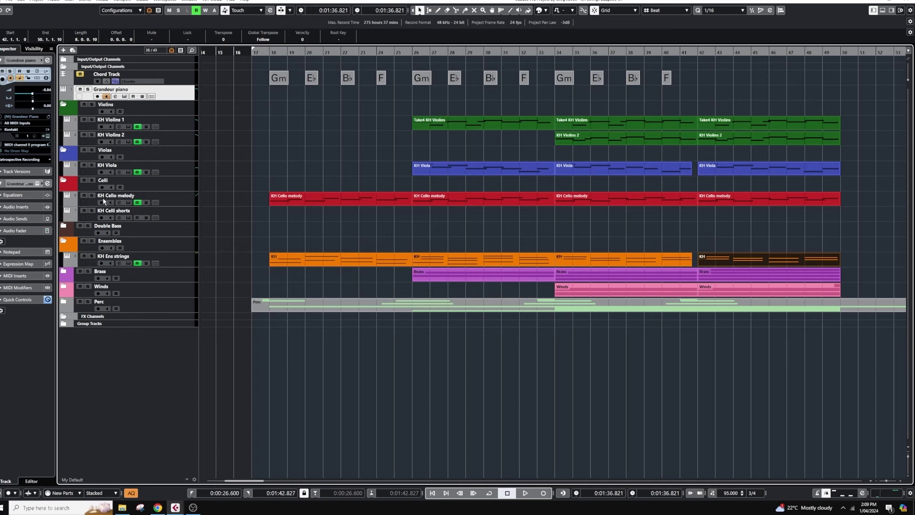
Step: Open the KH Ens strings instrument, move its window clear of the track list, and set its Speed preset to Presto
left_click(128, 263)
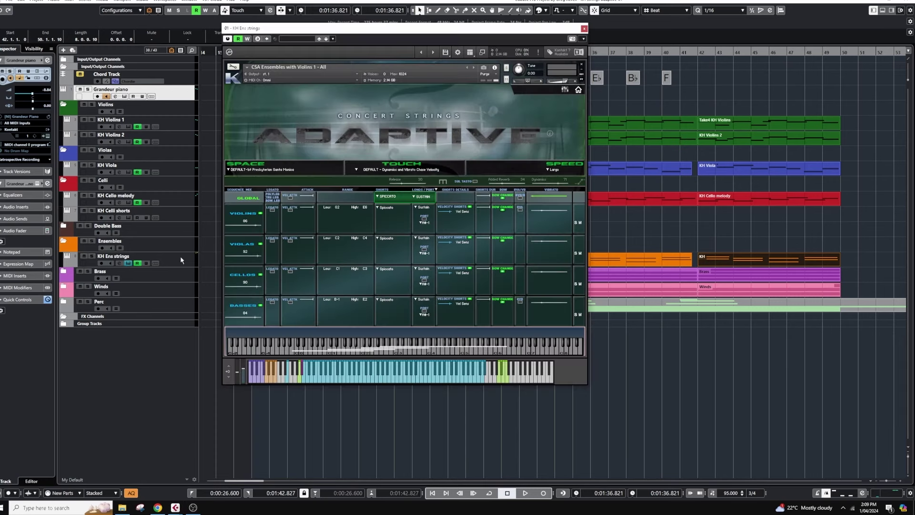
left_click_drag(453, 29, 526, 37)
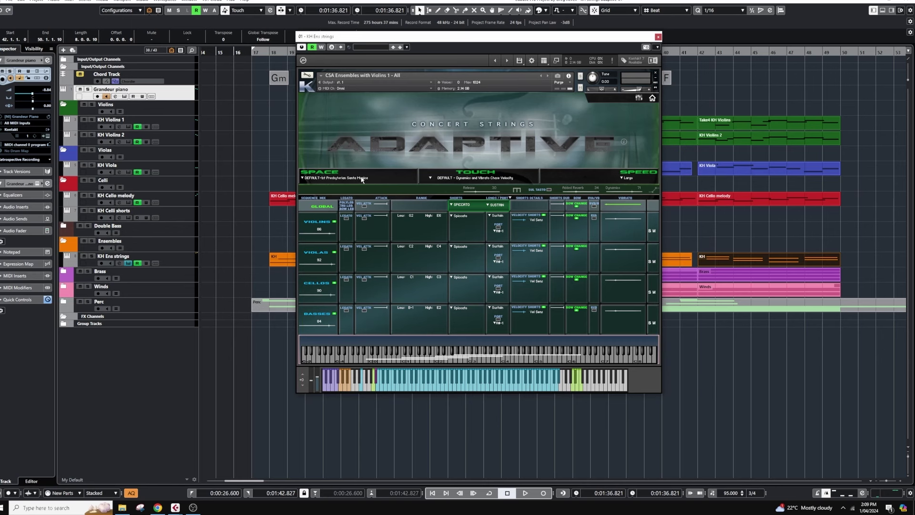
left_click(628, 179)
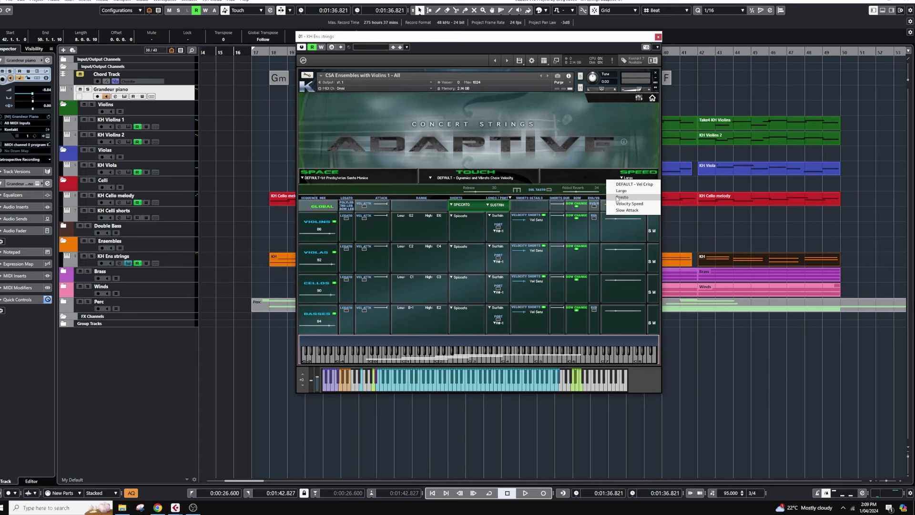
left_click(618, 197)
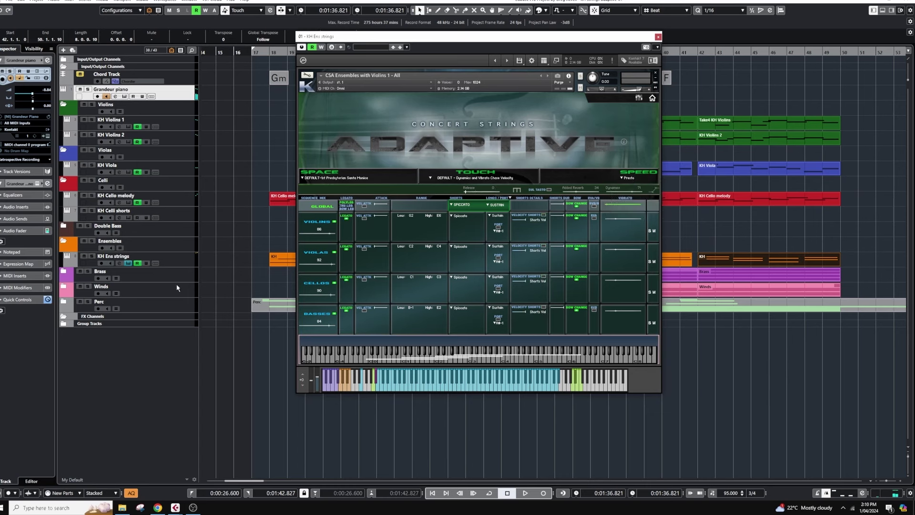
Step: Switch input monitoring from Grandeur piano to KH Ens strings, set the ensemble's Speed preset to Largo, and close the instrument
left_click(110, 263)
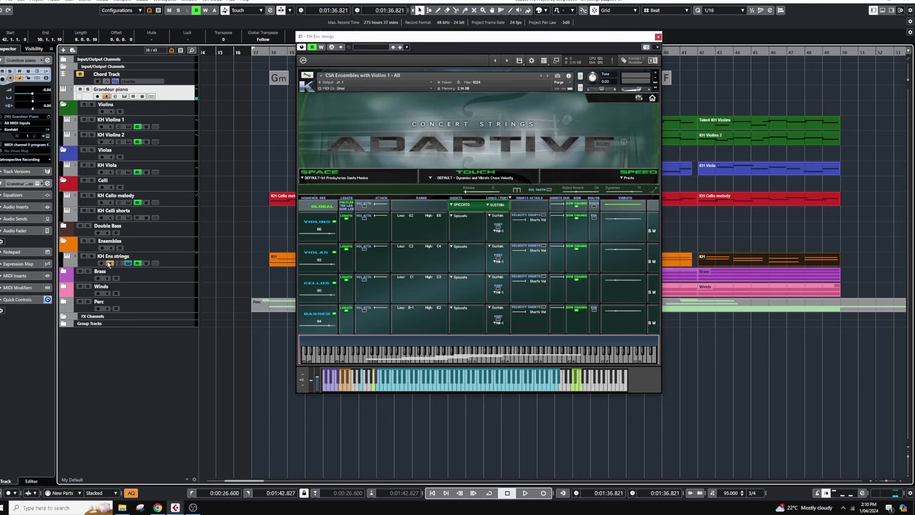
left_click(107, 97)
left_click(627, 177)
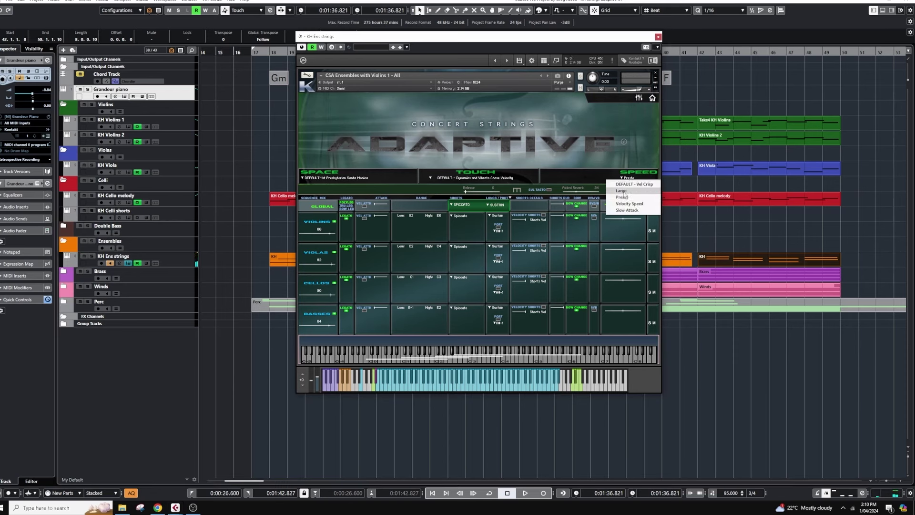
left_click(623, 190)
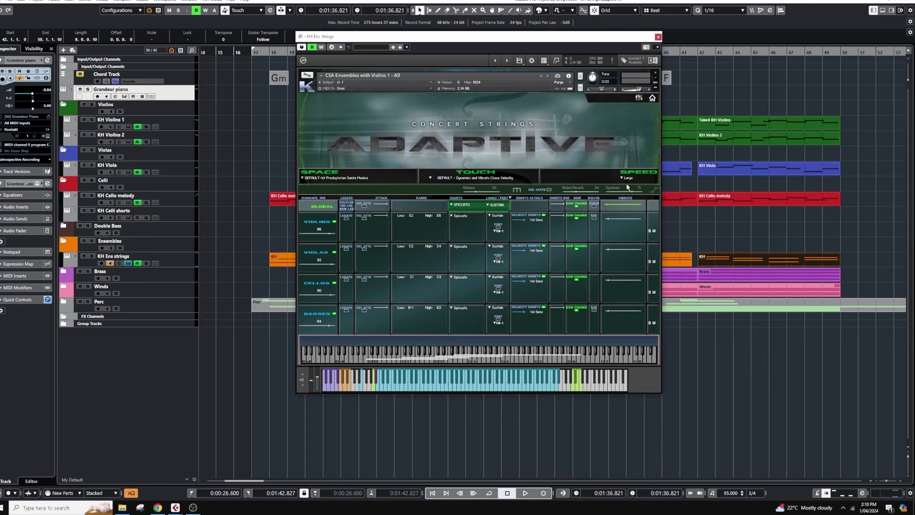
left_click(658, 37)
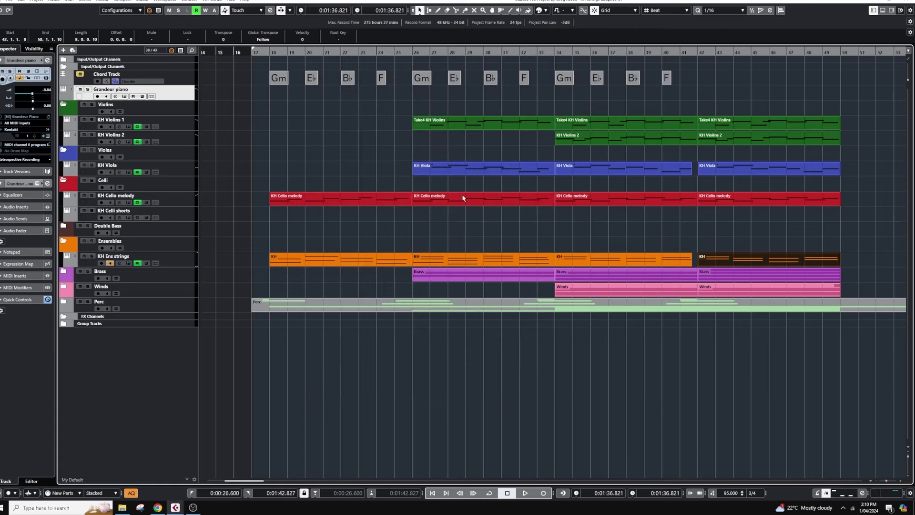
Step: Open the first KH Ens strings part in the Key Editor and place the playhead at bar 18
left_click(172, 264)
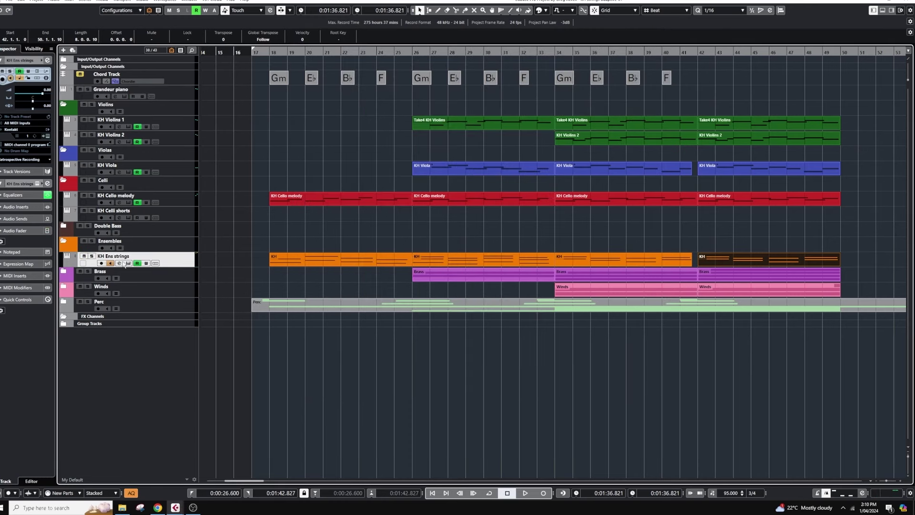
double_click(309, 261)
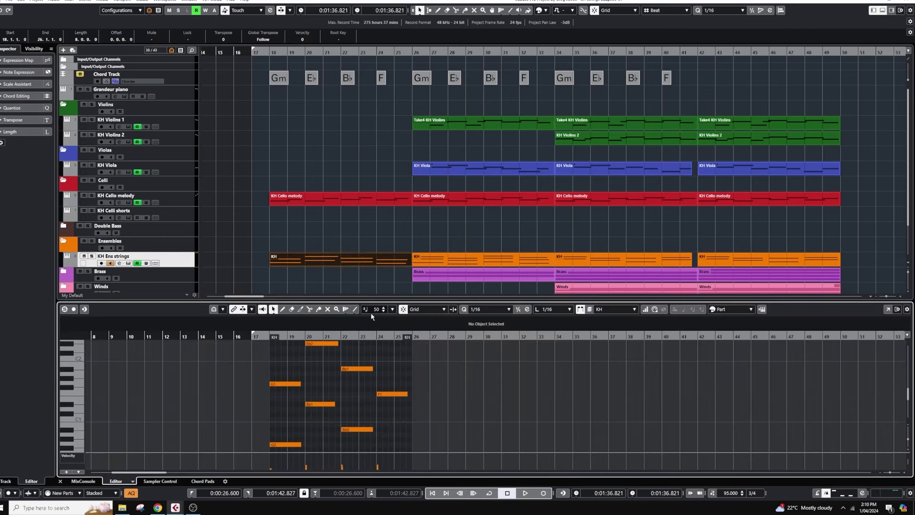
left_click(271, 54)
left_click(332, 262)
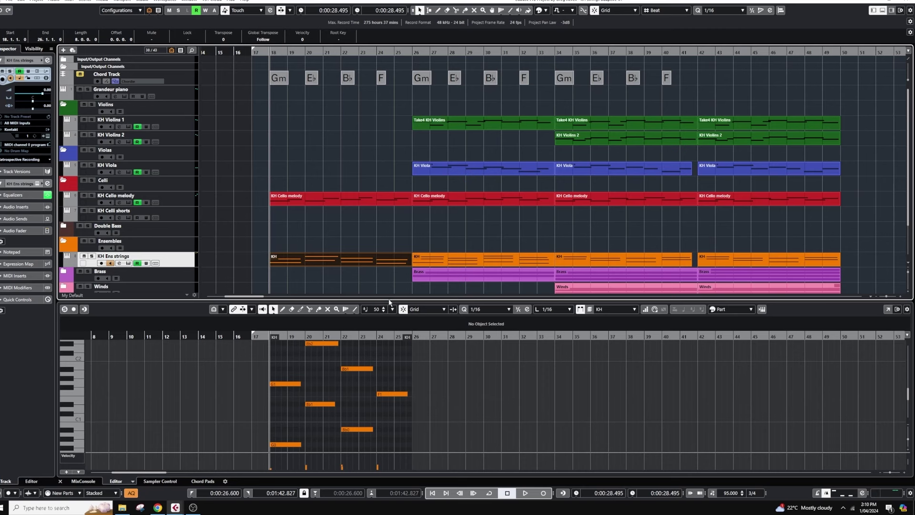
Step: Play the arrangement from bar 18 with KH Ens strings soloed, and show its second part alongside the first in the Key Editor
scroll(386, 264, "down", 3)
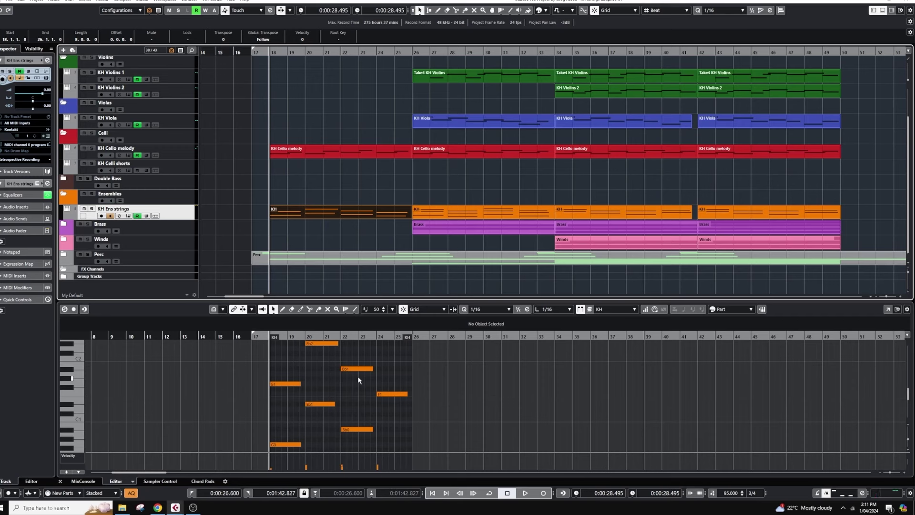
key("space")
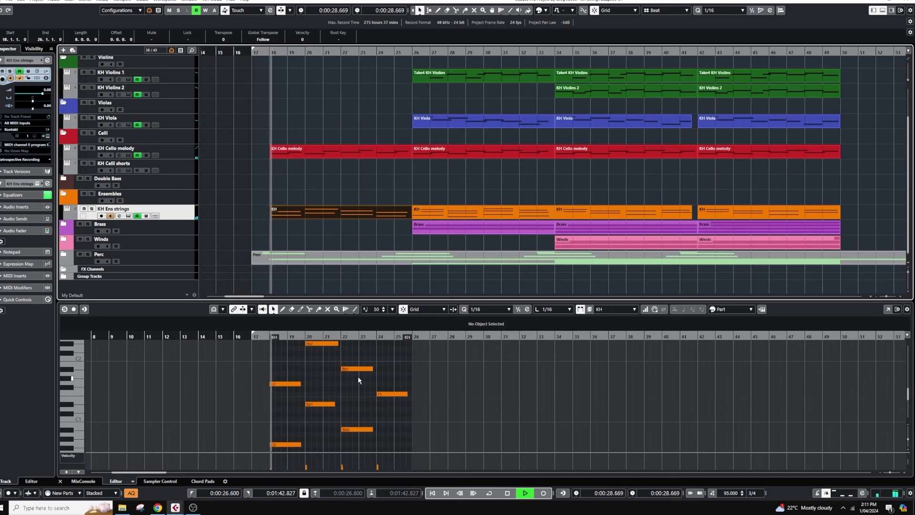
left_click(92, 209)
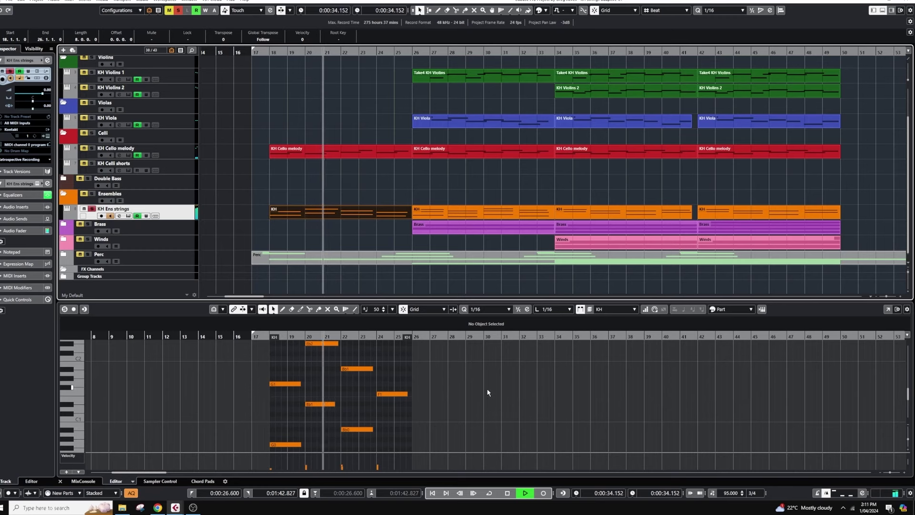
left_click(445, 216, "shift")
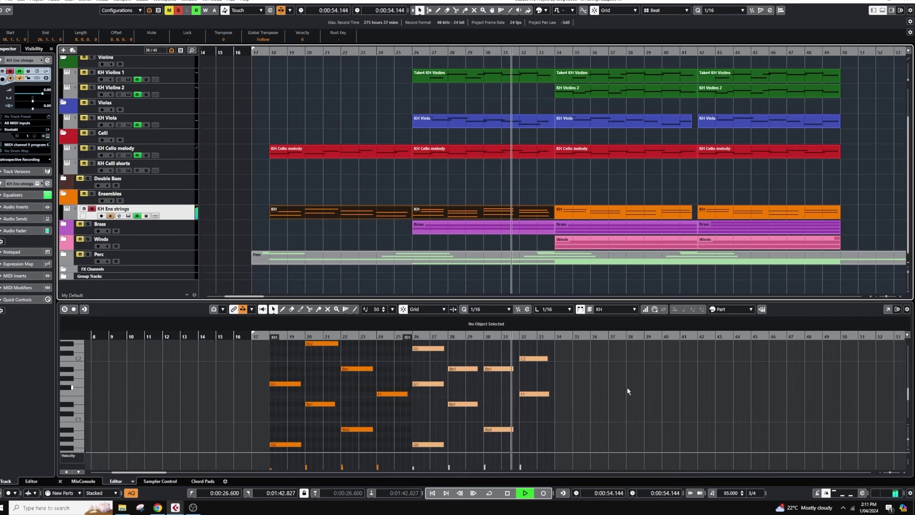
scroll(627, 386, "up", 2)
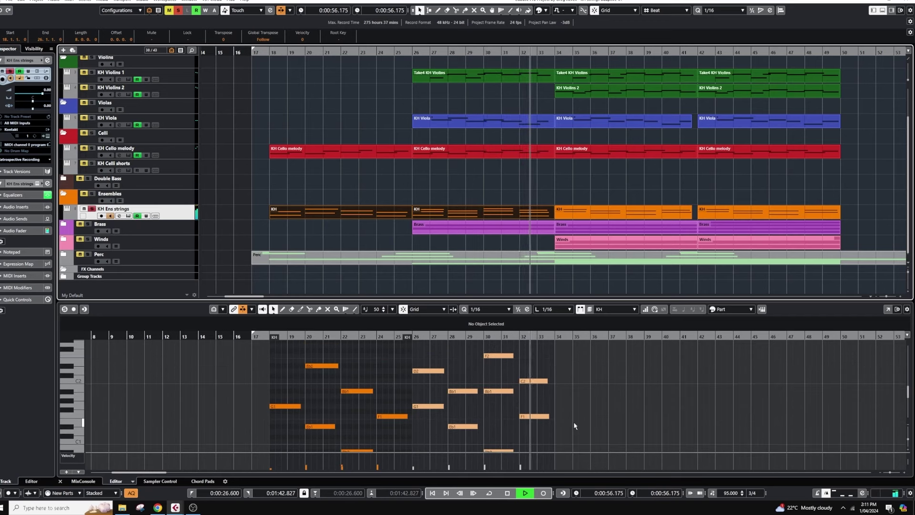
Step: Stop playback, return the playhead to just before bar 18, and add the first two KH Cello melody parts to the Key Editor
key("space")
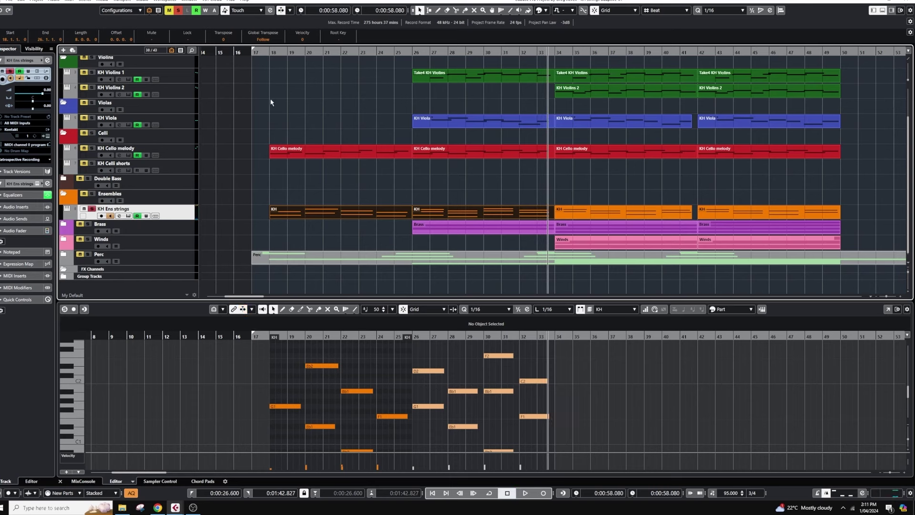
left_click(263, 55)
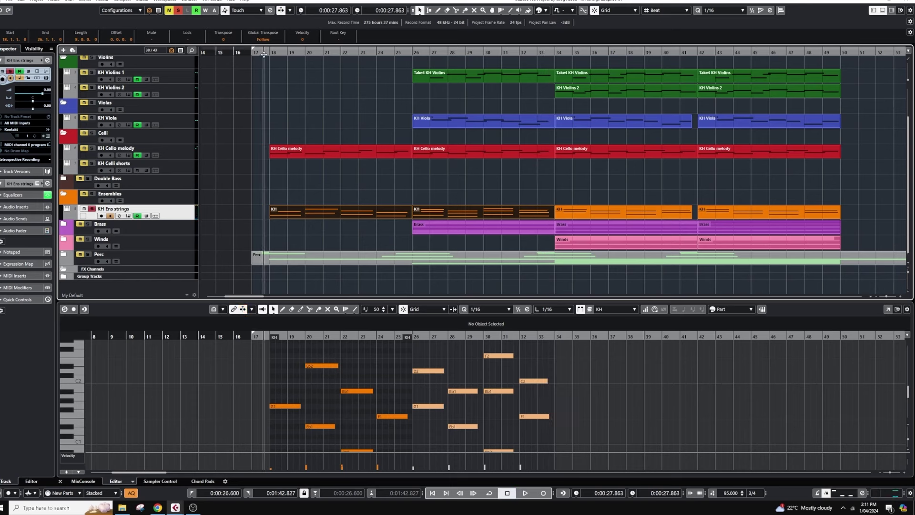
left_click(288, 158, "shift")
left_click_drag(511, 305, 509, 251)
left_click(438, 146, "shift")
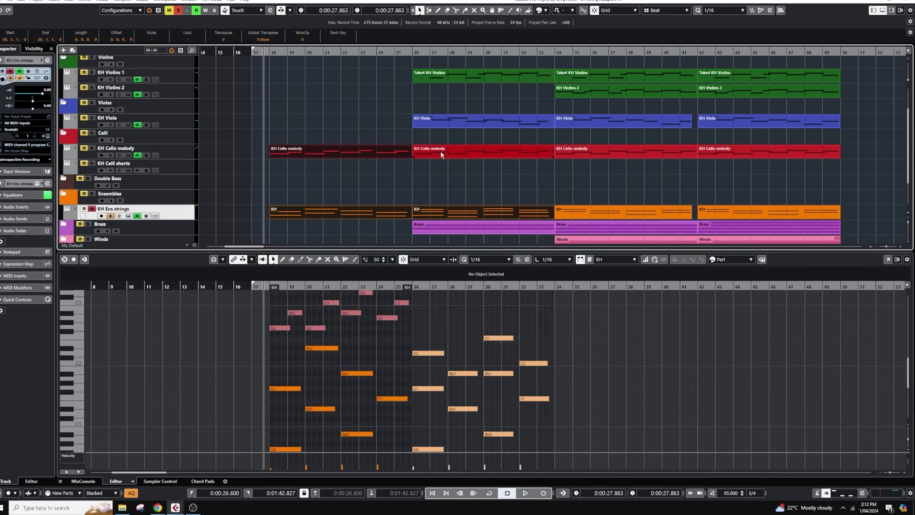
scroll(599, 338, "up", 2)
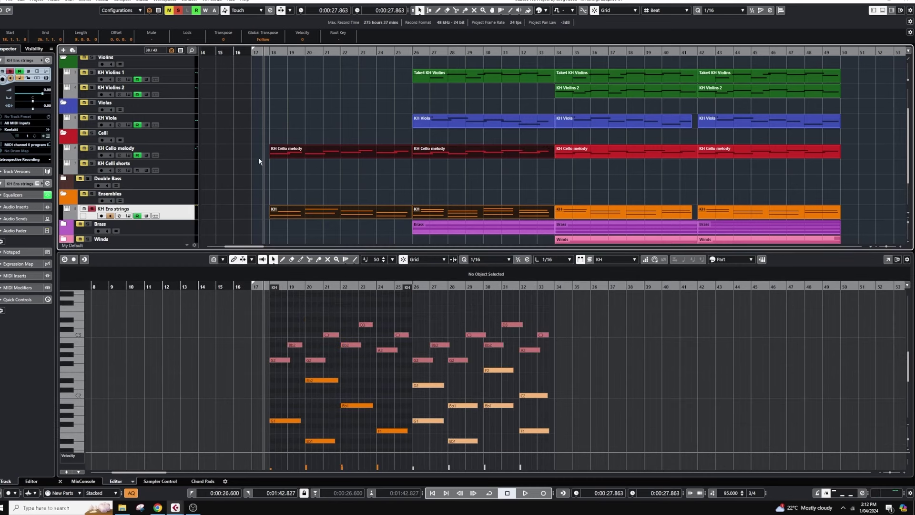
Step: Solo KH Cello melody along with the ensemble strings and enlarge the Key Editor area during playback
left_click(92, 149)
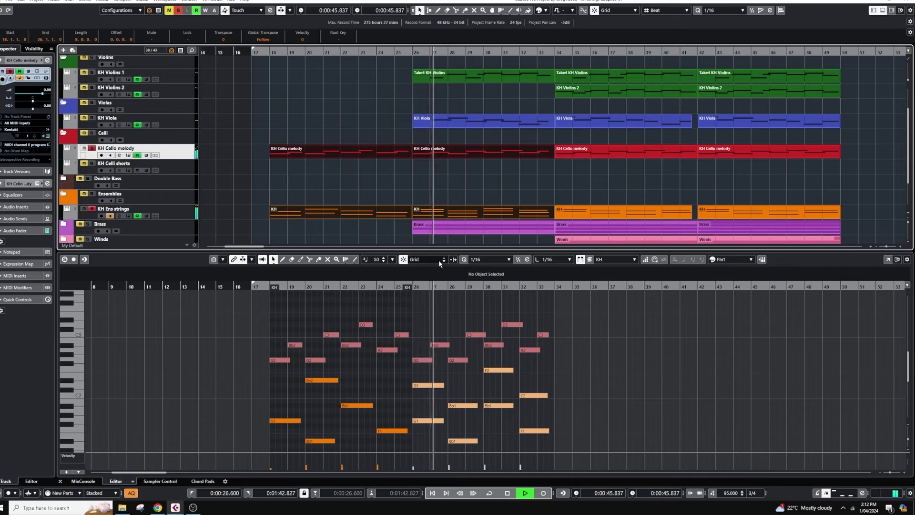
left_click_drag(484, 249, 484, 191)
scroll(564, 268, "up", 4)
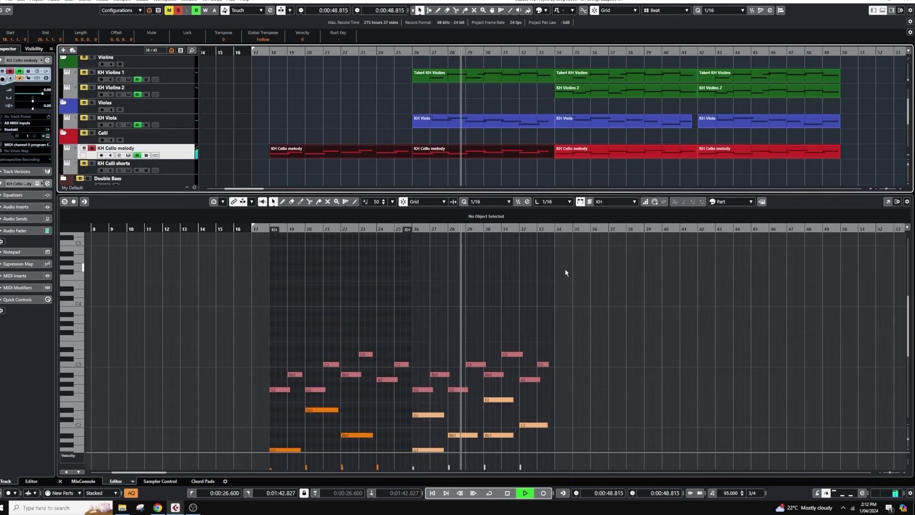
Step: Replay from about bar 23 with KH Viola soloed, adding its first part to the Key Editor
left_click(361, 52)
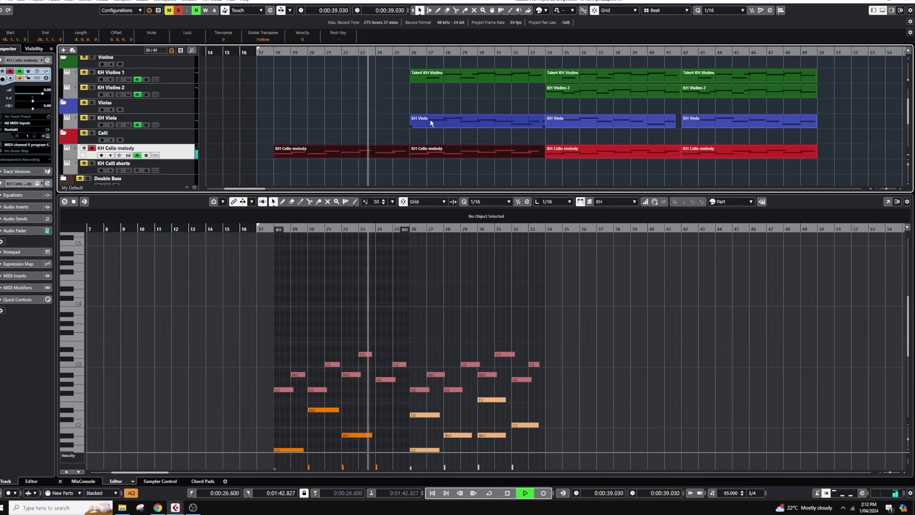
left_click(430, 120, "shift")
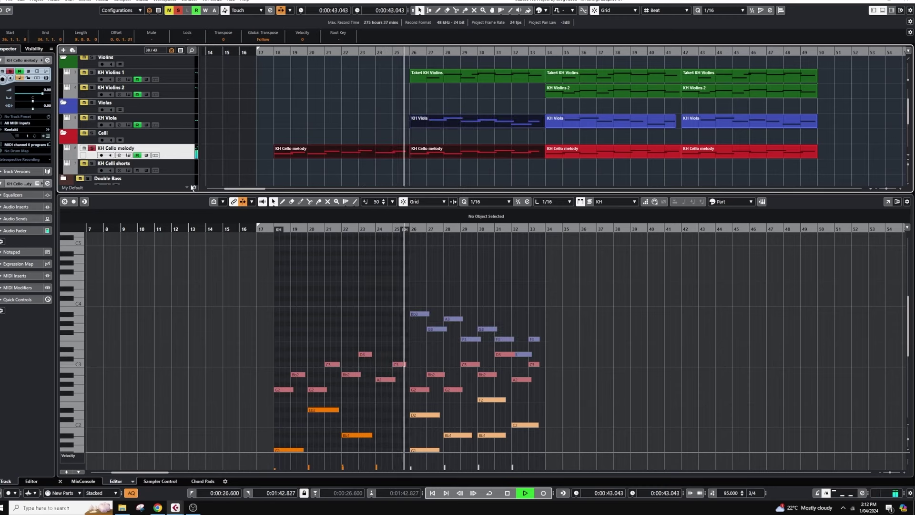
left_click(126, 120)
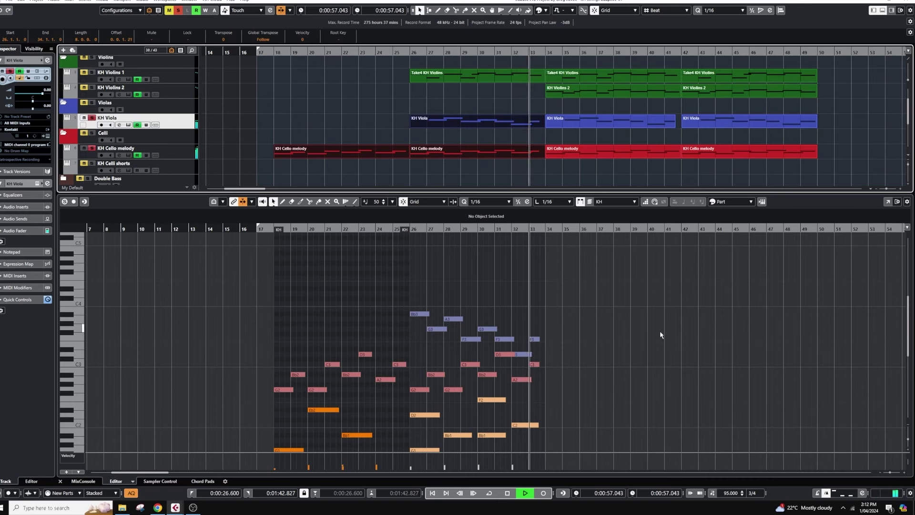
key("space")
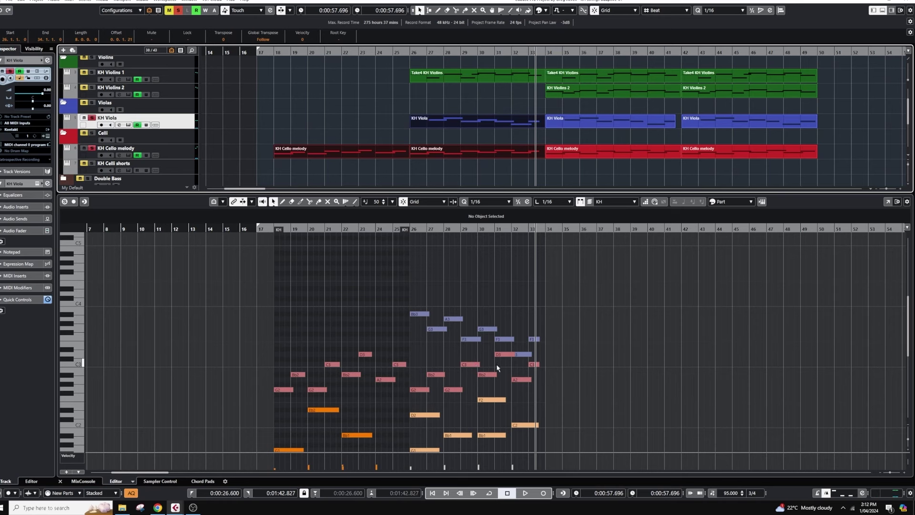
Step: Enlarge the Key Editor further and examine how the ensemble, cello and viola notes are layered between bars 18 and 33
scroll(505, 370, "down", 3)
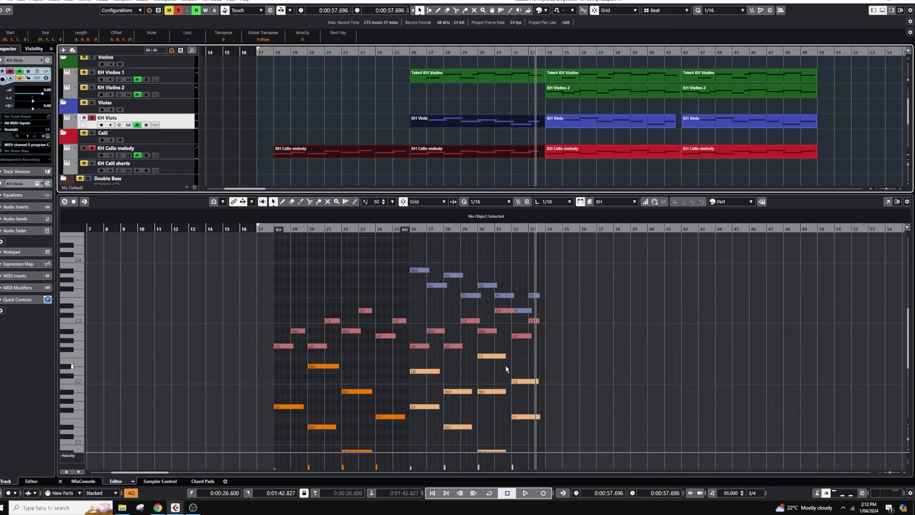
scroll(505, 367, "down", 3)
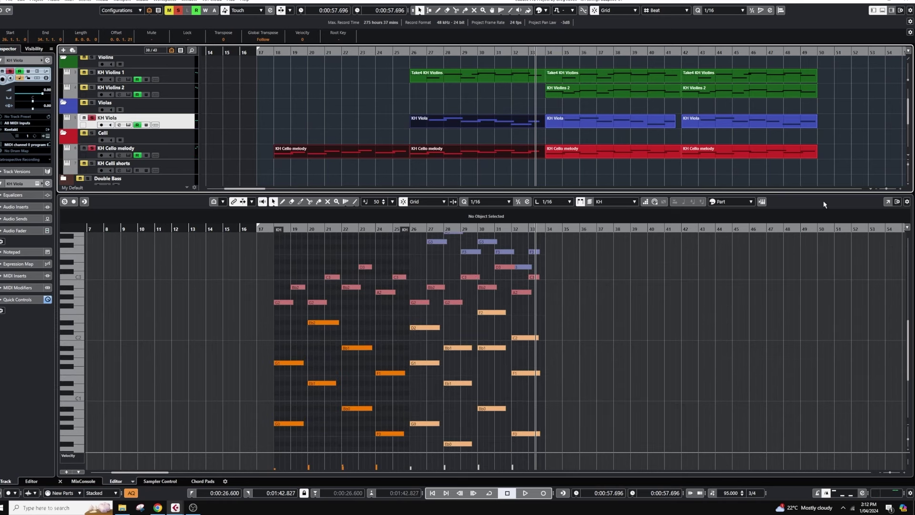
left_click_drag(828, 193, 827, 155)
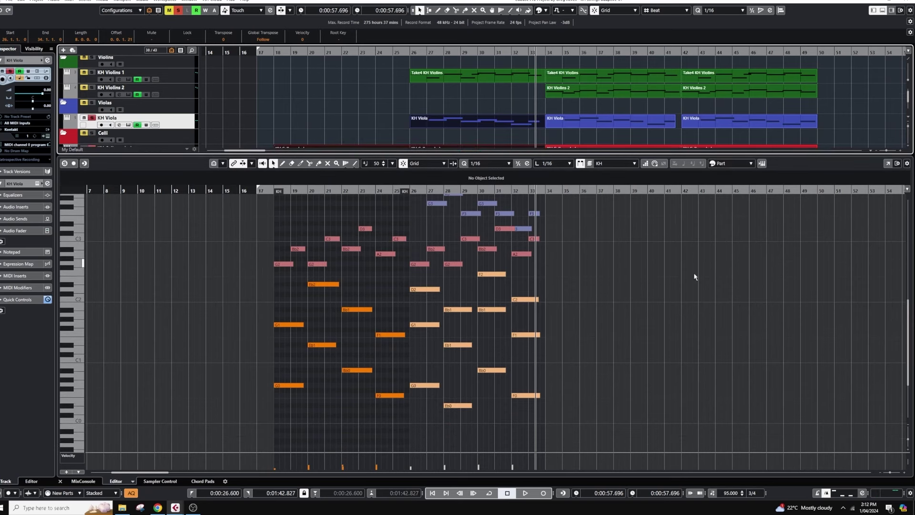
scroll(671, 288, "up", 3)
scroll(671, 288, "down", 3)
scroll(455, 277, "up", 3)
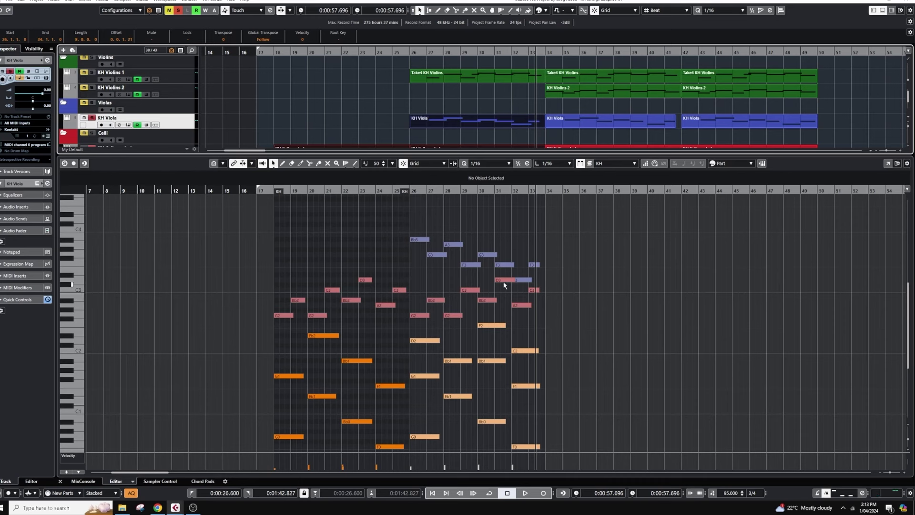
scroll(550, 339, "up", 3)
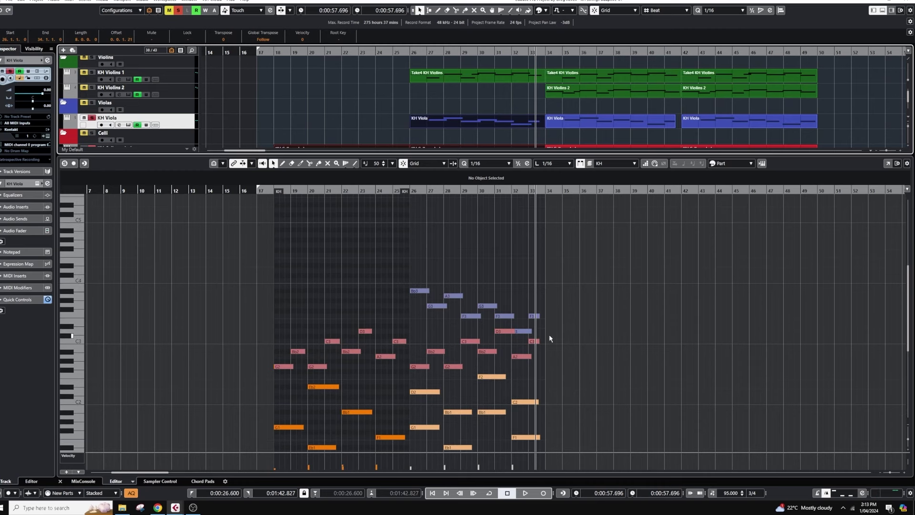
Step: Add the first KH Violins 1 part to the Key Editor and play from about bar 24 with the Violins folder soloed
left_click(411, 53)
left_click(429, 74, "shift")
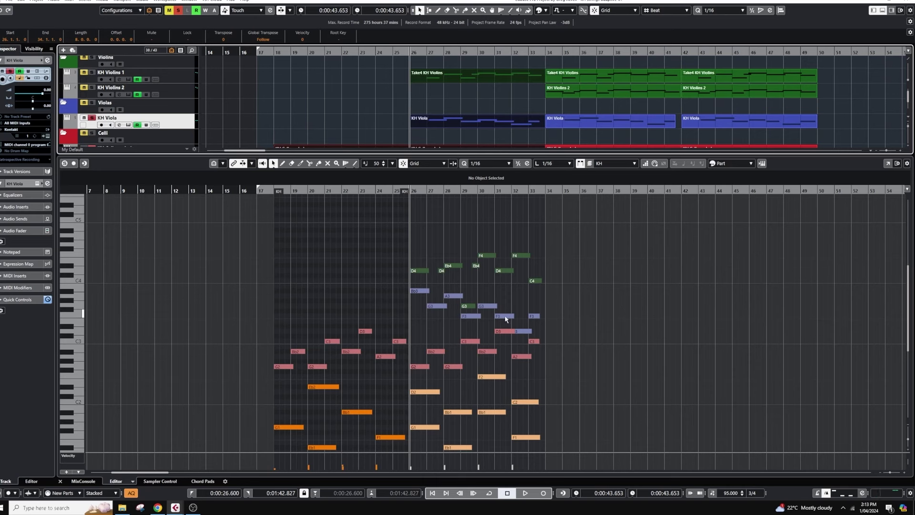
left_click(380, 191)
key("space")
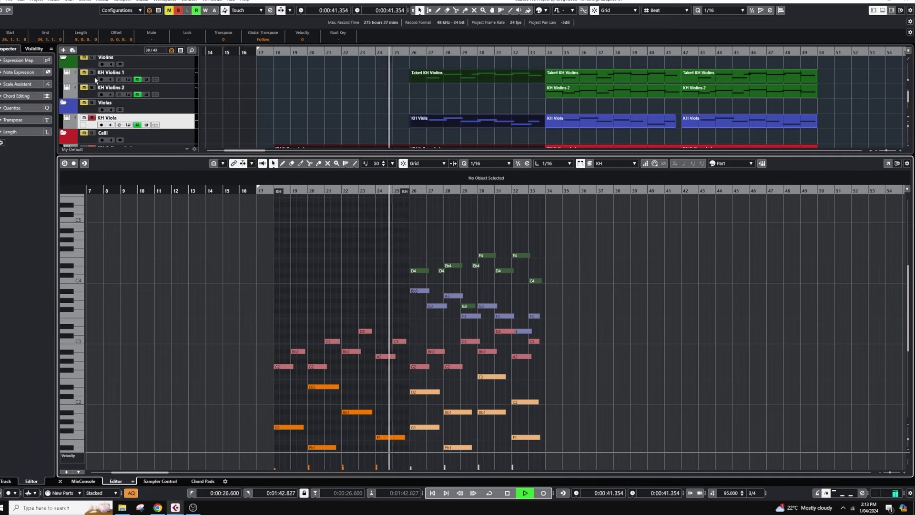
left_click(91, 58)
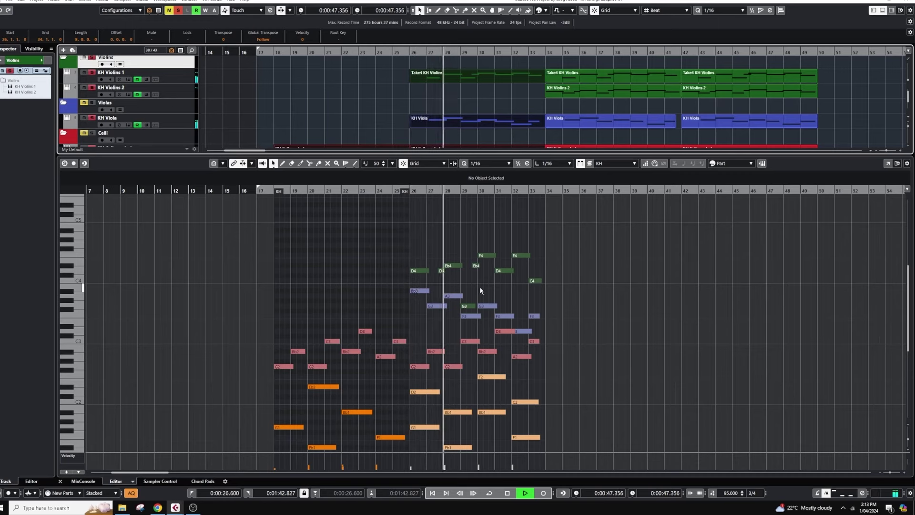
key("h")
key("h")
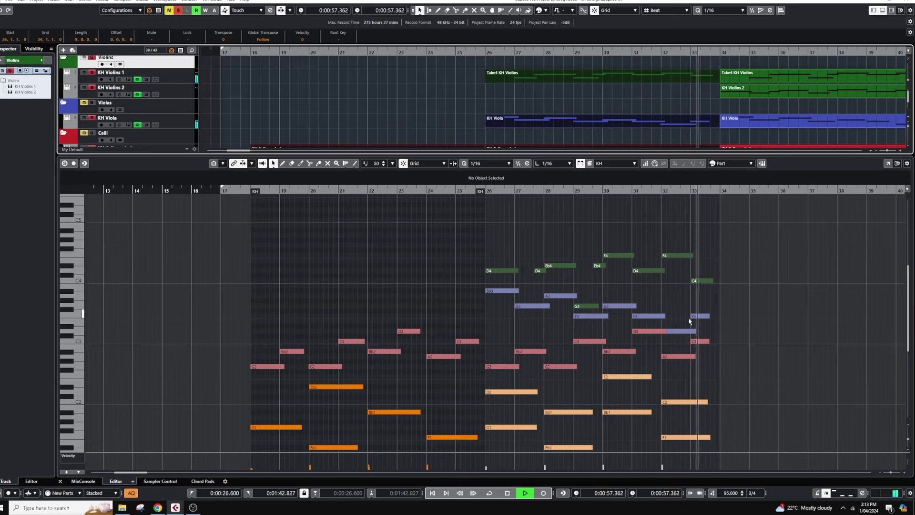
key("space")
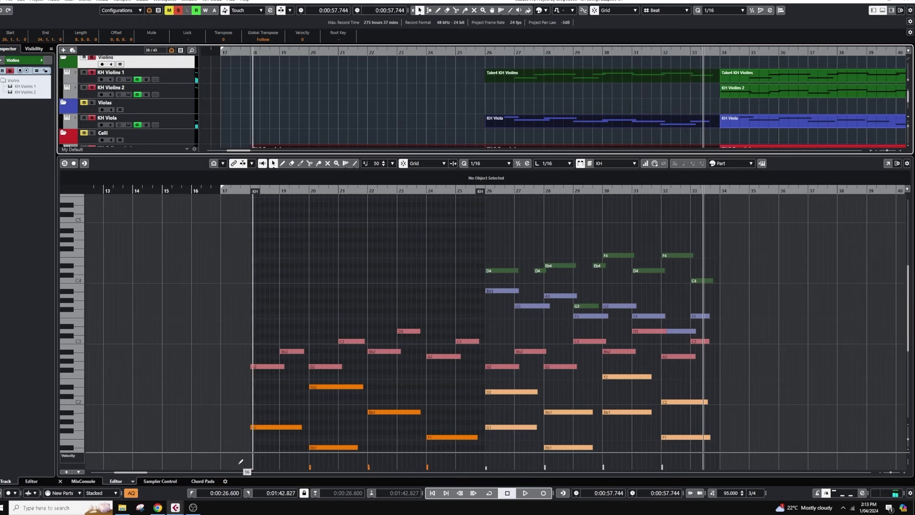
Step: Add the bar 34 parts of KH Violins 1, KH Violins 2, KH Viola, KH Cello melody and KH Ens strings to the Key Editor
mouse_move(153, 472)
left_mouse_down()
mouse_move(146, 474)
mouse_move(157, 474)
left_mouse_up()
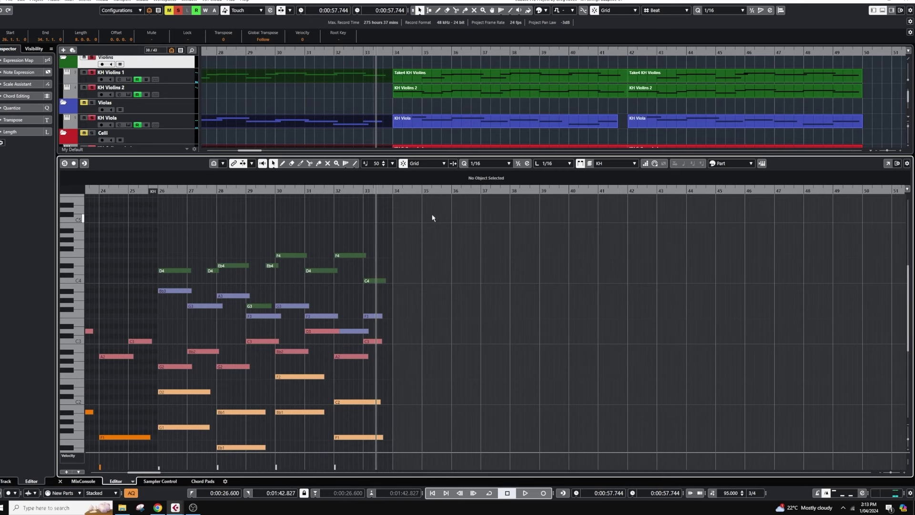
left_click(448, 87)
left_click(453, 127, "shift")
scroll(454, 127, "down", 1)
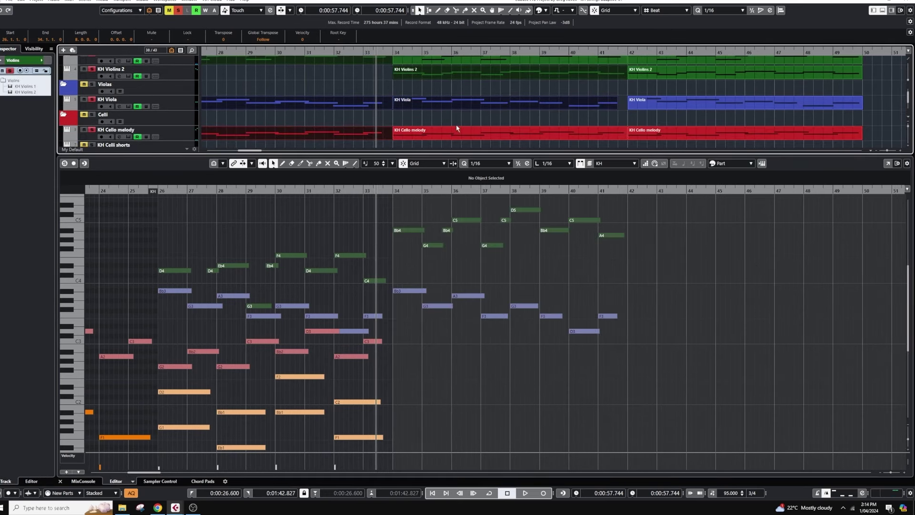
scroll(453, 124, "down", 2)
left_click(455, 102, "shift")
scroll(455, 101, "down", 3)
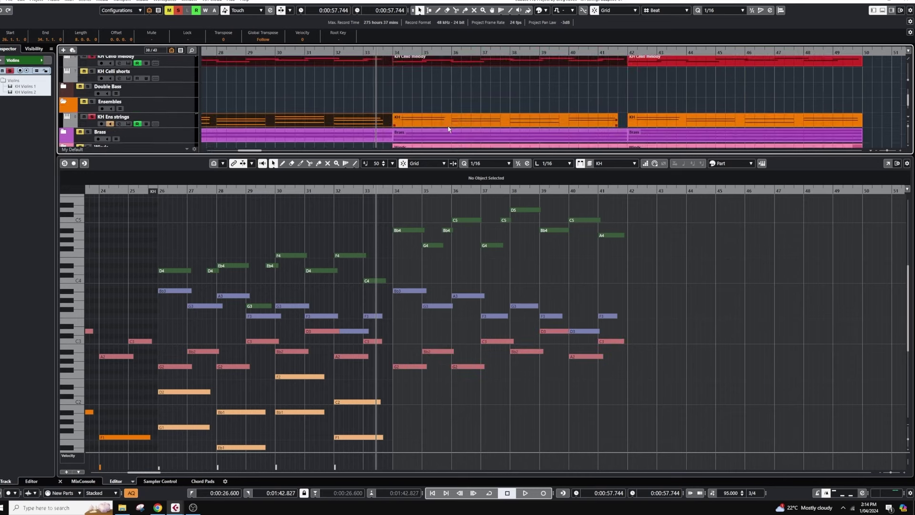
left_click(455, 102, "shift")
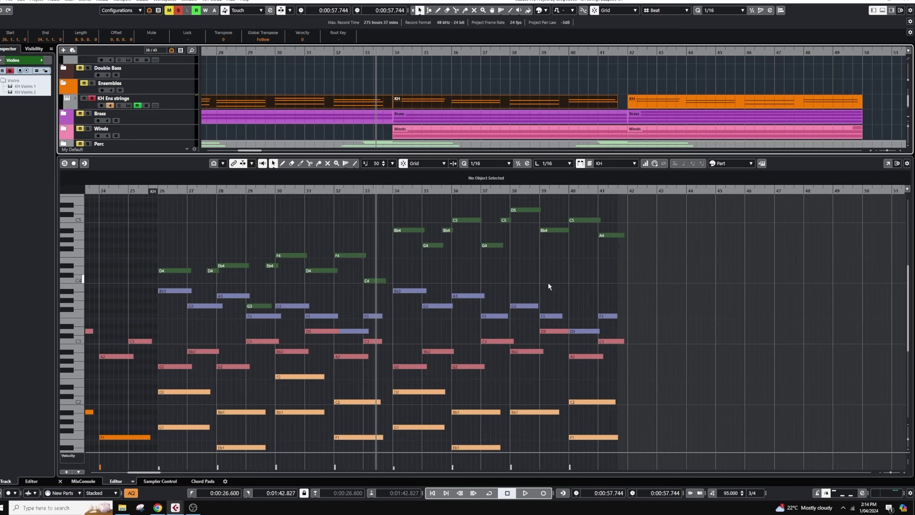
scroll(544, 241, "up", 3)
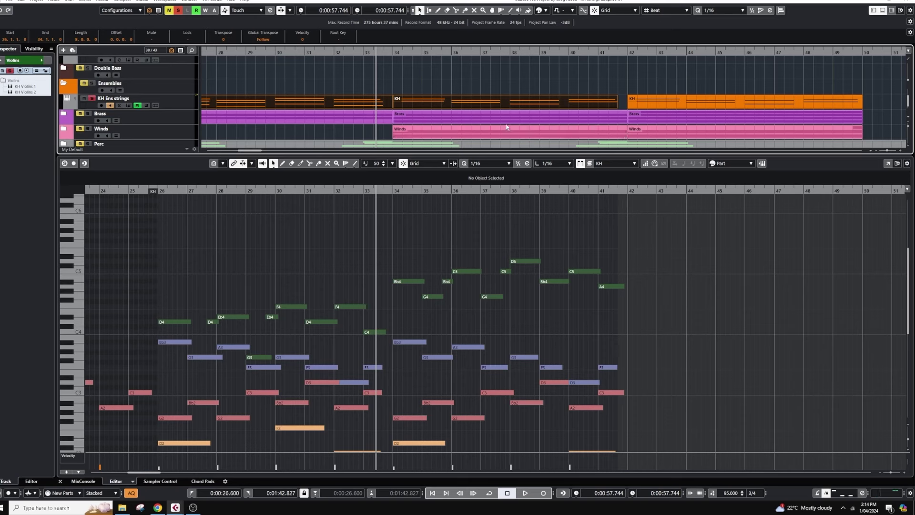
scroll(515, 114, "up", 5)
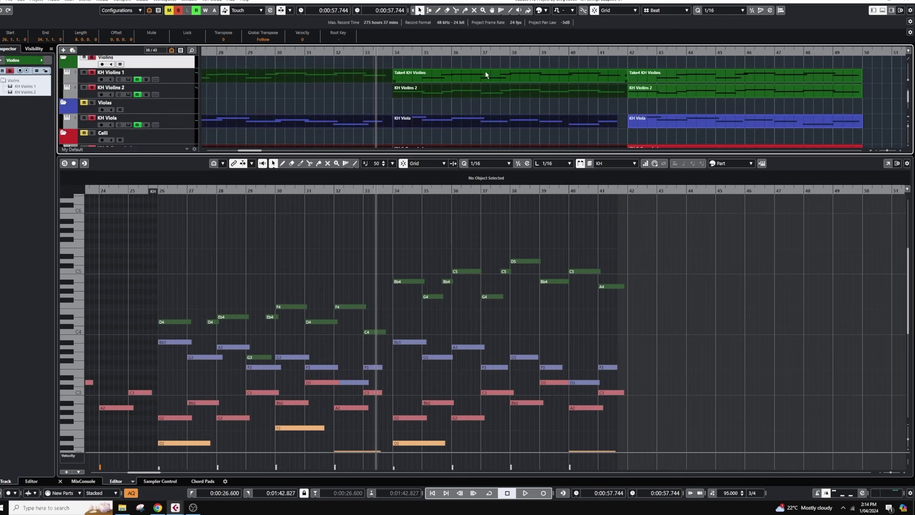
left_click(485, 74)
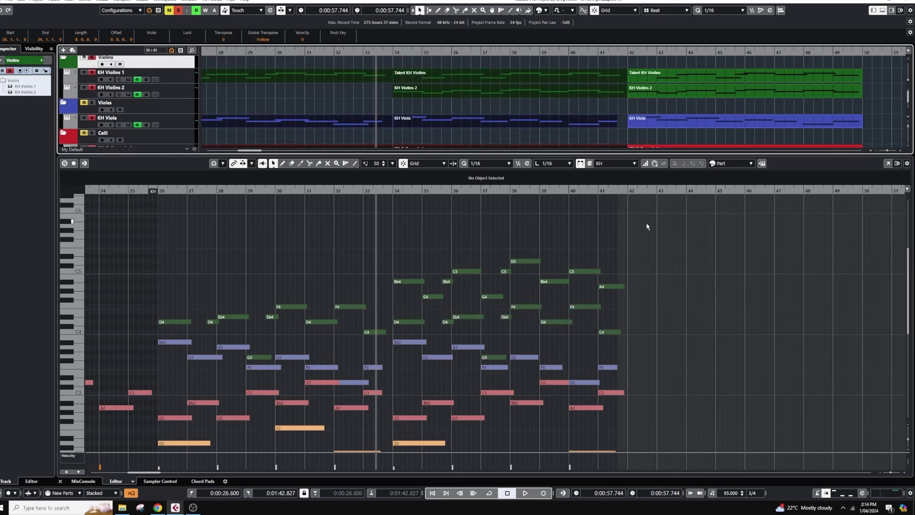
Step: Play the soloed strings up to bar 42, and replay the closing bars from bar 40
key("space")
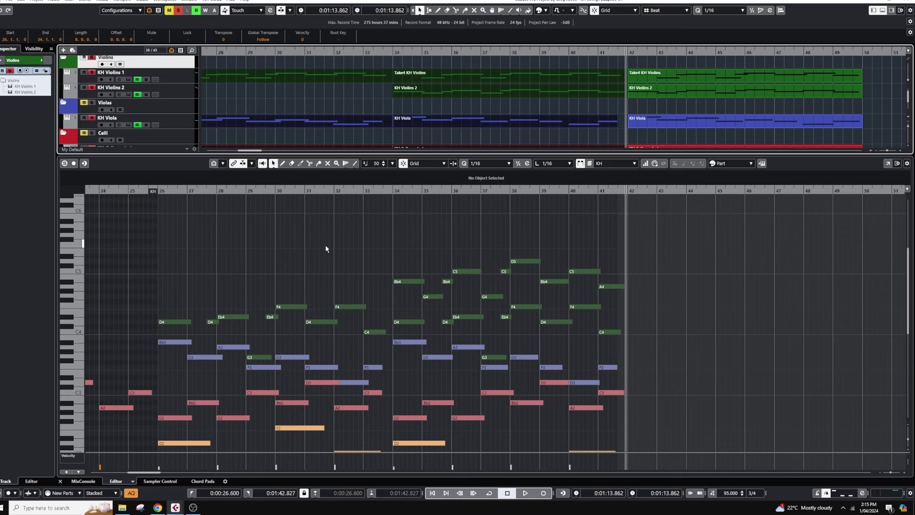
key("KP_Subtract")
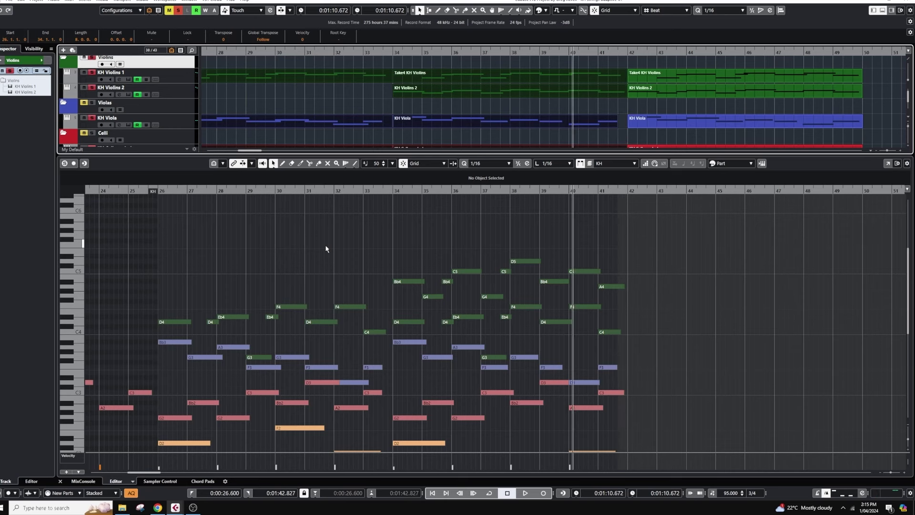
key("space")
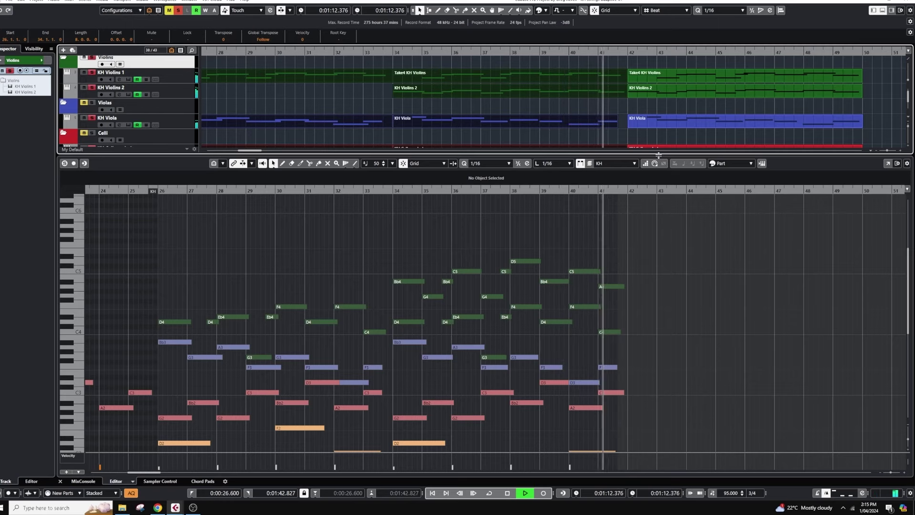
key("space")
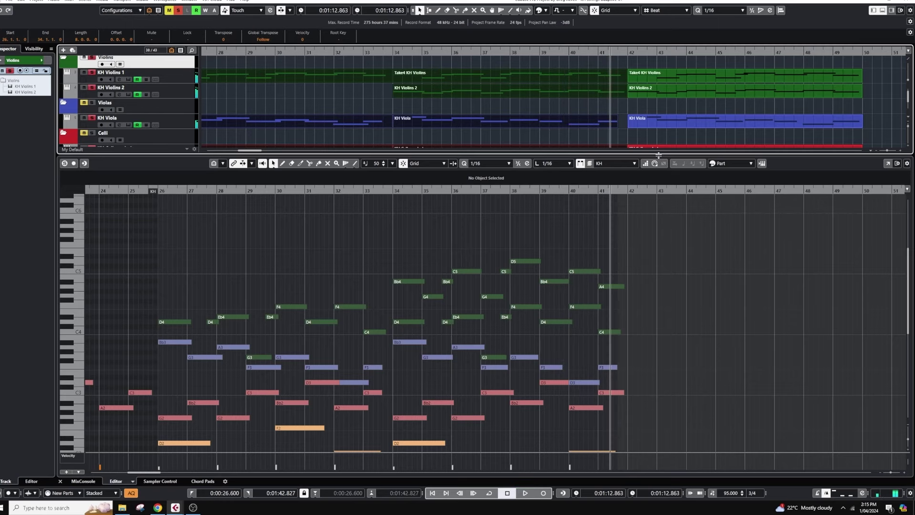
Step: Hide the Key Editor and expand the Brass folder to show its trumpet, horn, trombone and tuba parts from bar 26
left_click(882, 12)
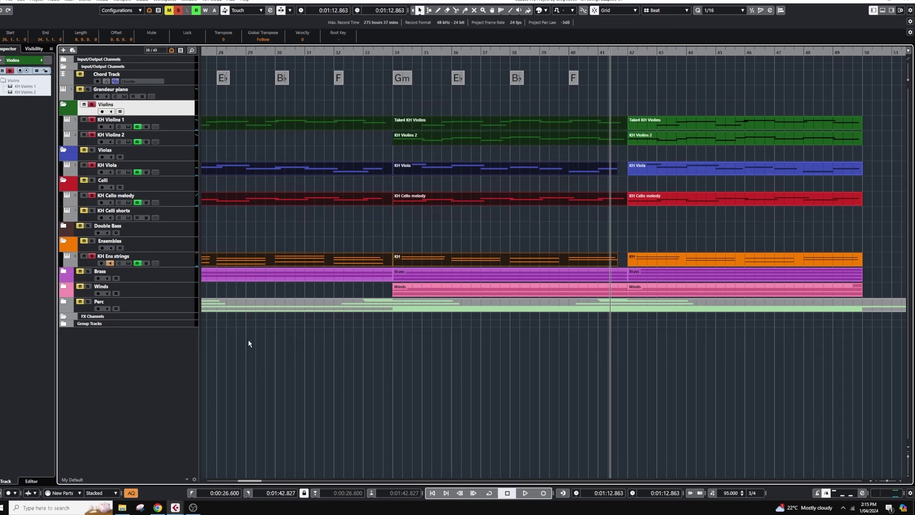
left_click(63, 271)
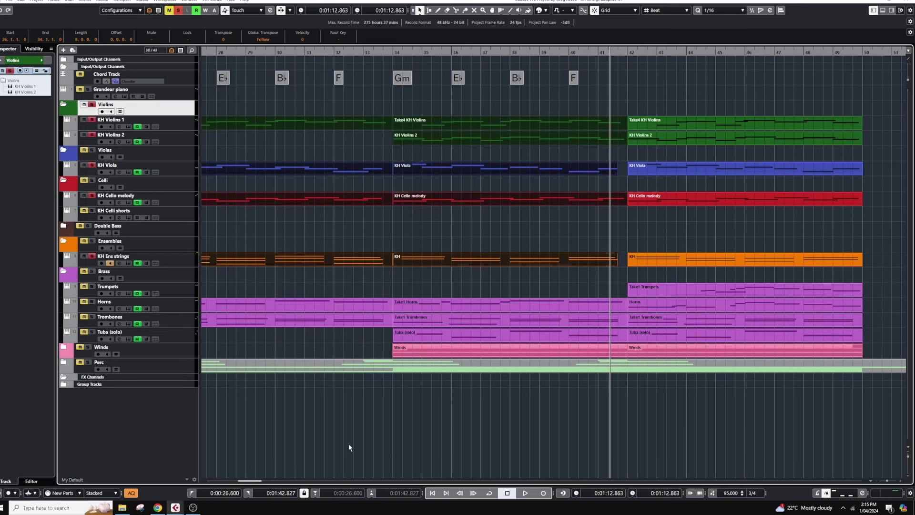
scroll(249, 483, "right", 1)
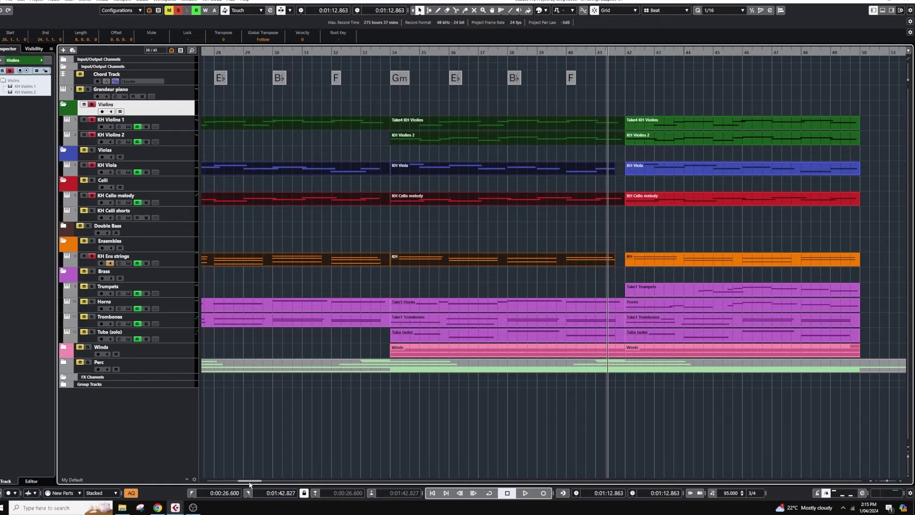
scroll(249, 483, "left", 4)
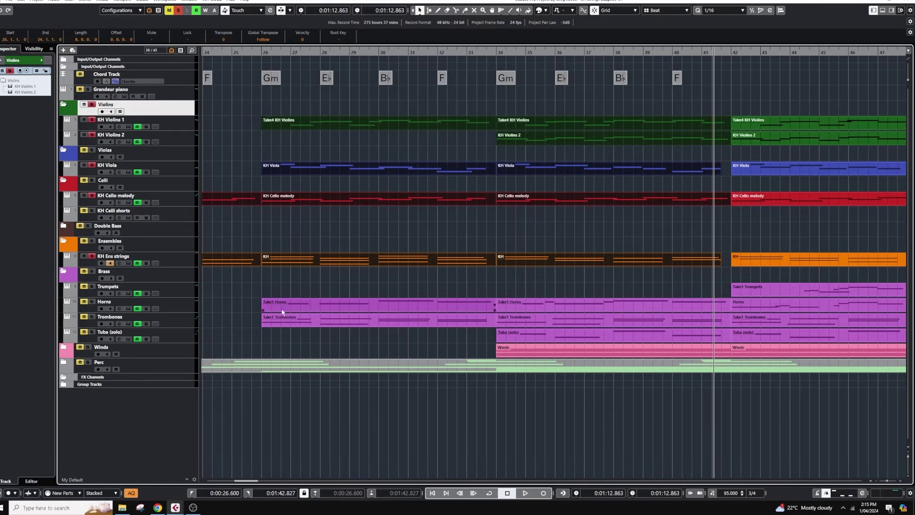
Step: Solo the Brass folder at bar 26, clear all solos and play the full arrangement from there
left_click(268, 323)
left_click(262, 54)
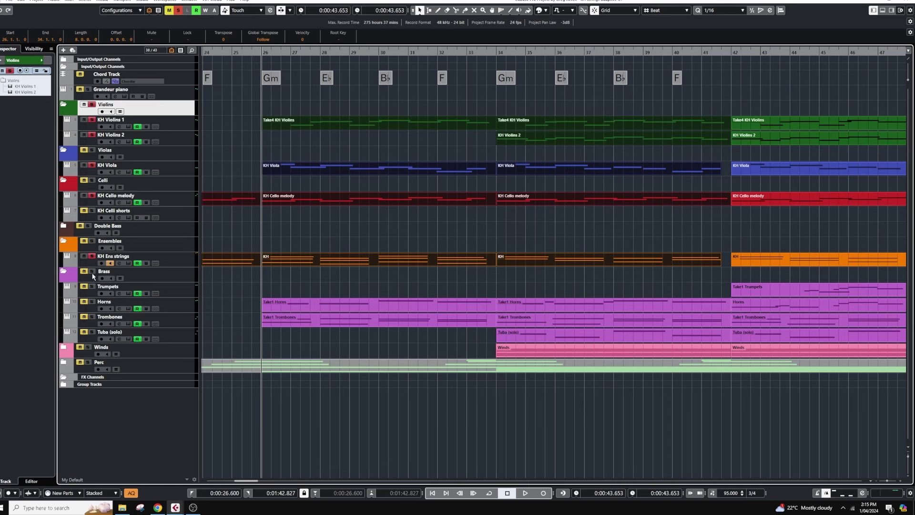
left_click(93, 276)
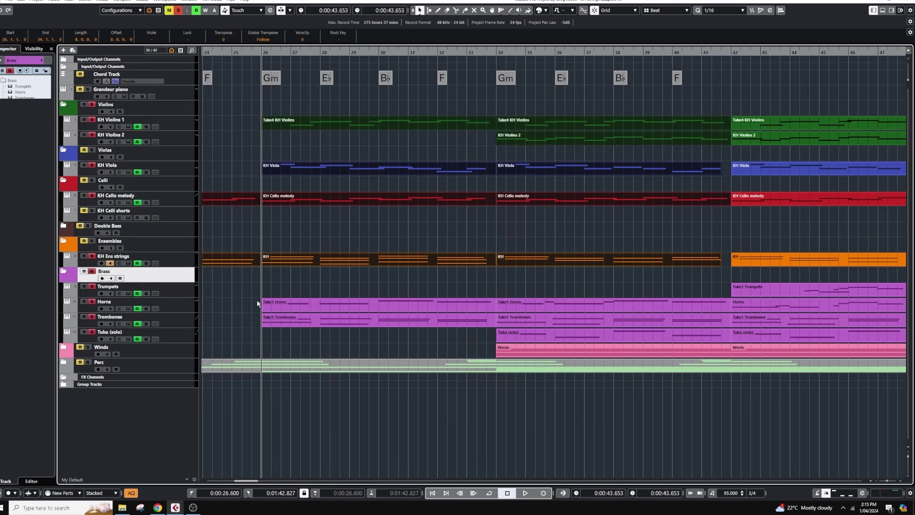
left_click(178, 10)
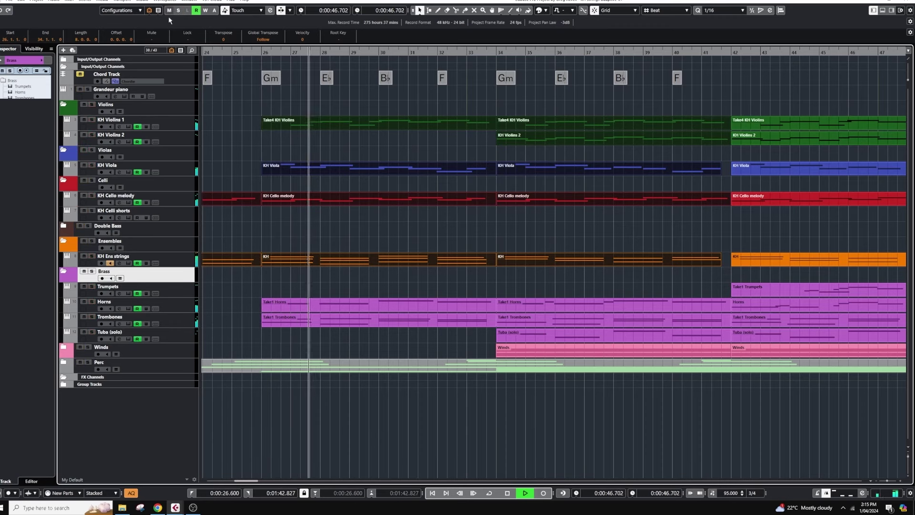
Step: Solo the Brass folder during playback, listen to the horns and trombones, and stop just before bar 34
left_click(91, 271)
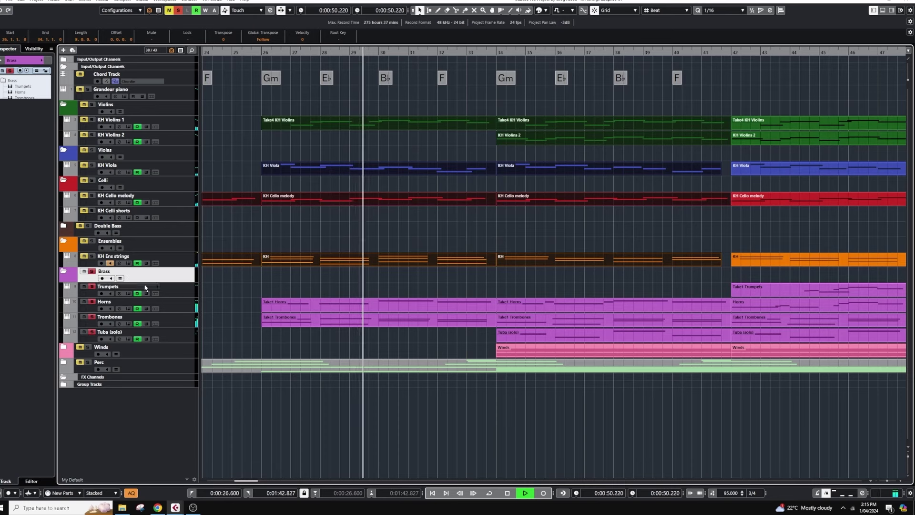
left_click(264, 305)
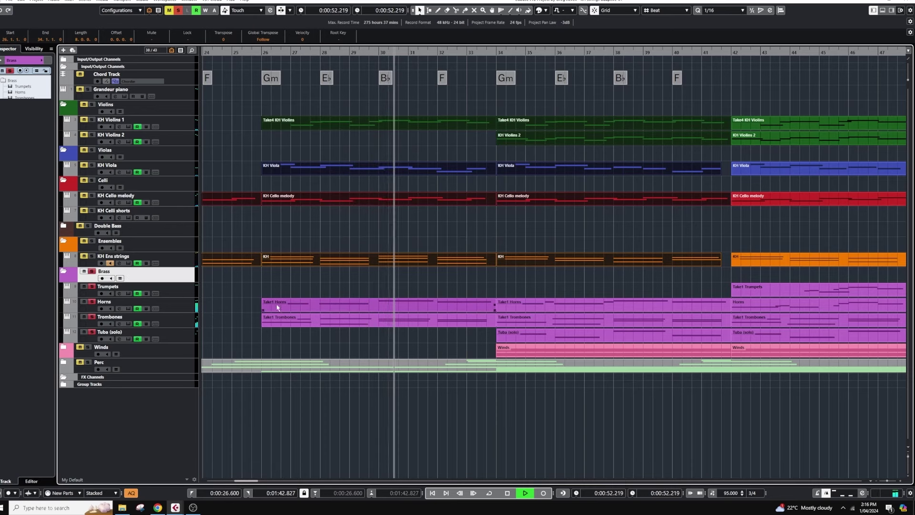
left_click(352, 319)
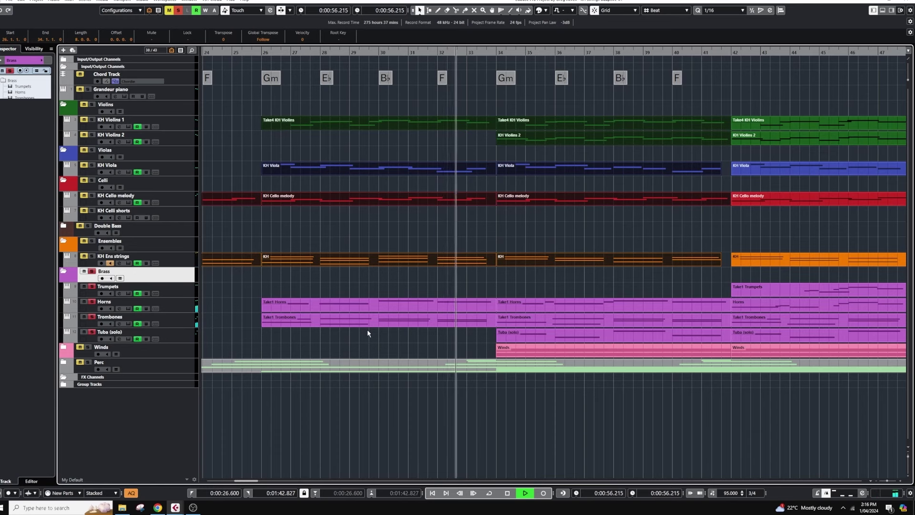
key("space")
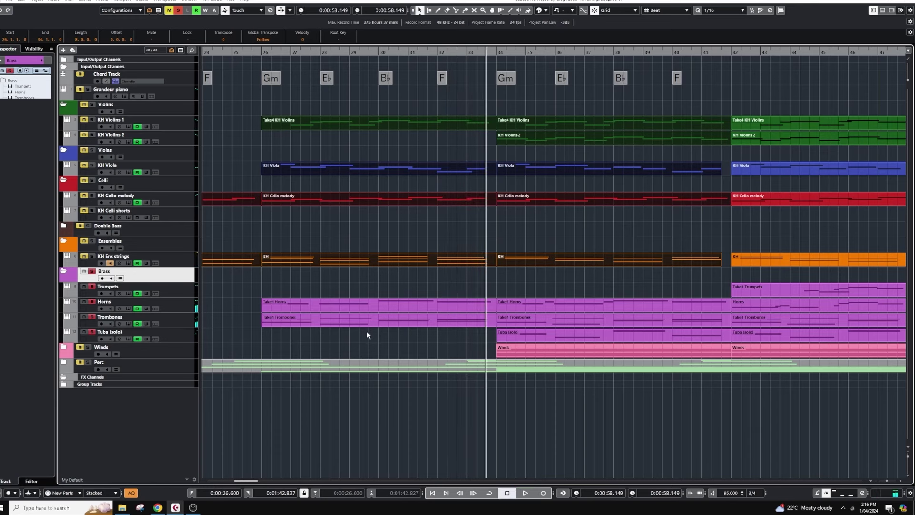
Step: Play the soloed brass with the tuba entering at bar 34, and continue past bar 48 into the trumpets' section
left_click(508, 334)
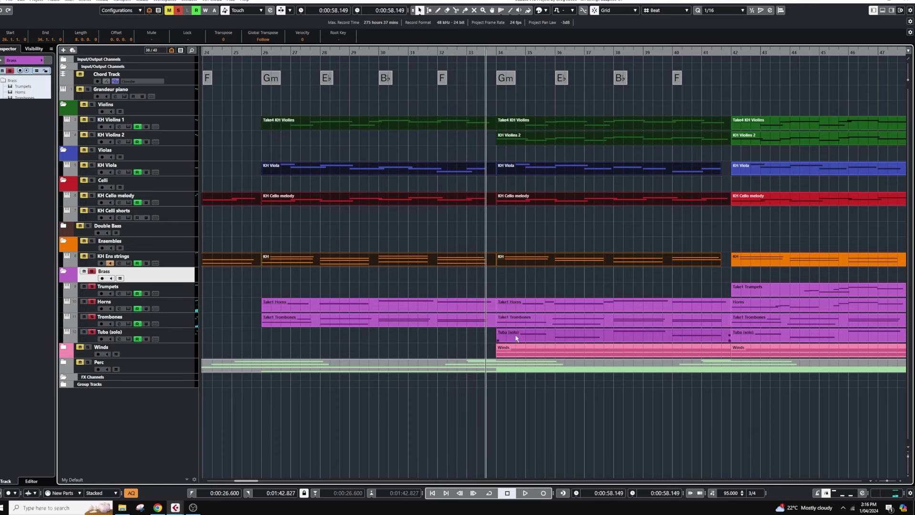
left_click(397, 333)
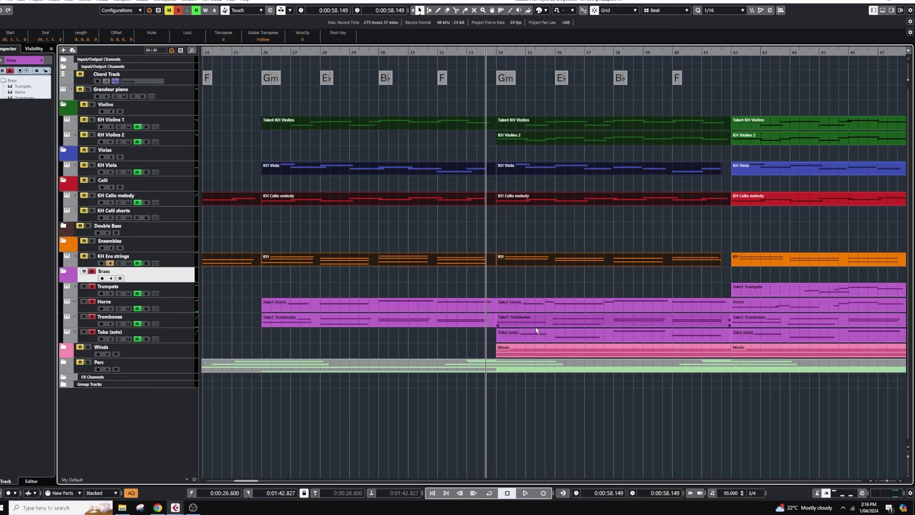
left_click(508, 341)
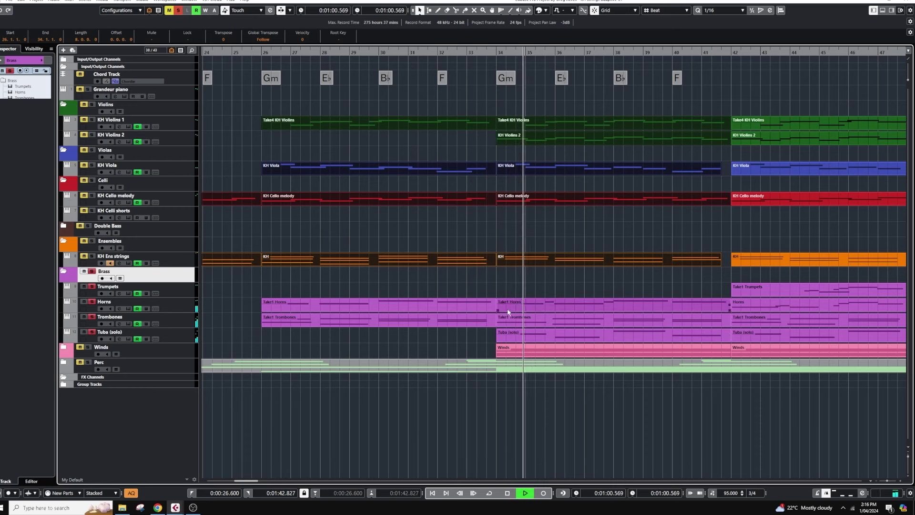
left_click(507, 270)
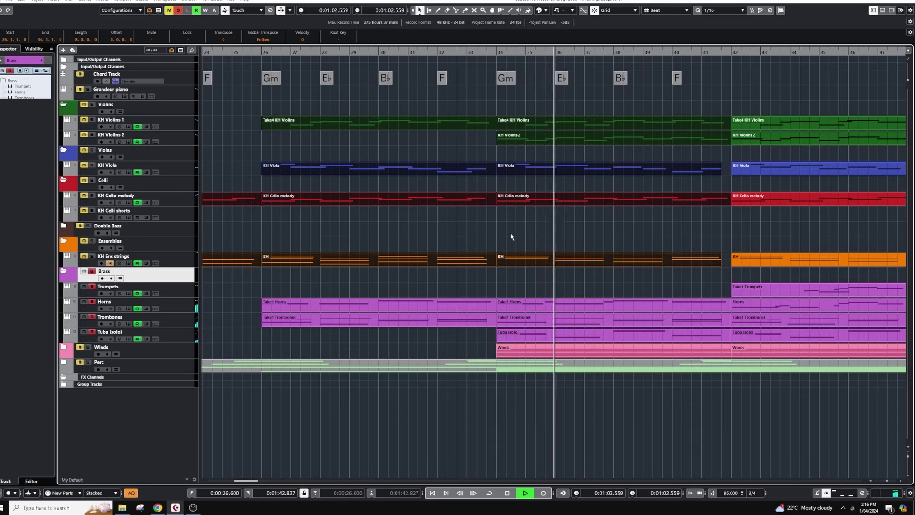
left_click(540, 263)
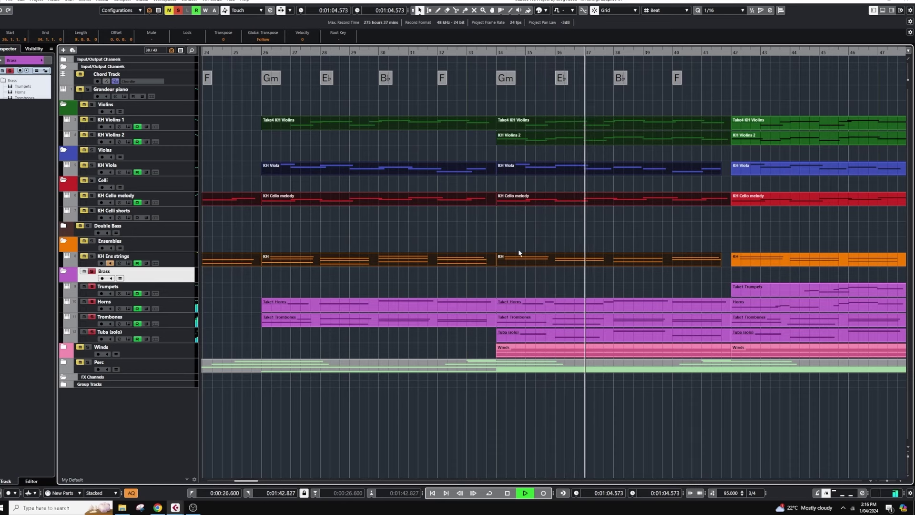
left_click(521, 201)
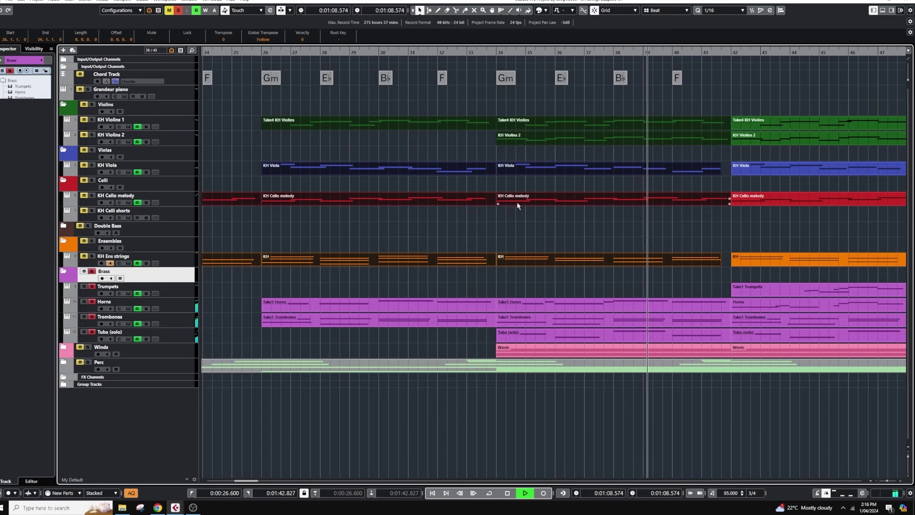
left_click(642, 247)
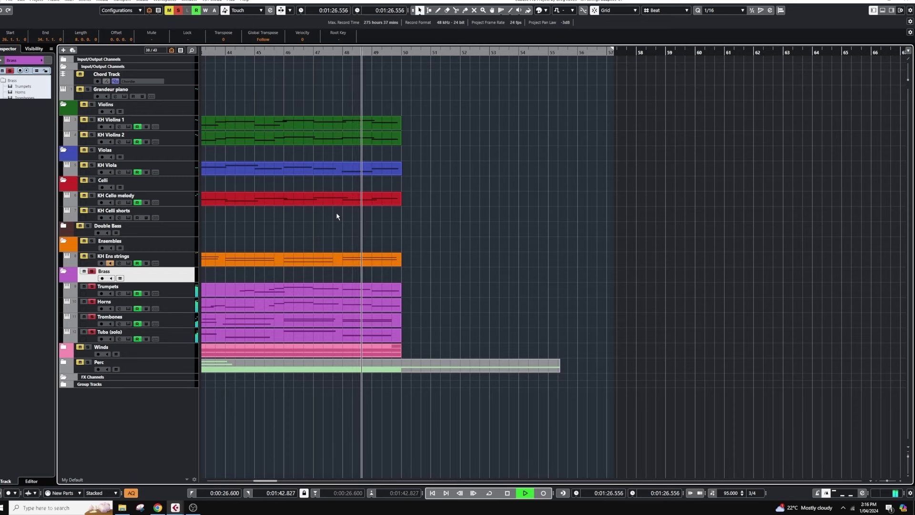
key("space")
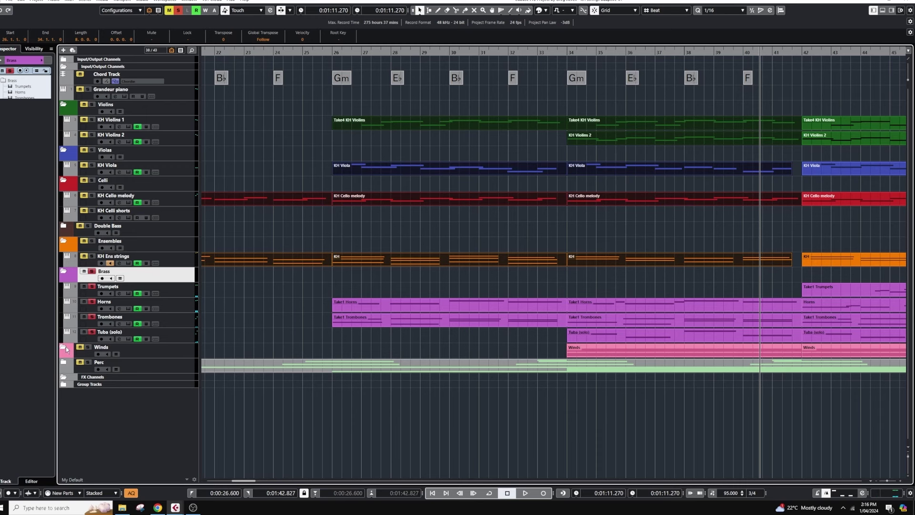
Step: Expand the Winds folder, play with Winds soloed alongside Brass, and clear all solos before stopping at bar 42
left_click(66, 348)
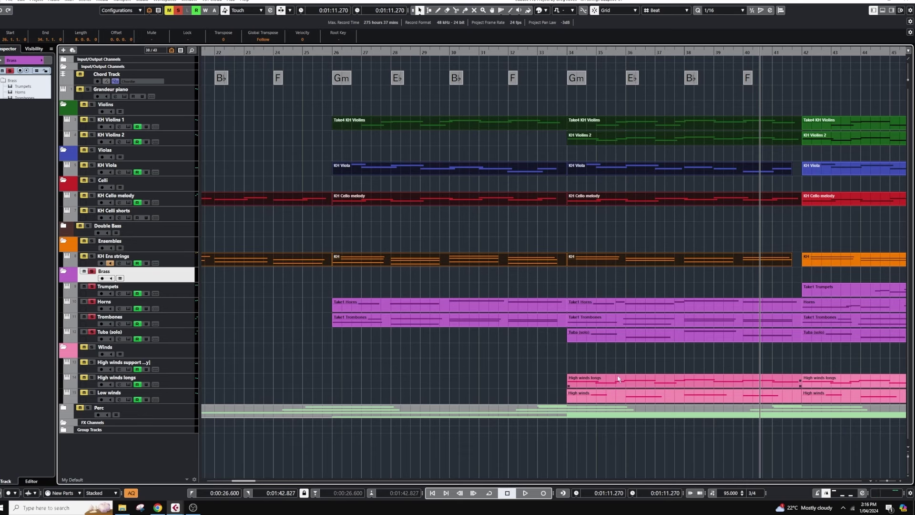
key("KP_Subtract")
key("space")
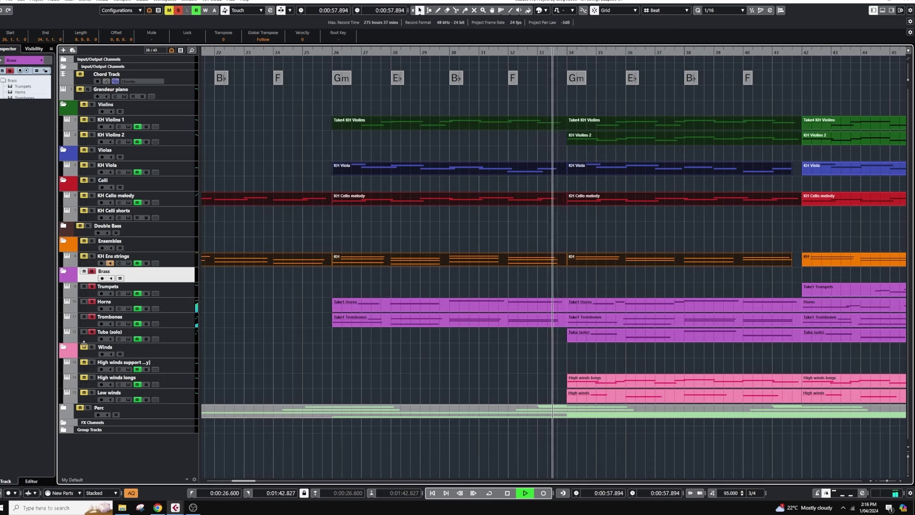
left_click(110, 349)
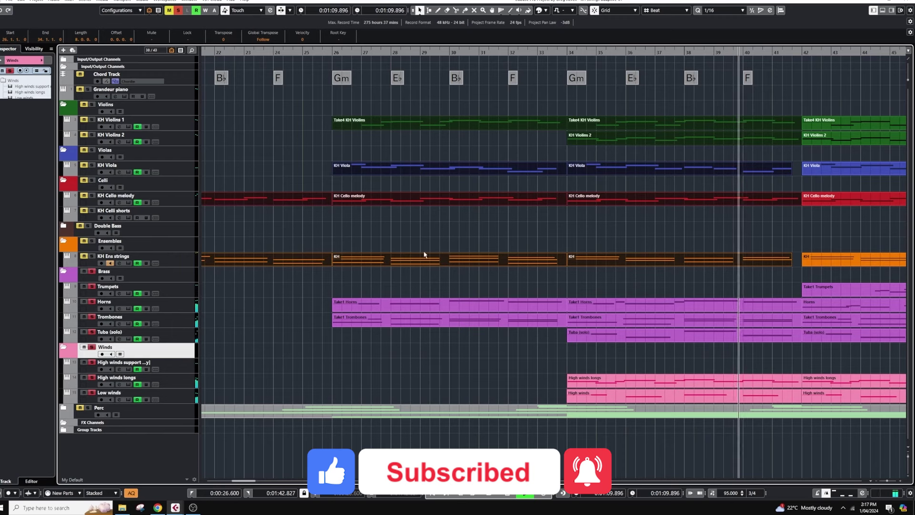
left_click(180, 10)
key("space")
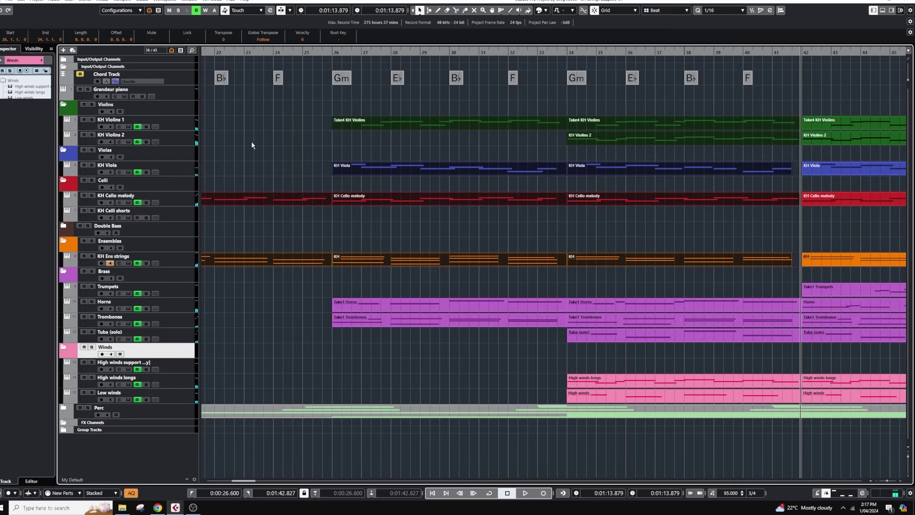
Step: Expand the Perc folder to show its percussion tracks and play the full arrangement from about bar 17
left_click(64, 409)
scroll(391, 335, "down", 2)
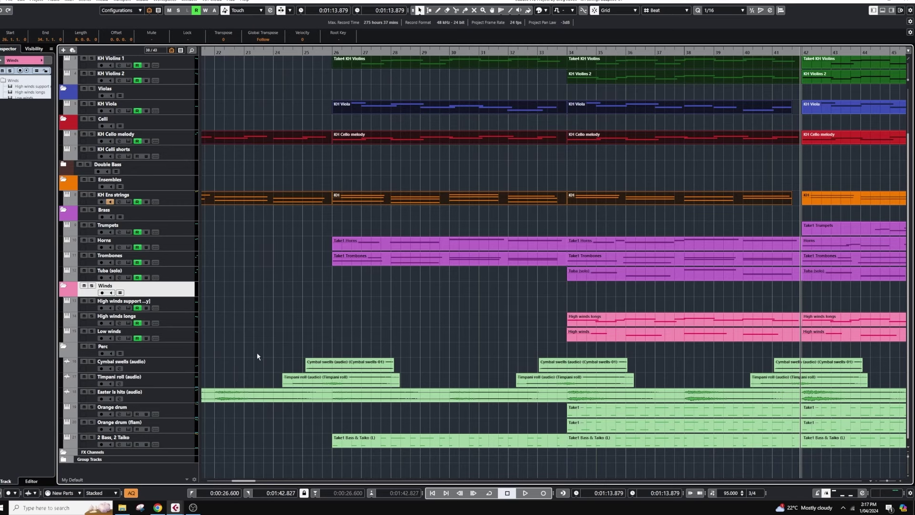
key("KP_Subtract")
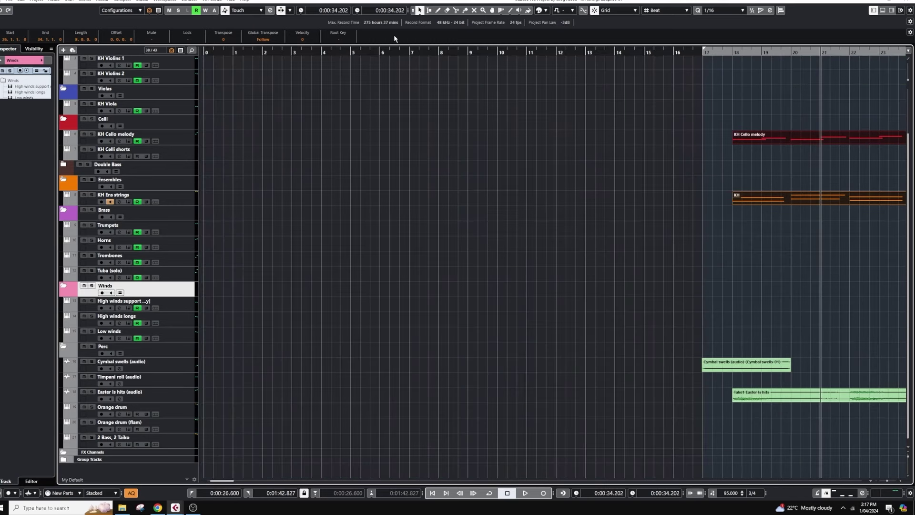
left_click(688, 50)
key("space")
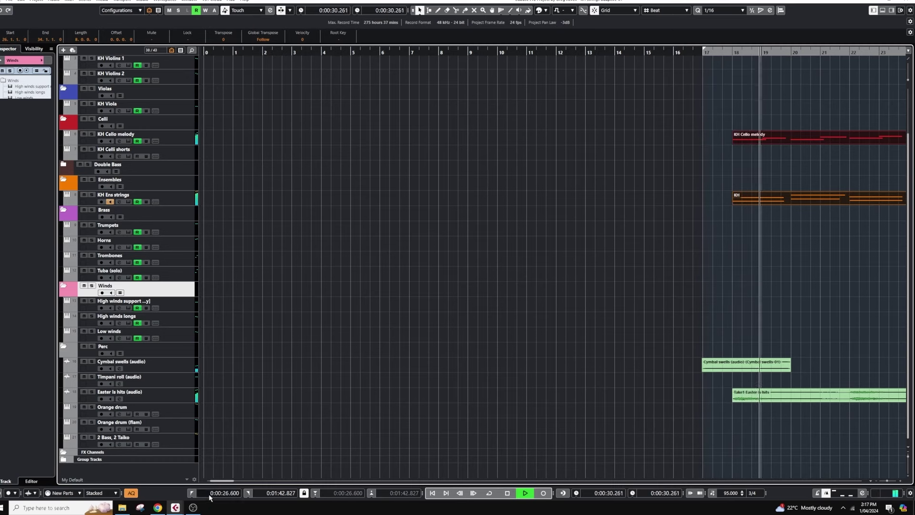
Step: Select the Timpani roll (audio) track during playback and follow the percussion parts around bars 21 to 44
left_click_drag(224, 482, 245, 478)
left_click(176, 378)
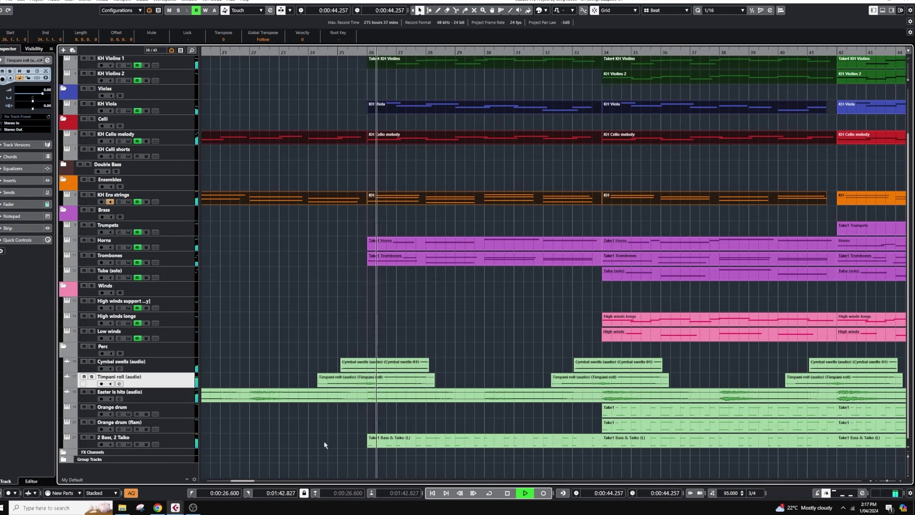
left_click(371, 443)
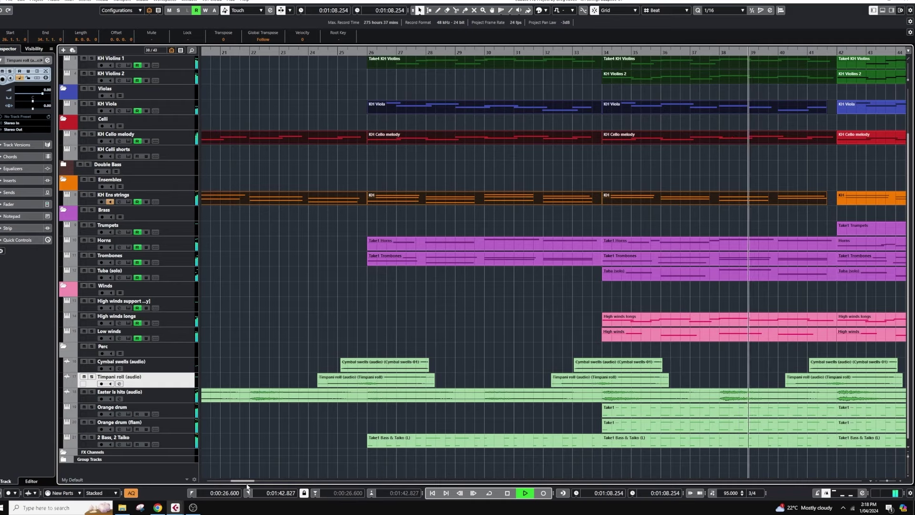
Step: Listen to the full arrangement from bar 42 to the end of the Easter Is hits and stop playback
left_click_drag(245, 481, 262, 481)
scroll(619, 270, "up", 2)
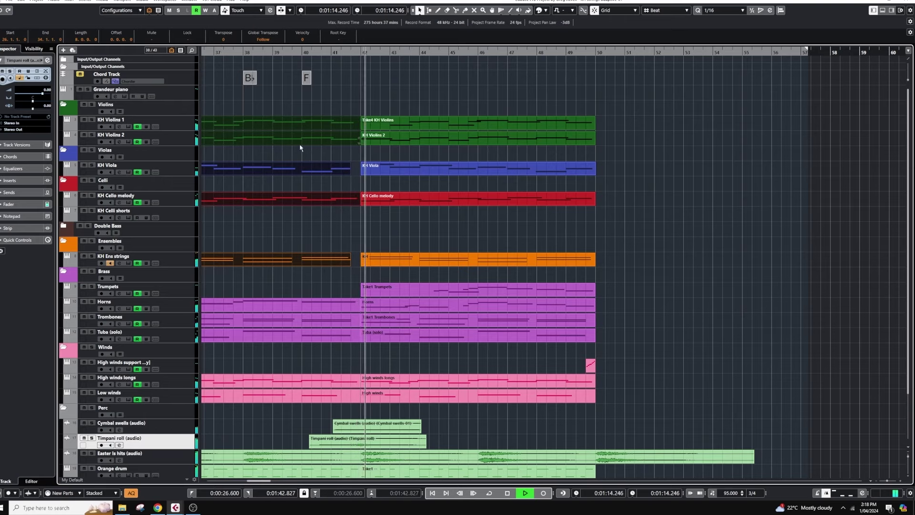
scroll(634, 271, "down", 2)
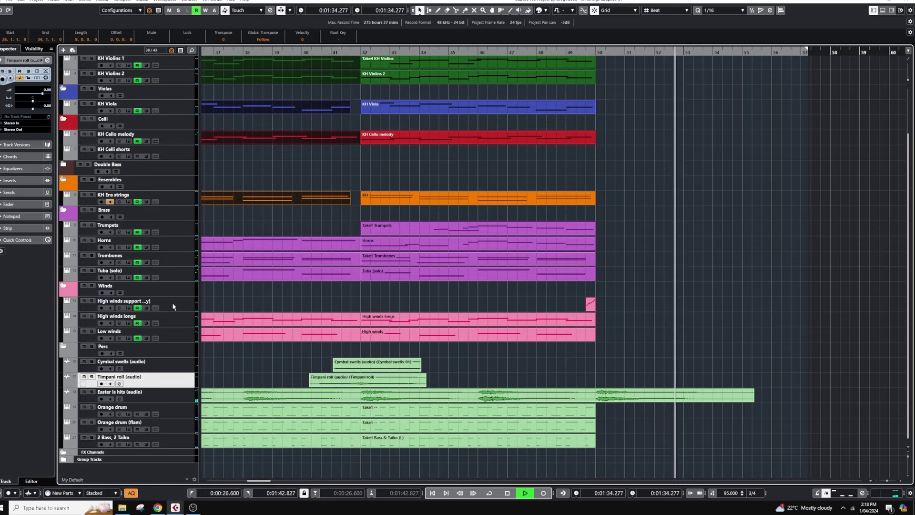
key("space")
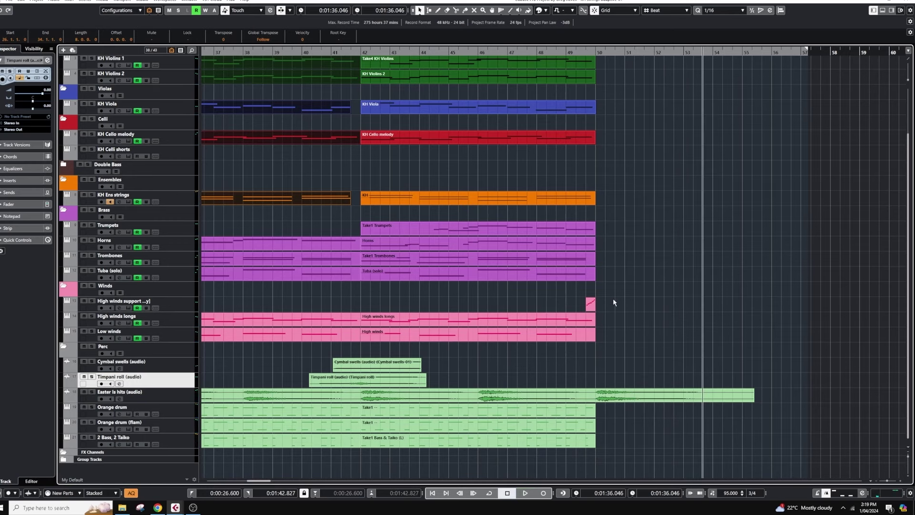
Step: Deselect all string parts and return to the bar 34 section of the KH Cello melody track
scroll(615, 301, "up", 4)
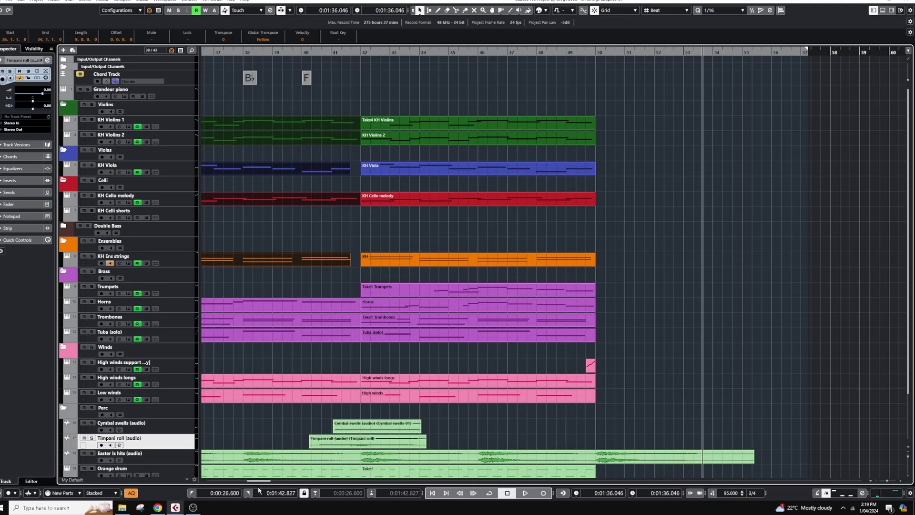
left_click_drag(261, 484, 253, 483)
left_click(437, 239)
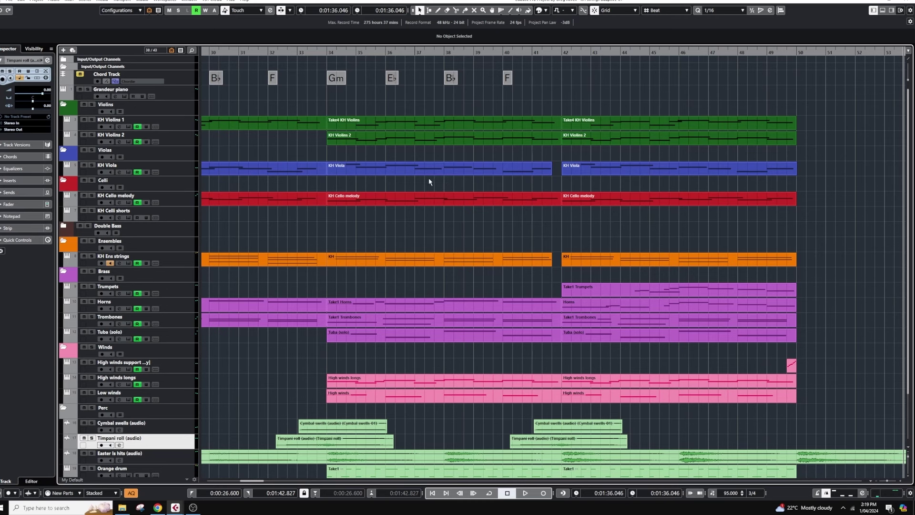
left_click(459, 197)
left_click(411, 204)
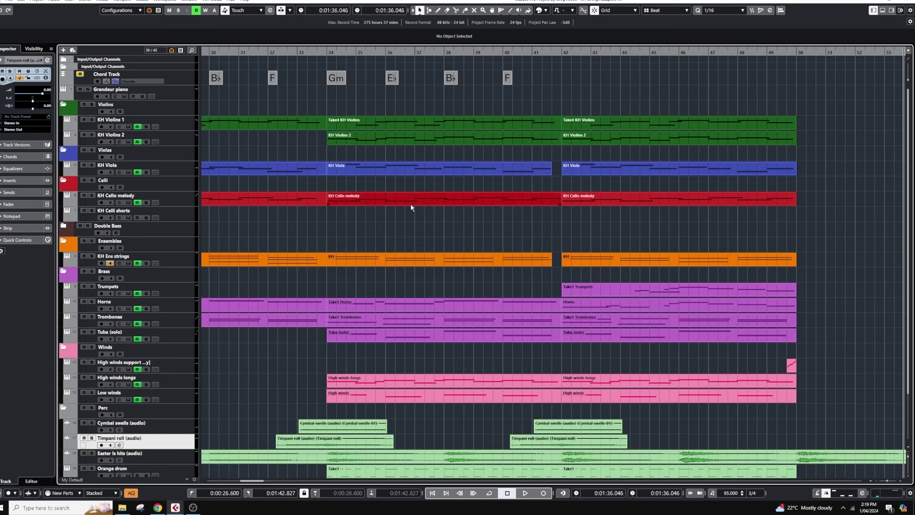